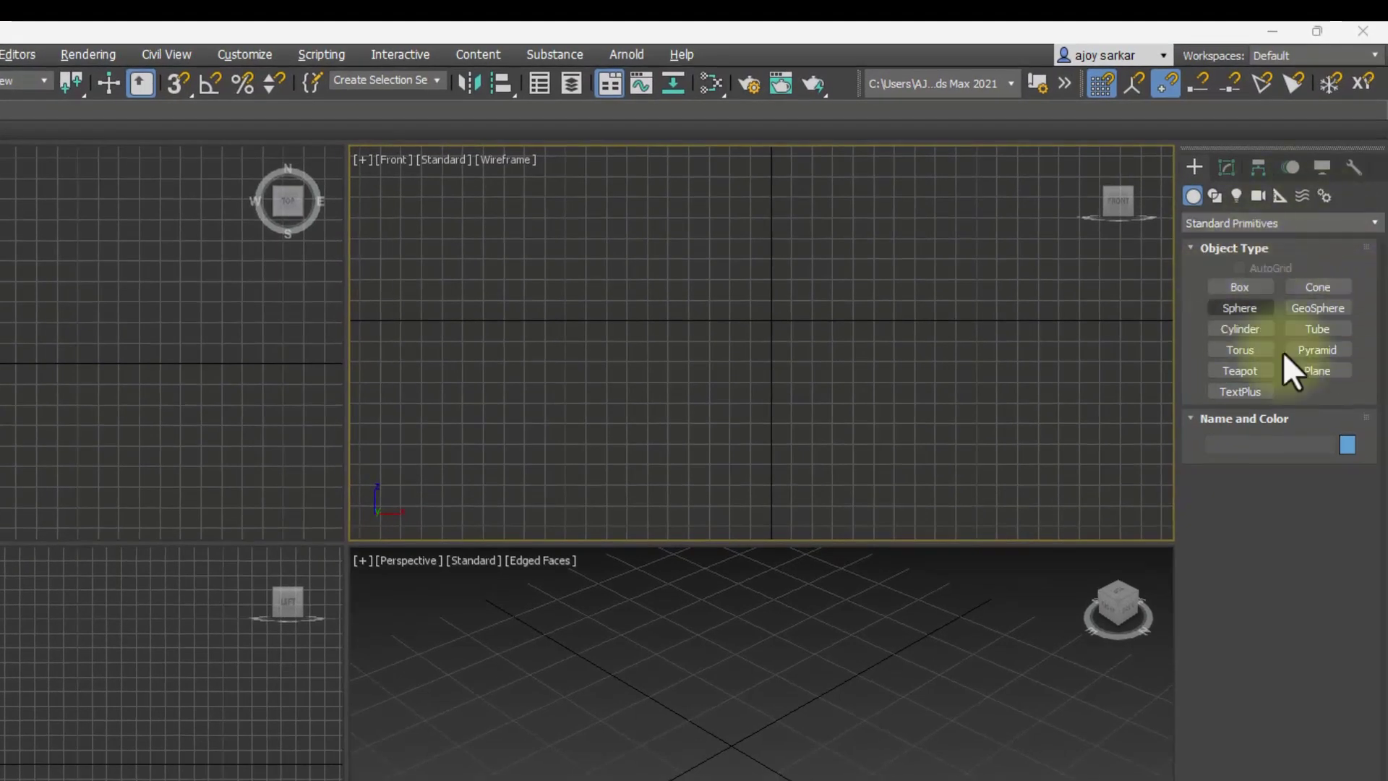
# - Create a flat box in the Perspective view, about 3.27' long, 1.44' wide and 0.36' high
pyautogui.click(1234, 284)
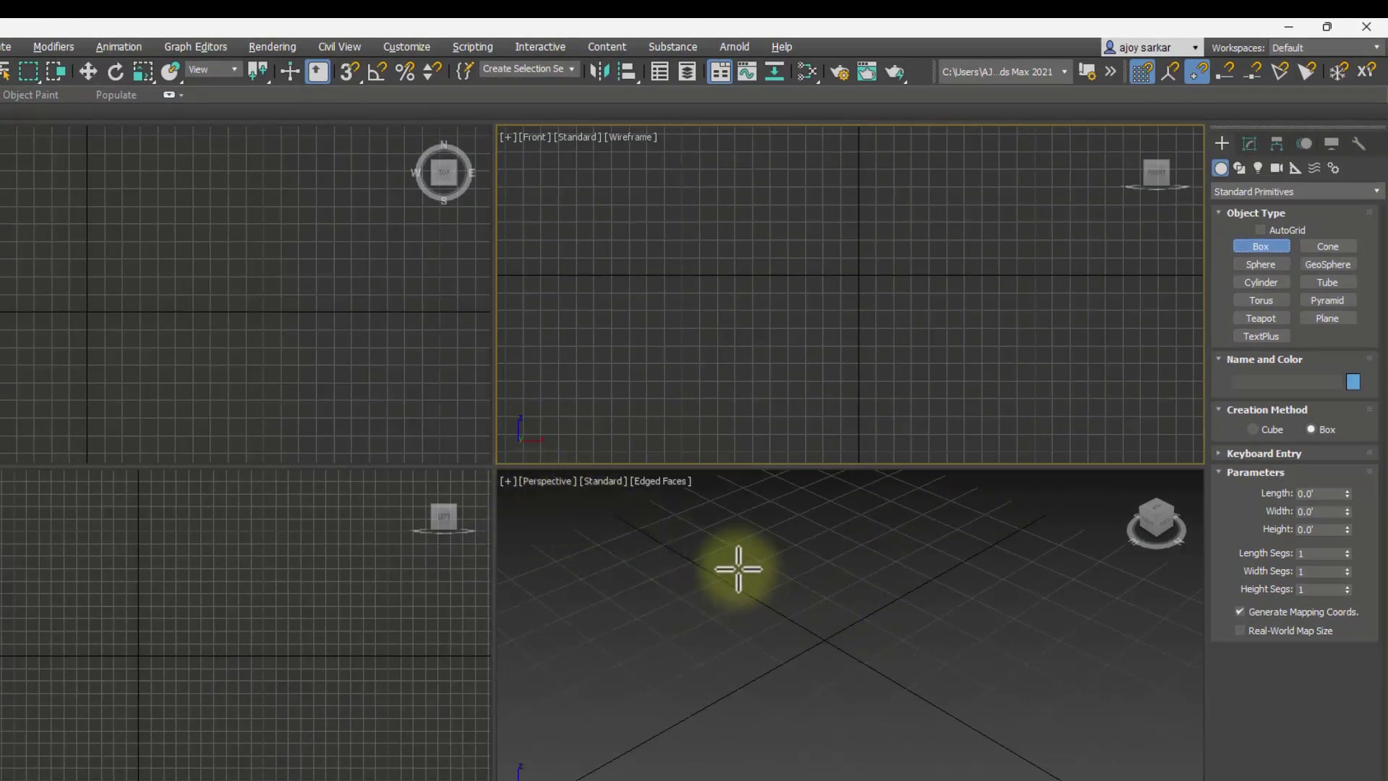
pyautogui.moveTo(753, 578); pyautogui.dragTo(830, 705)
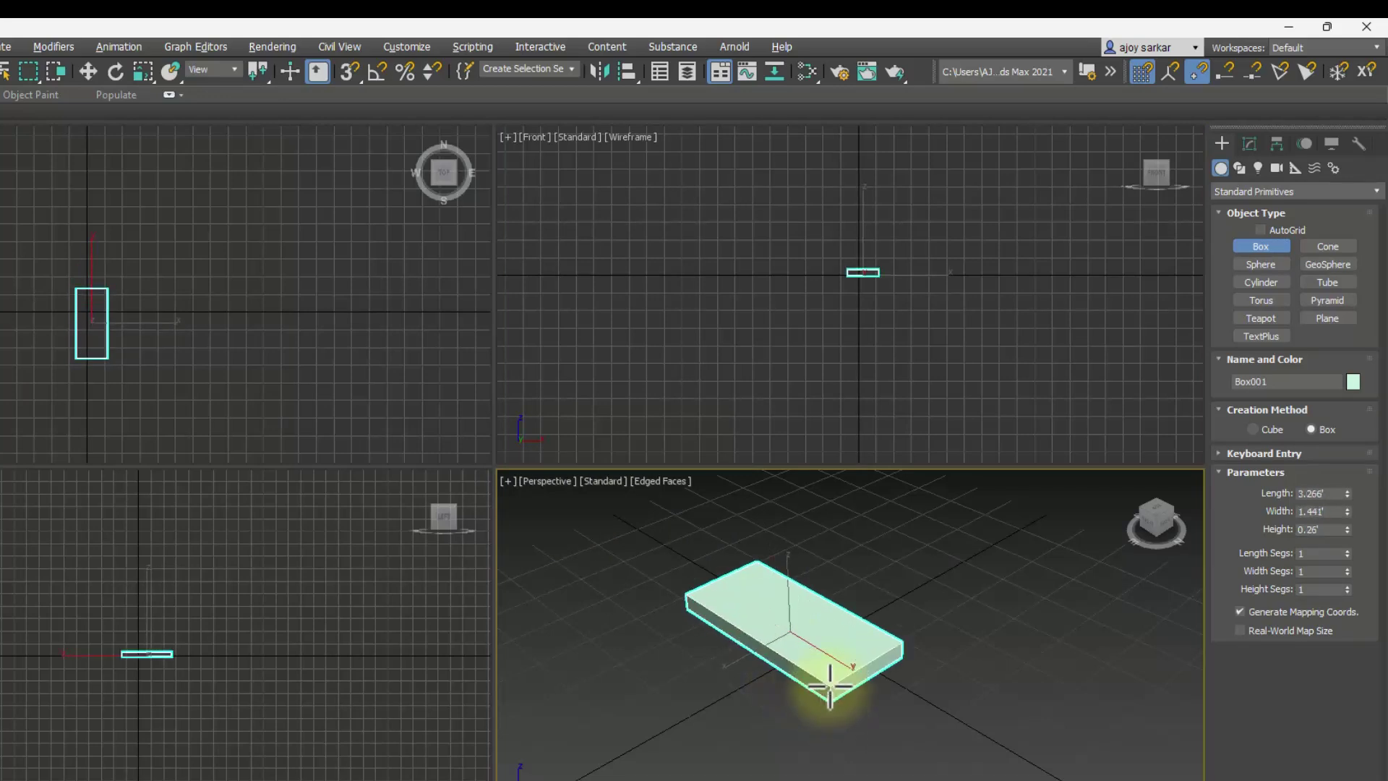
pyautogui.click(831, 680)
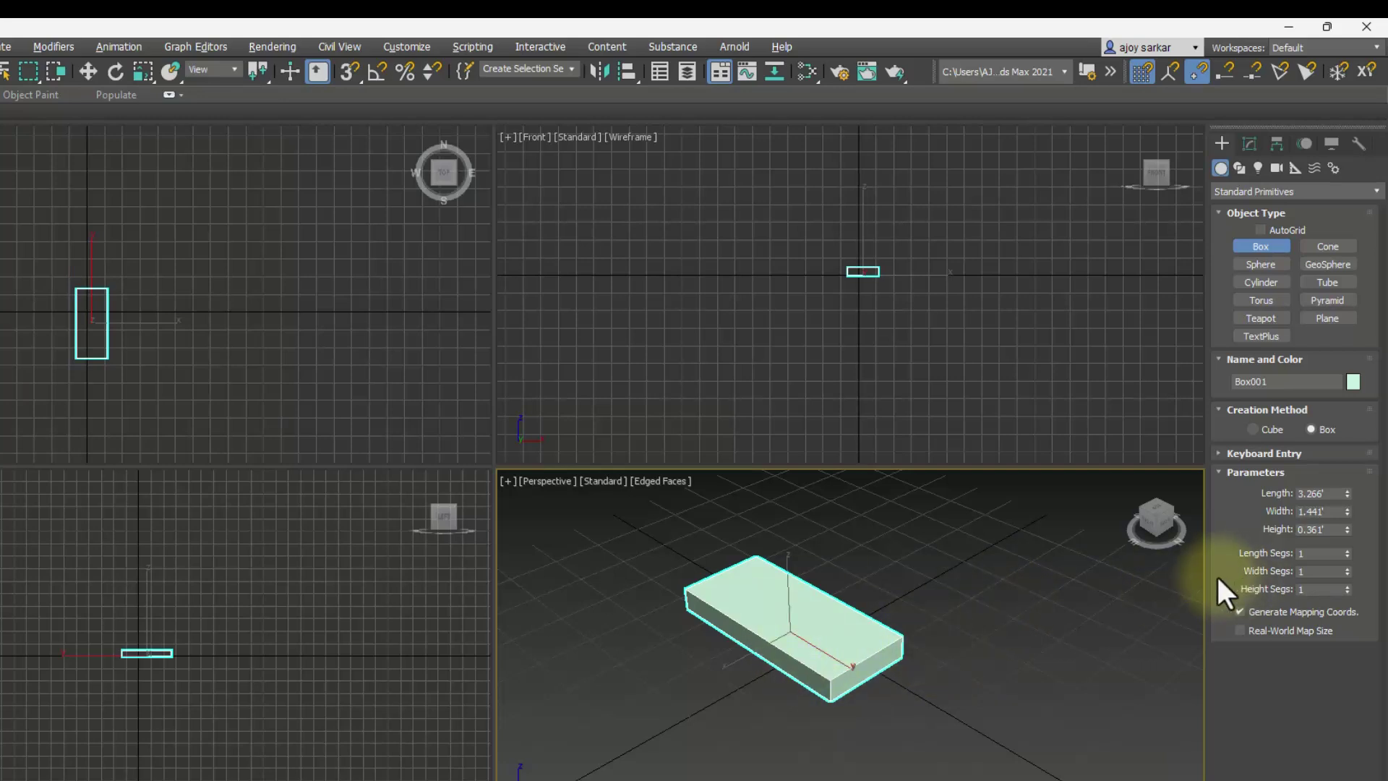
# - Set the flat box's length to 4', width to 2' and height to 2"
pyautogui.click(1249, 144)
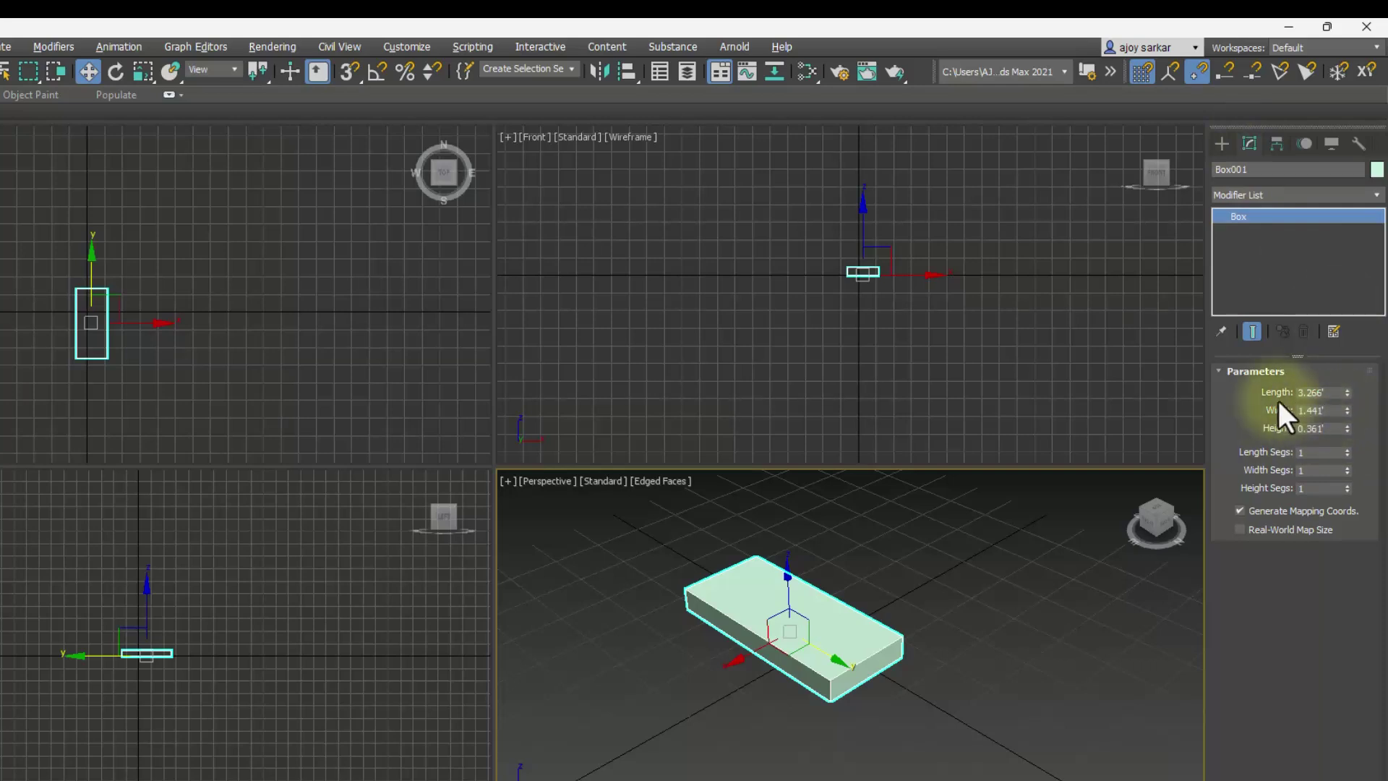
pyautogui.moveTo(1332, 392); pyautogui.dragTo(1275, 391)
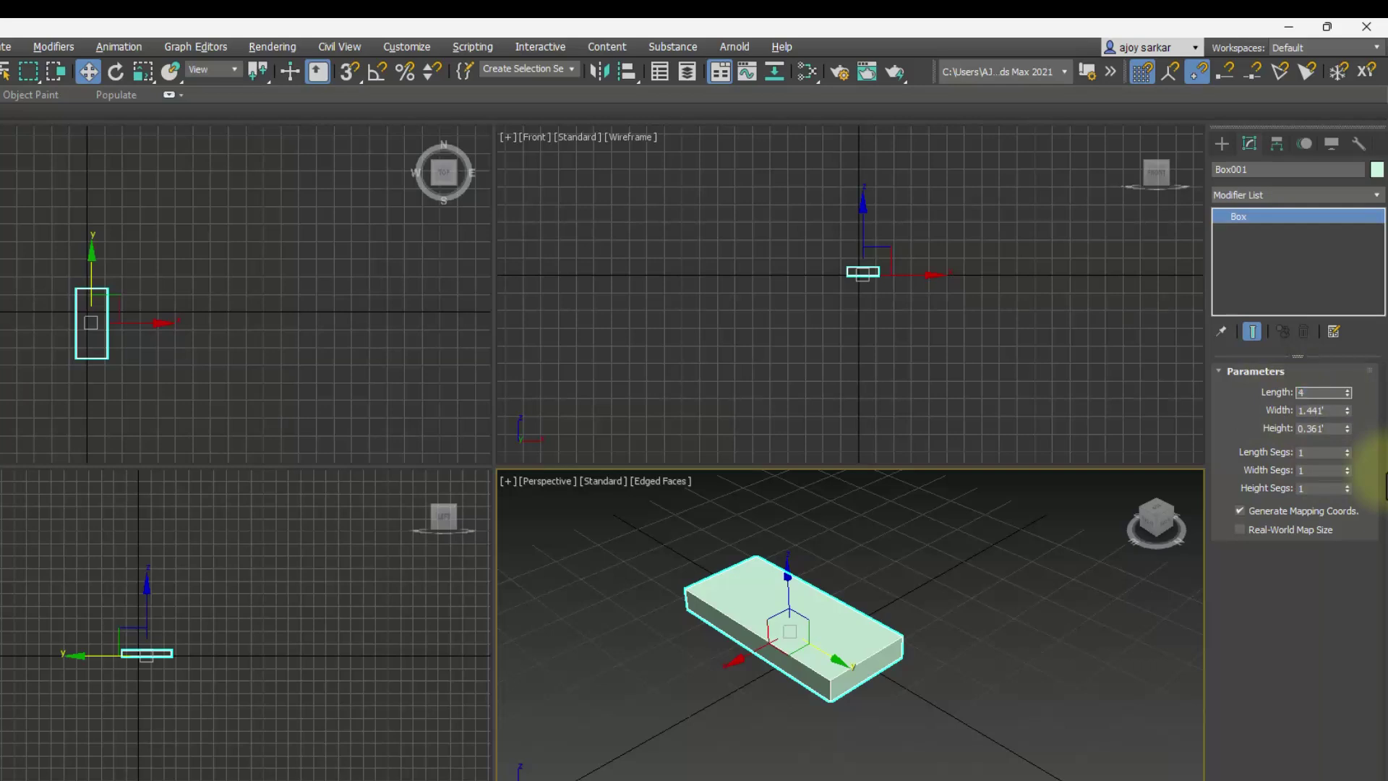
pyautogui.press('Tab')
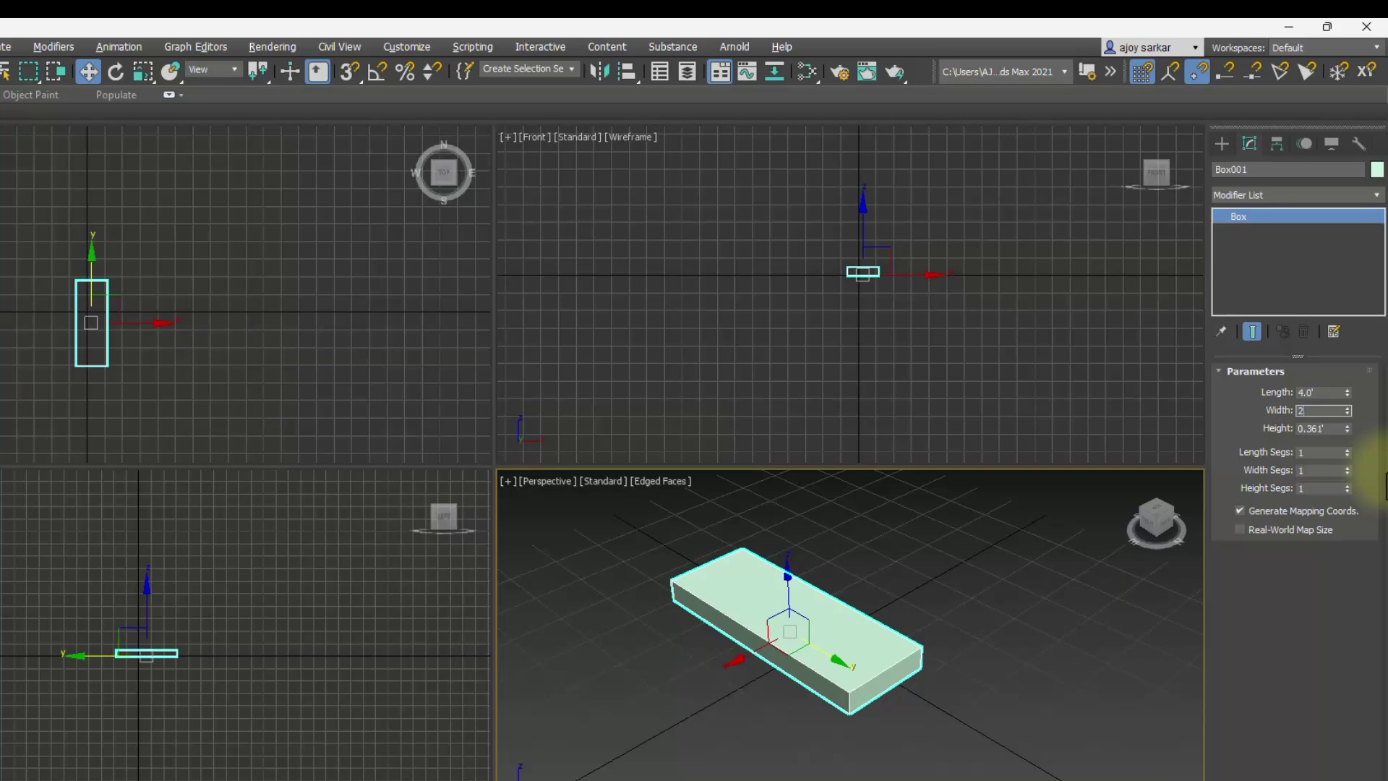
pyautogui.press('Tab')
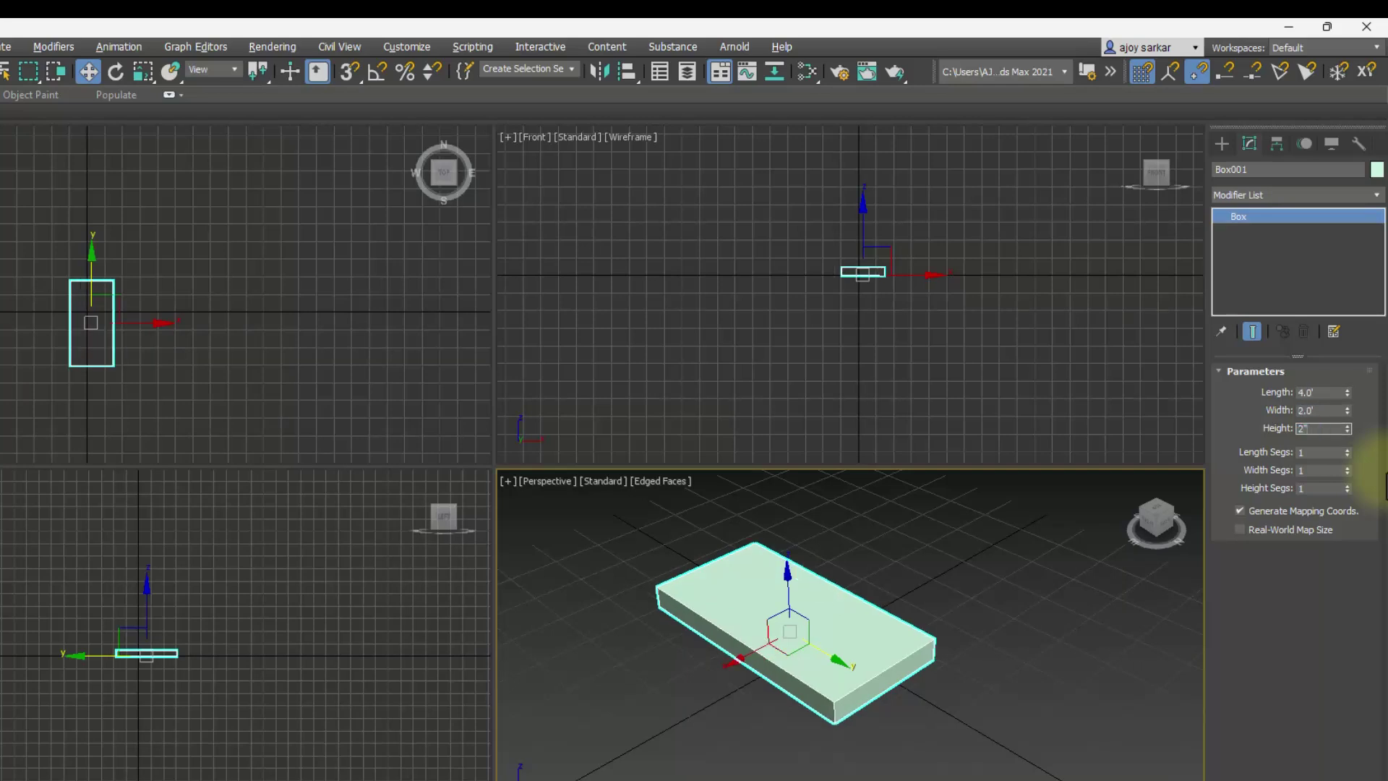
pyautogui.press('Return')
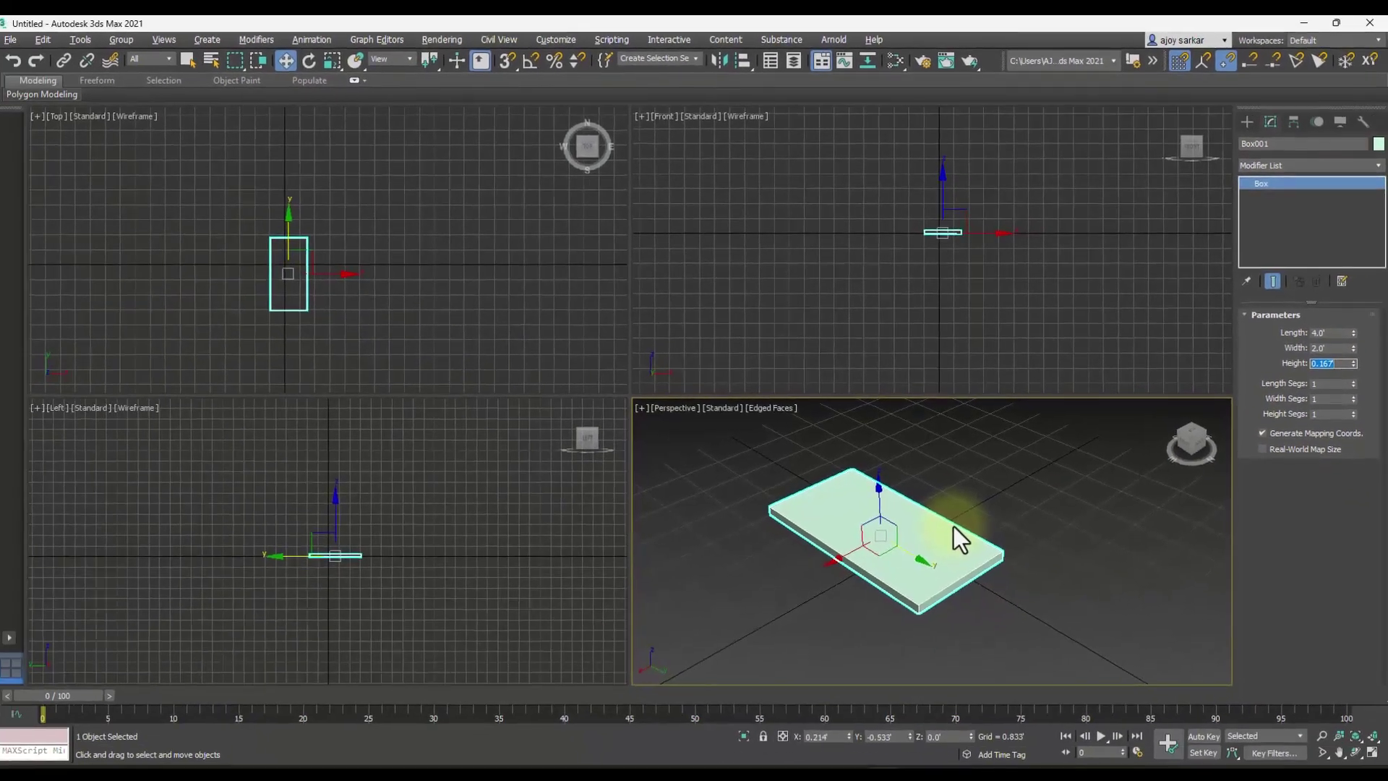
# - Centre the flat box on the world origin by setting its X and Y position to 0
pyautogui.click(859, 445)
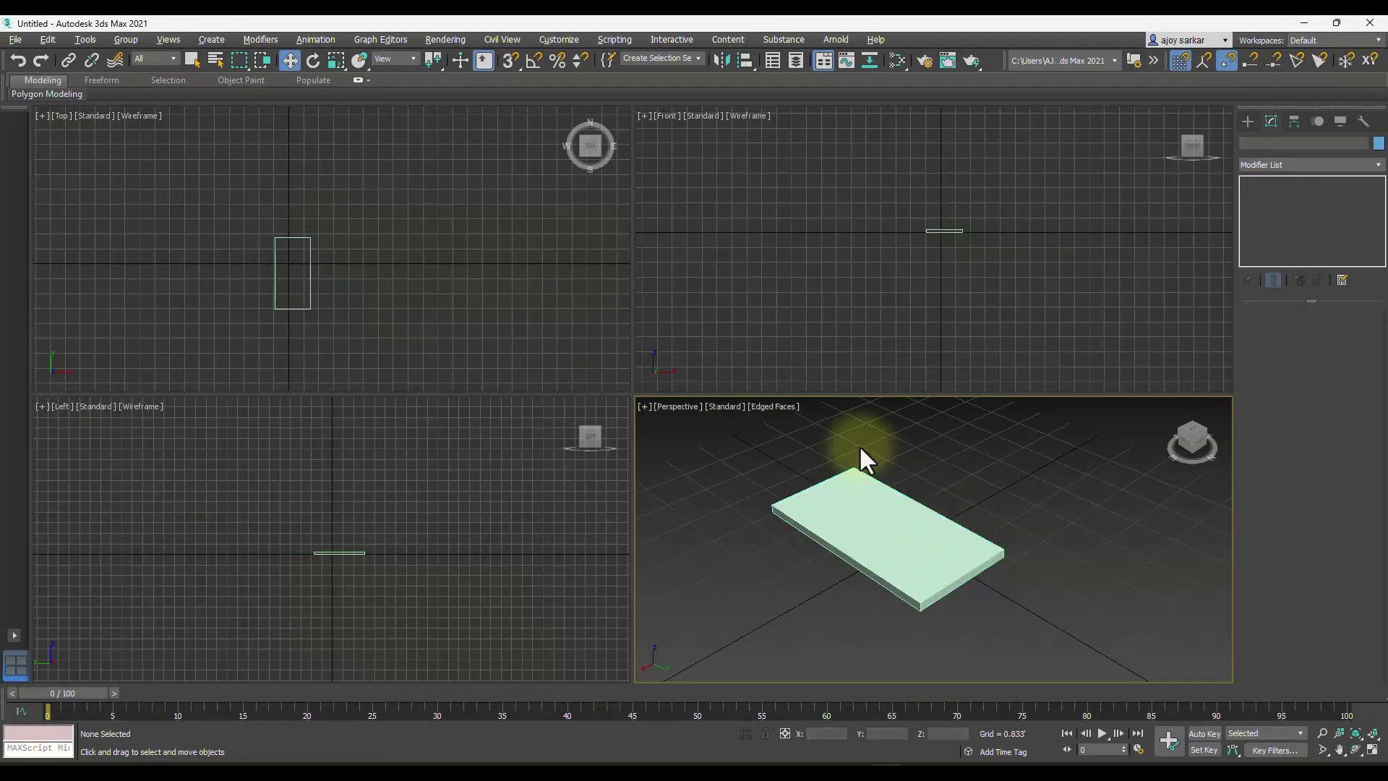
pyautogui.hotkey('alt', 'w')
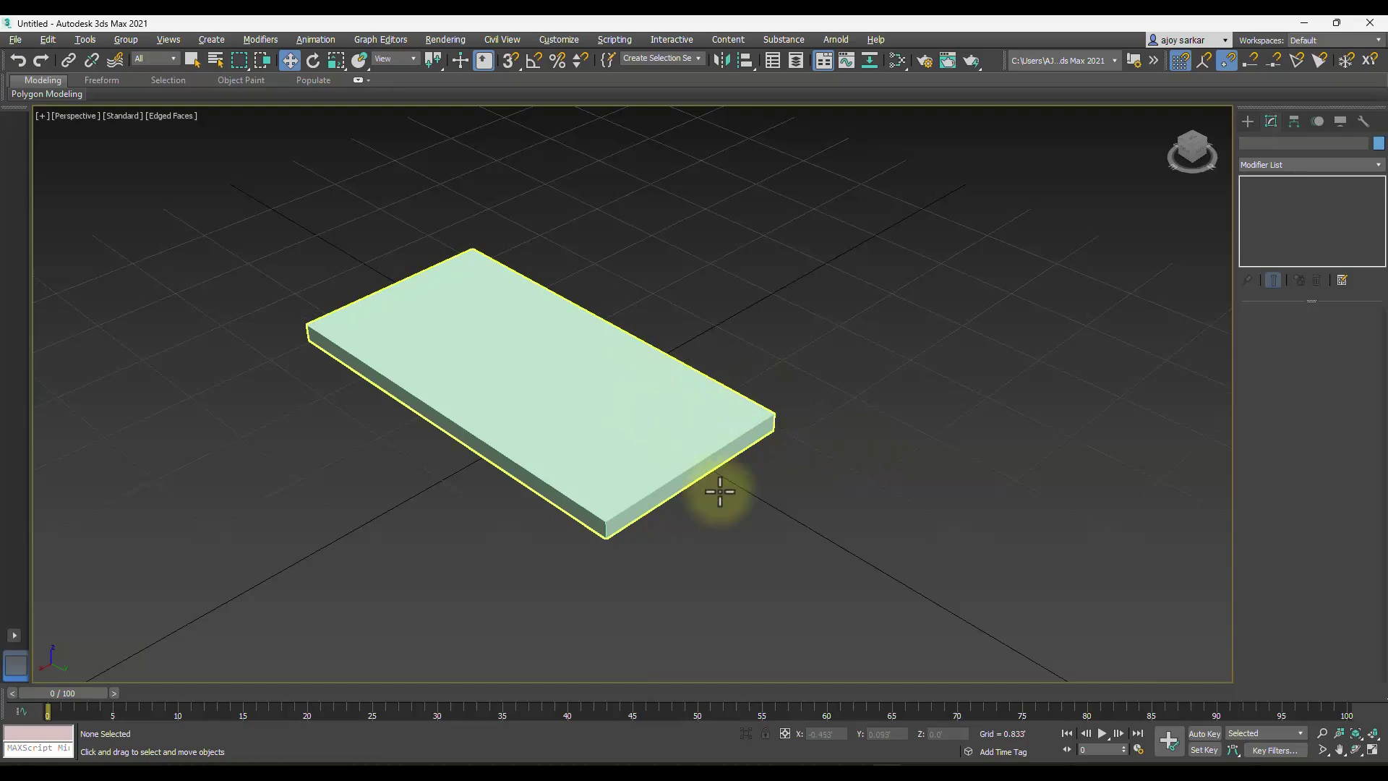
pyautogui.click(610, 474)
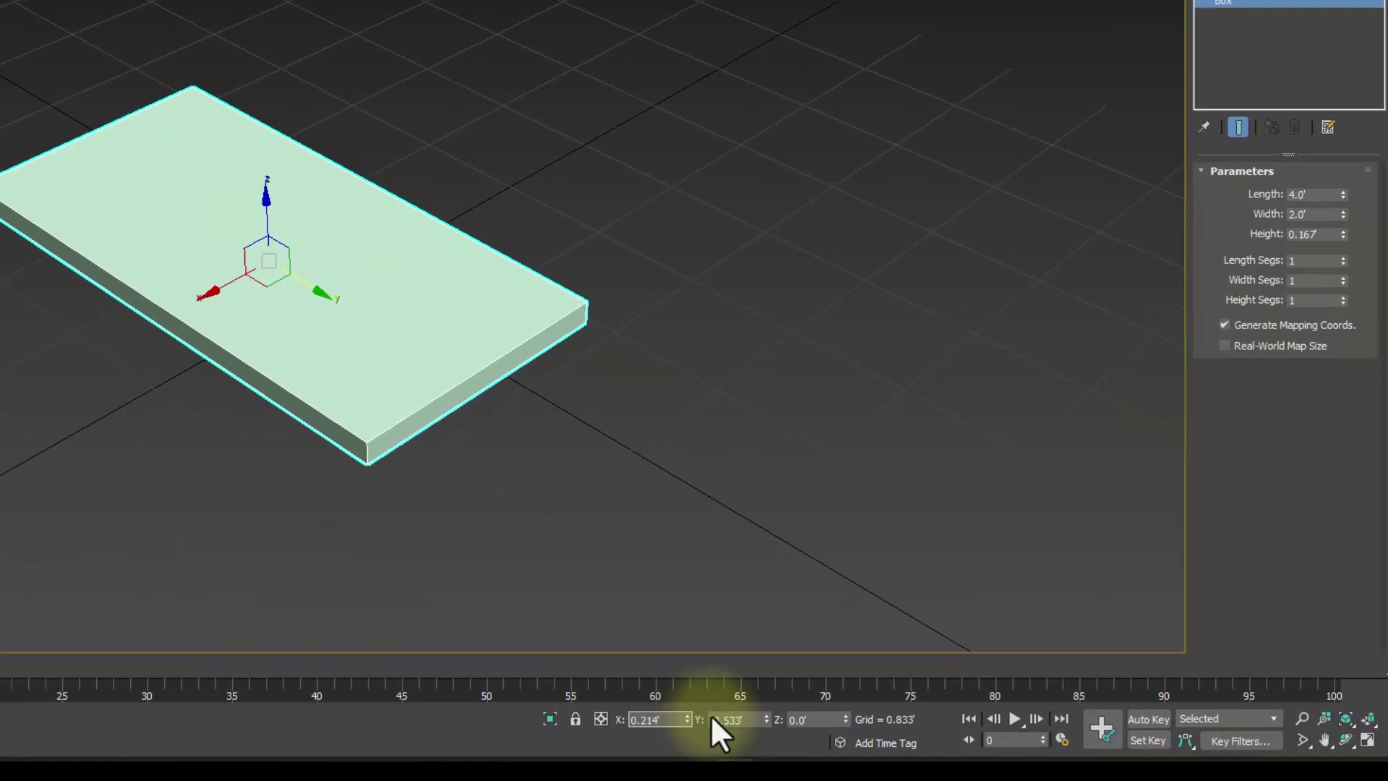
pyautogui.doubleClick(722, 719)
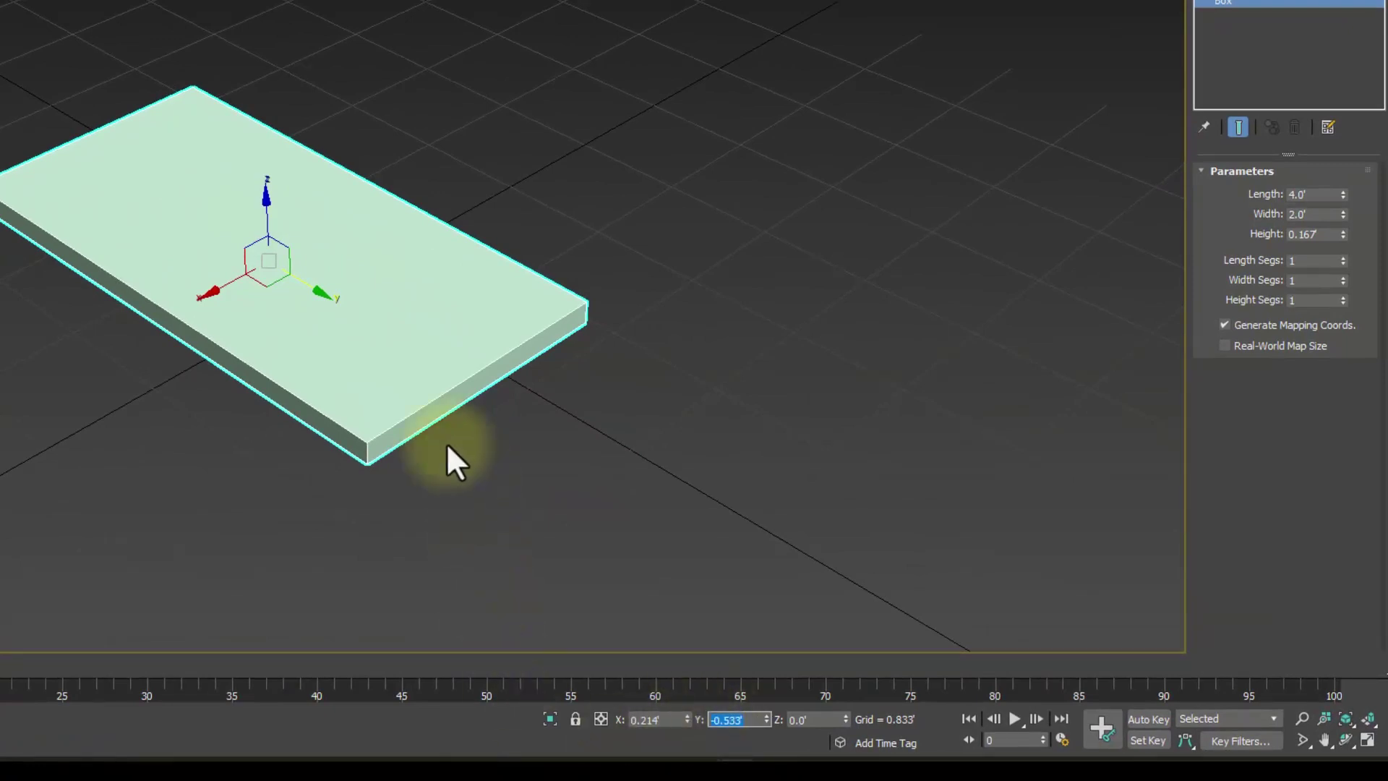
pyautogui.moveTo(661, 723); pyautogui.dragTo(614, 726)
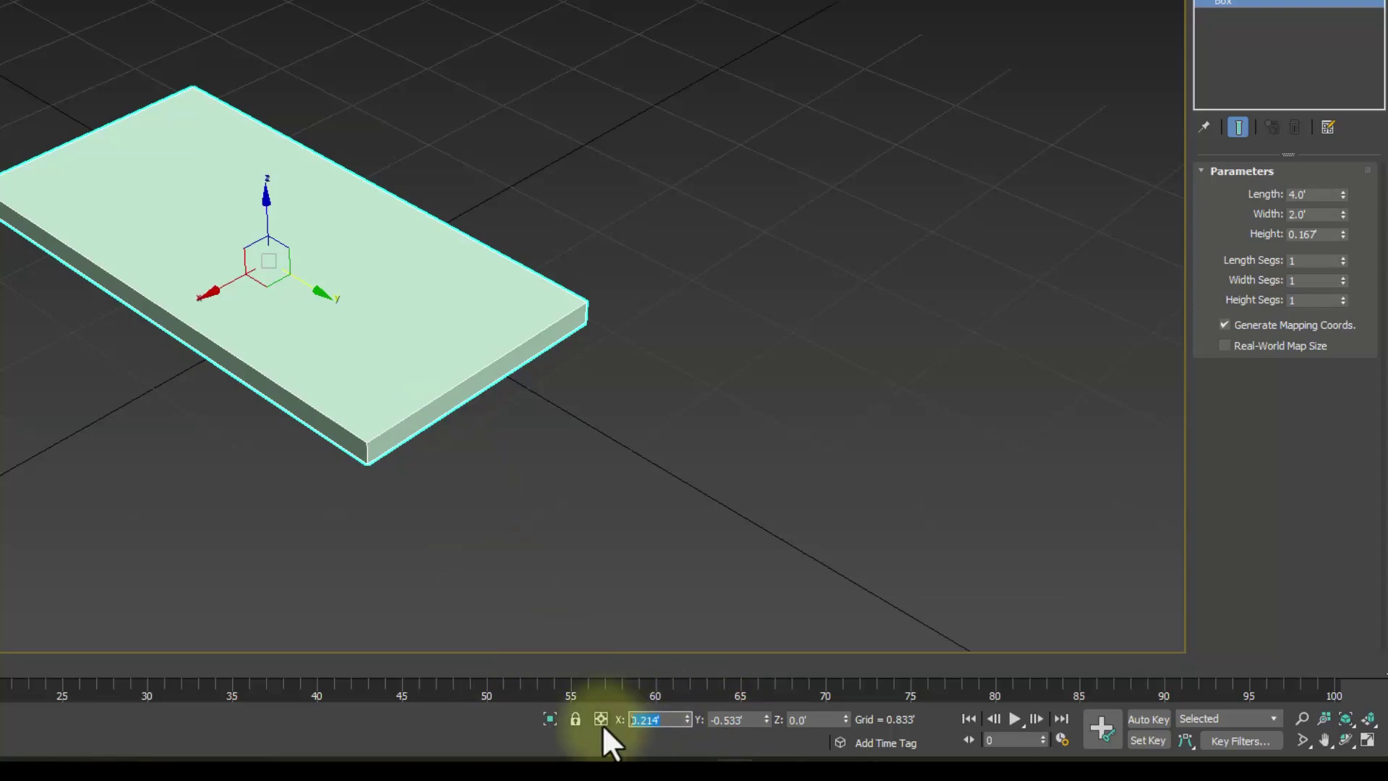
pyautogui.write('0')
pyautogui.press('Tab')
pyautogui.write('0')
pyautogui.press('Tab')
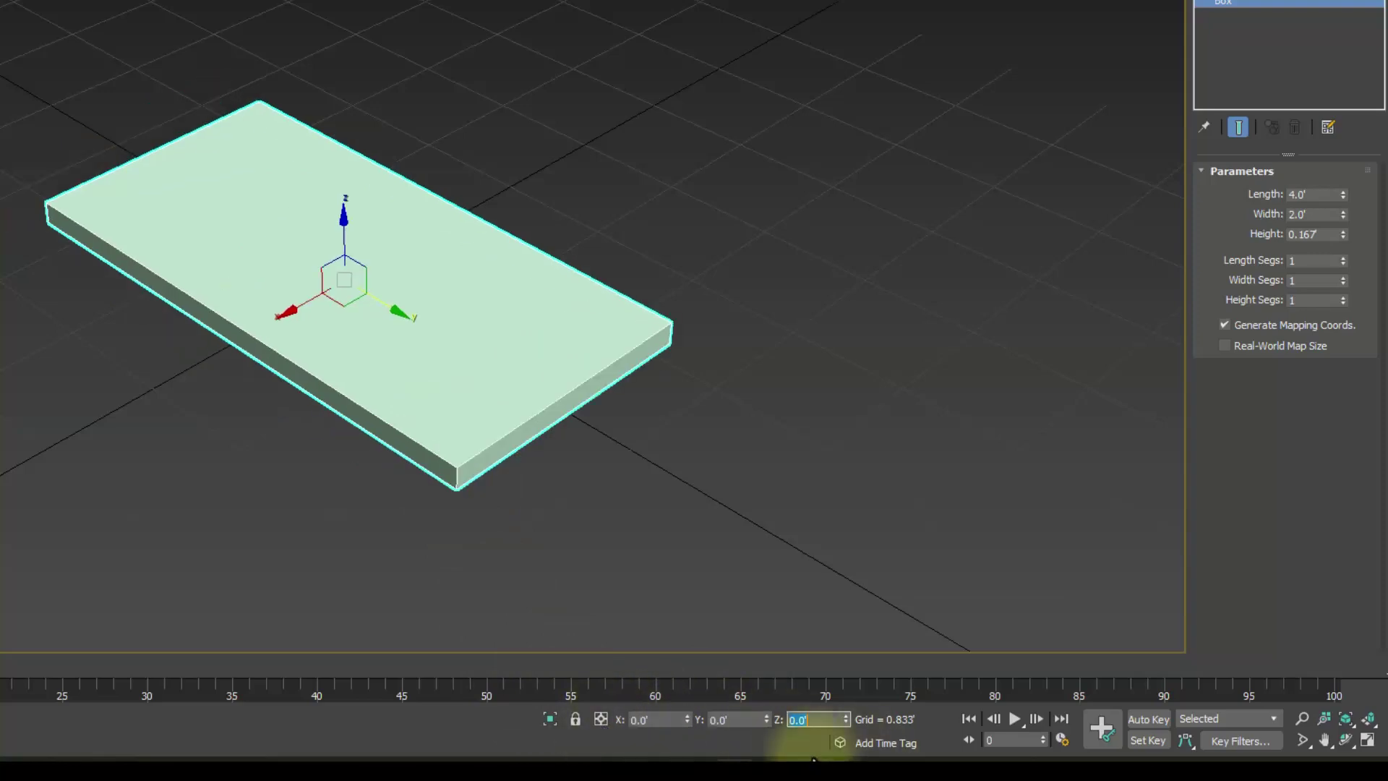
pyautogui.click(1261, 484)
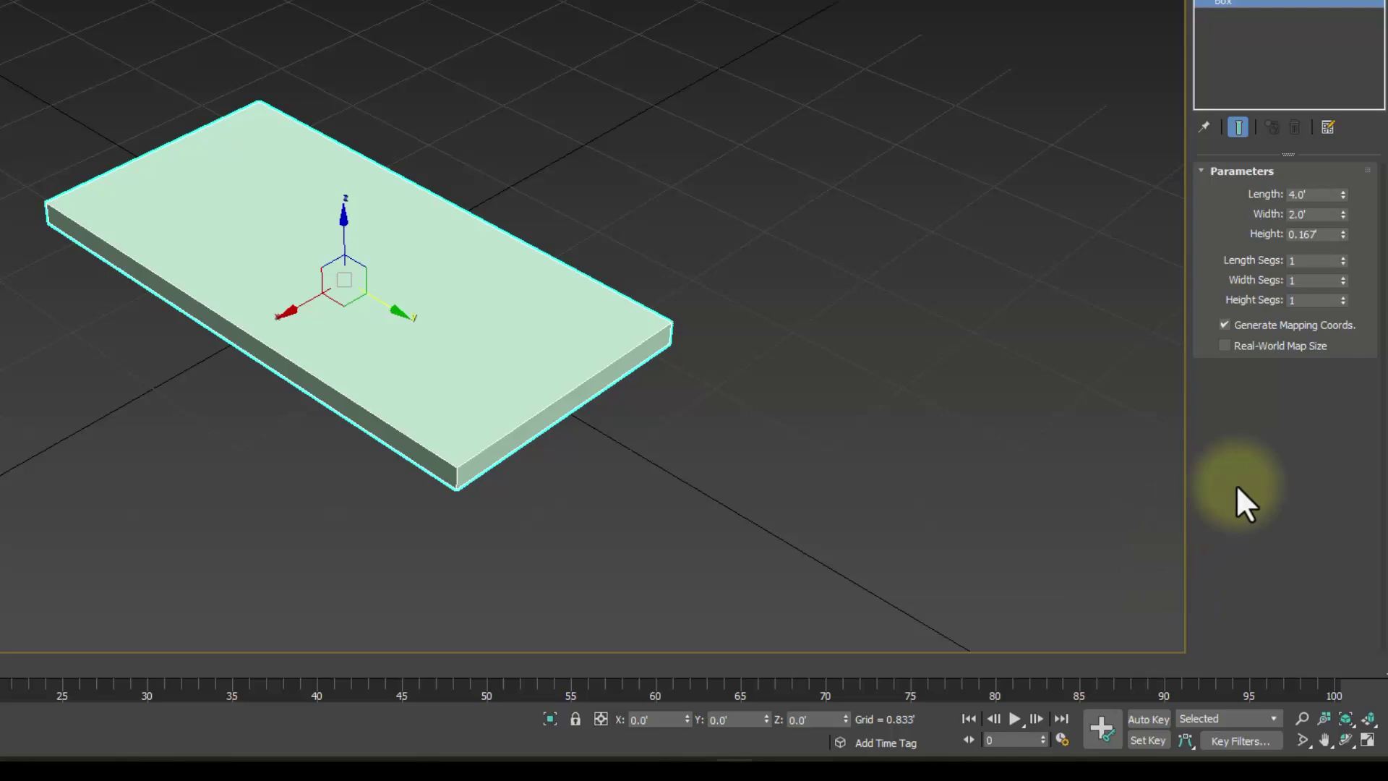
# - In the maximized Top view, create a small box about 0.29' by 0.33' and 2.47' high inside the slab's upper-left corner
pyautogui.hotkey('alt', 'w')
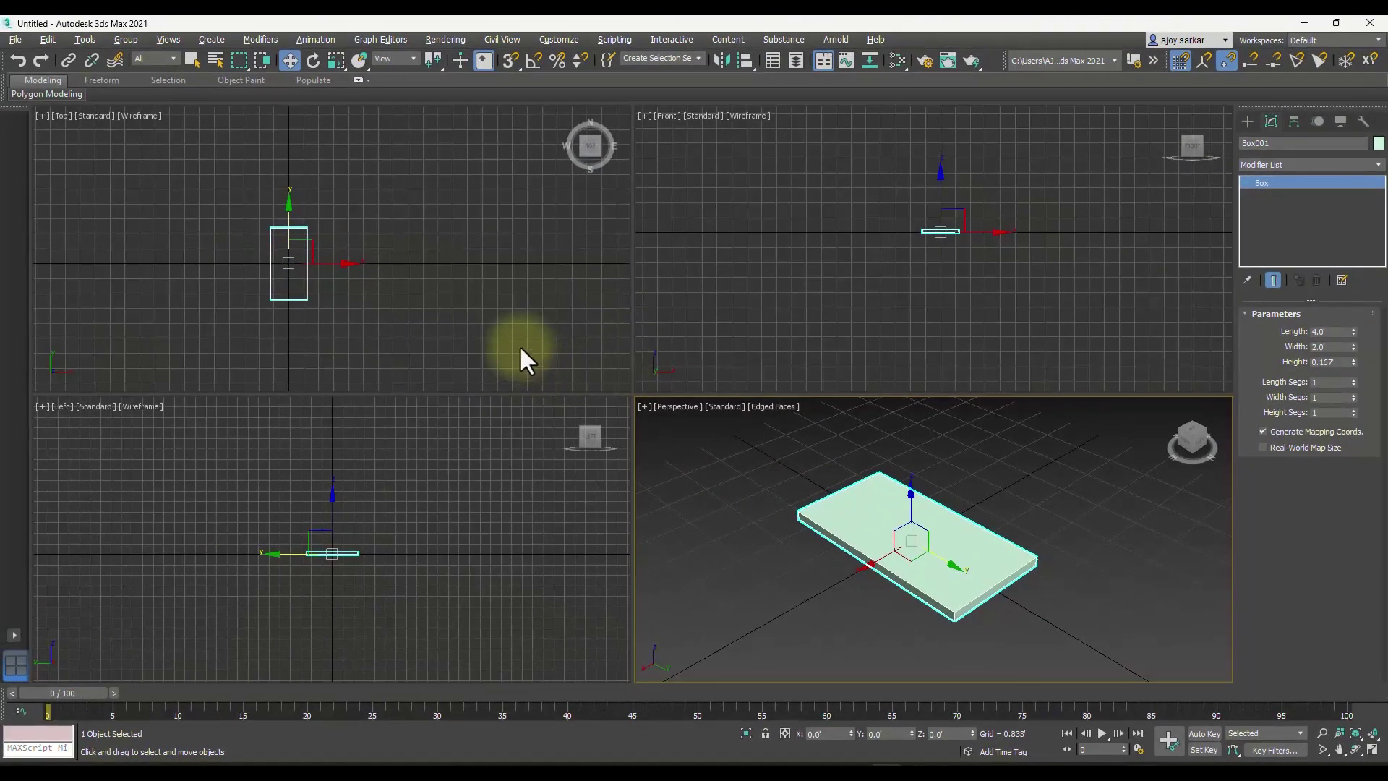
pyautogui.click(518, 345)
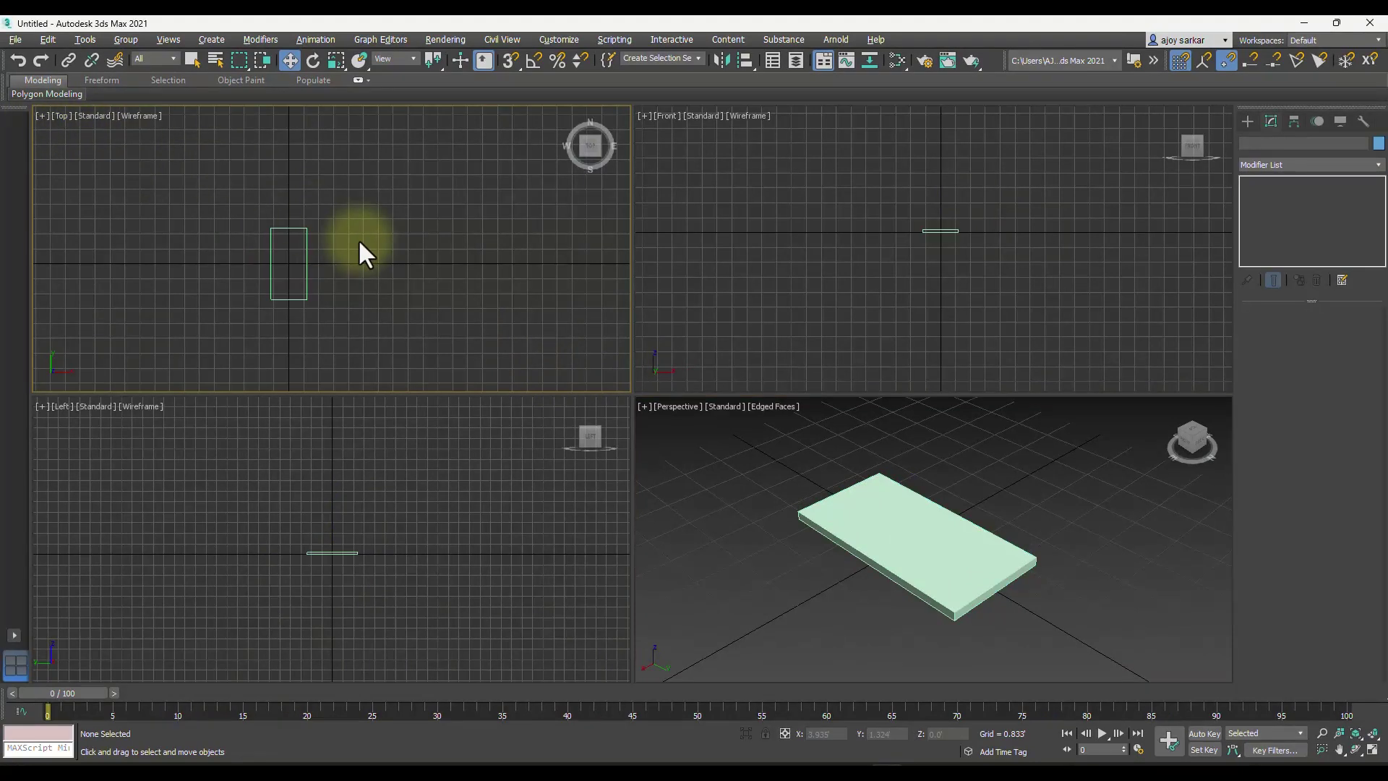
pyautogui.hotkey('alt', 'w')
pyautogui.scroll(-3, 487, 427)
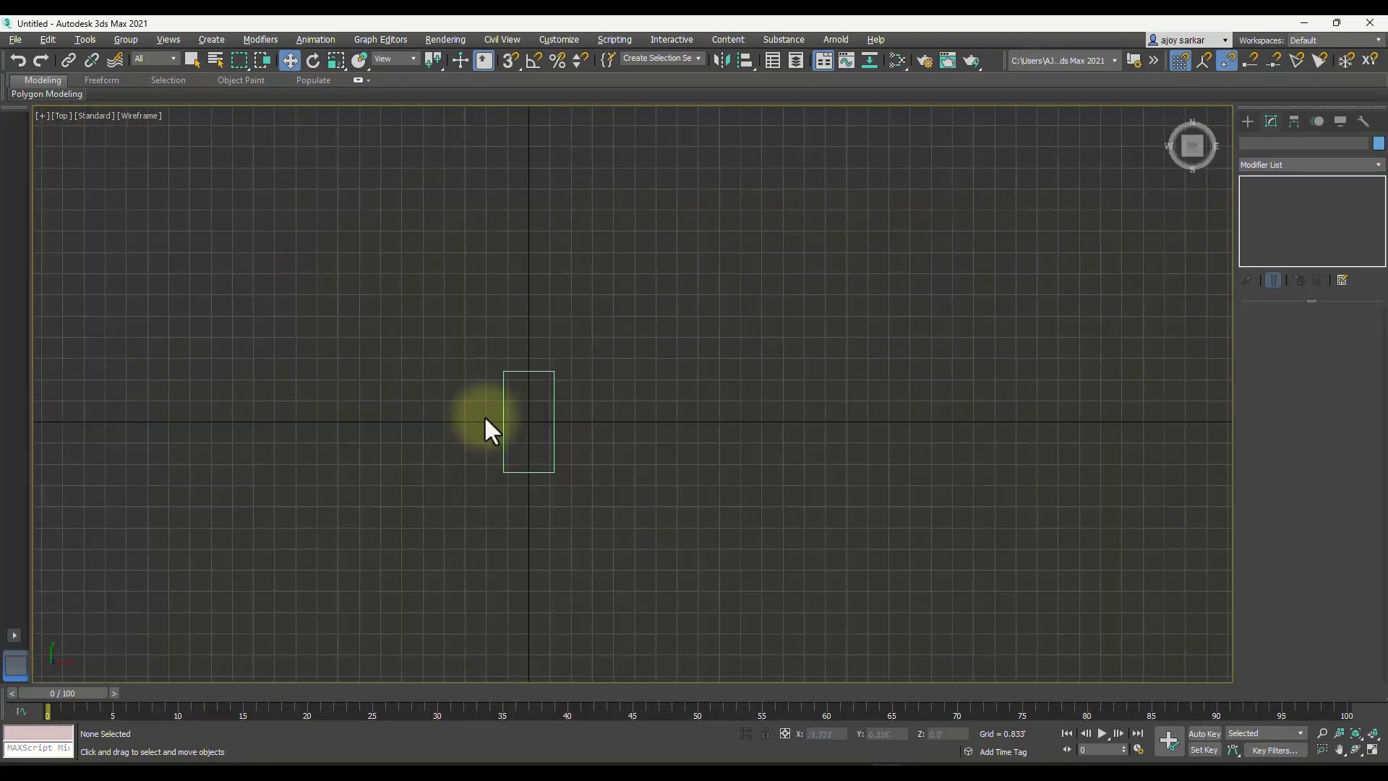
pyautogui.scroll(6, 443, 440)
pyautogui.click(1247, 121)
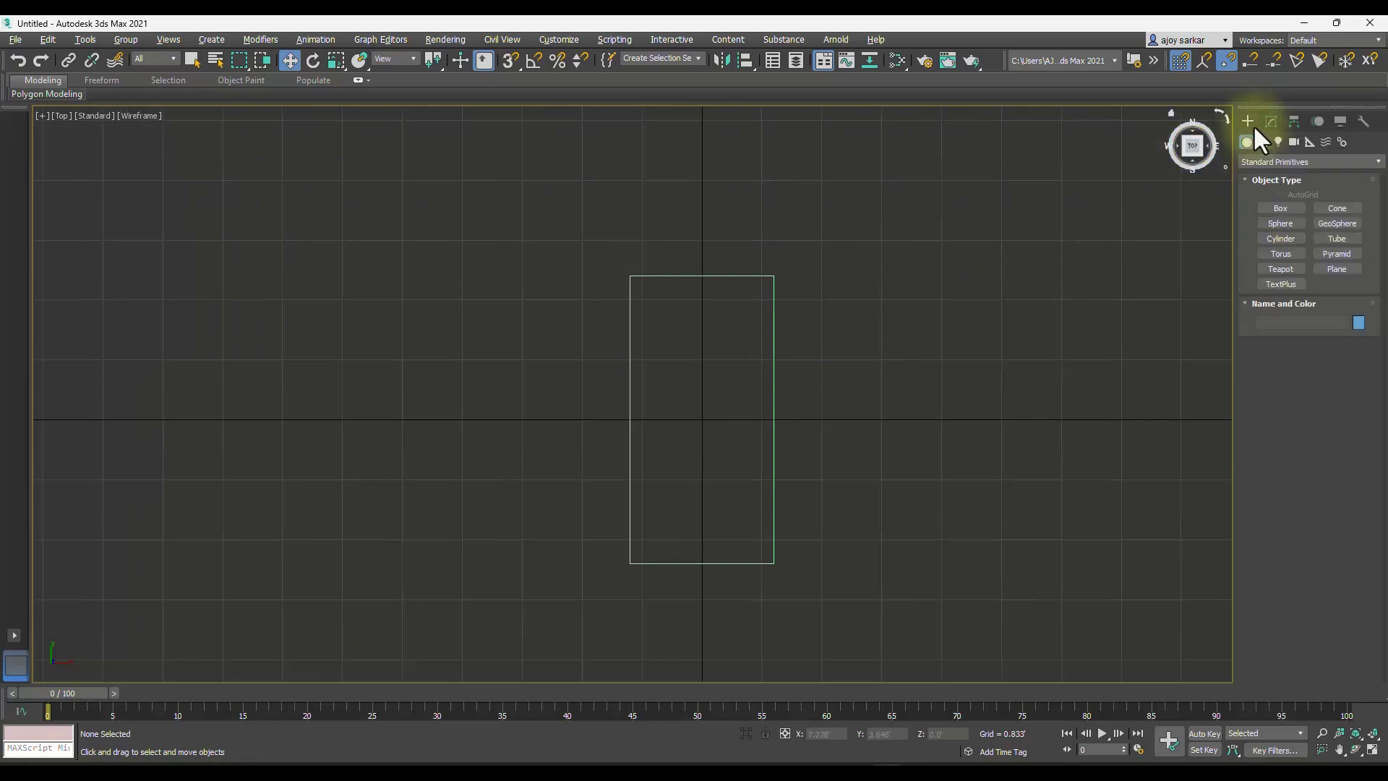
pyautogui.click(1280, 209)
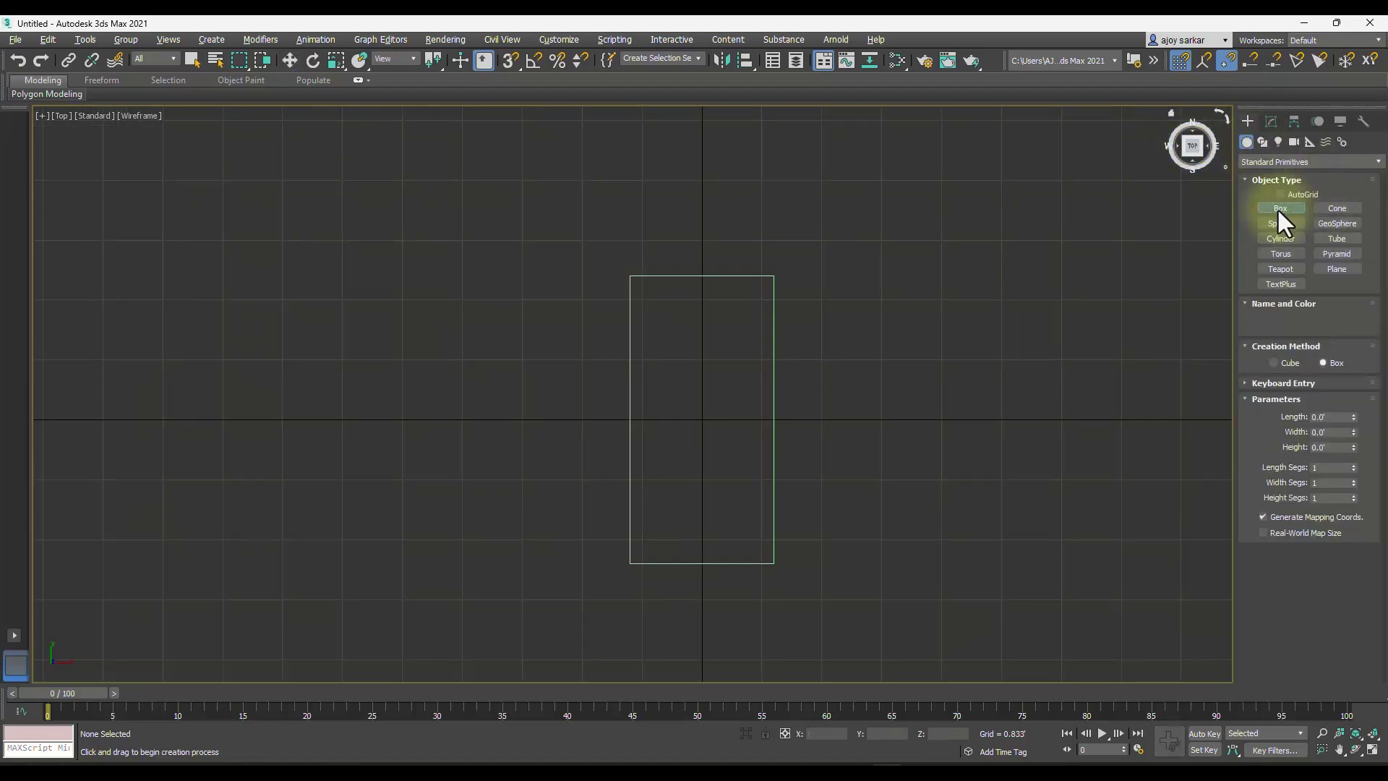
pyautogui.moveTo(636, 280); pyautogui.dragTo(660, 300)
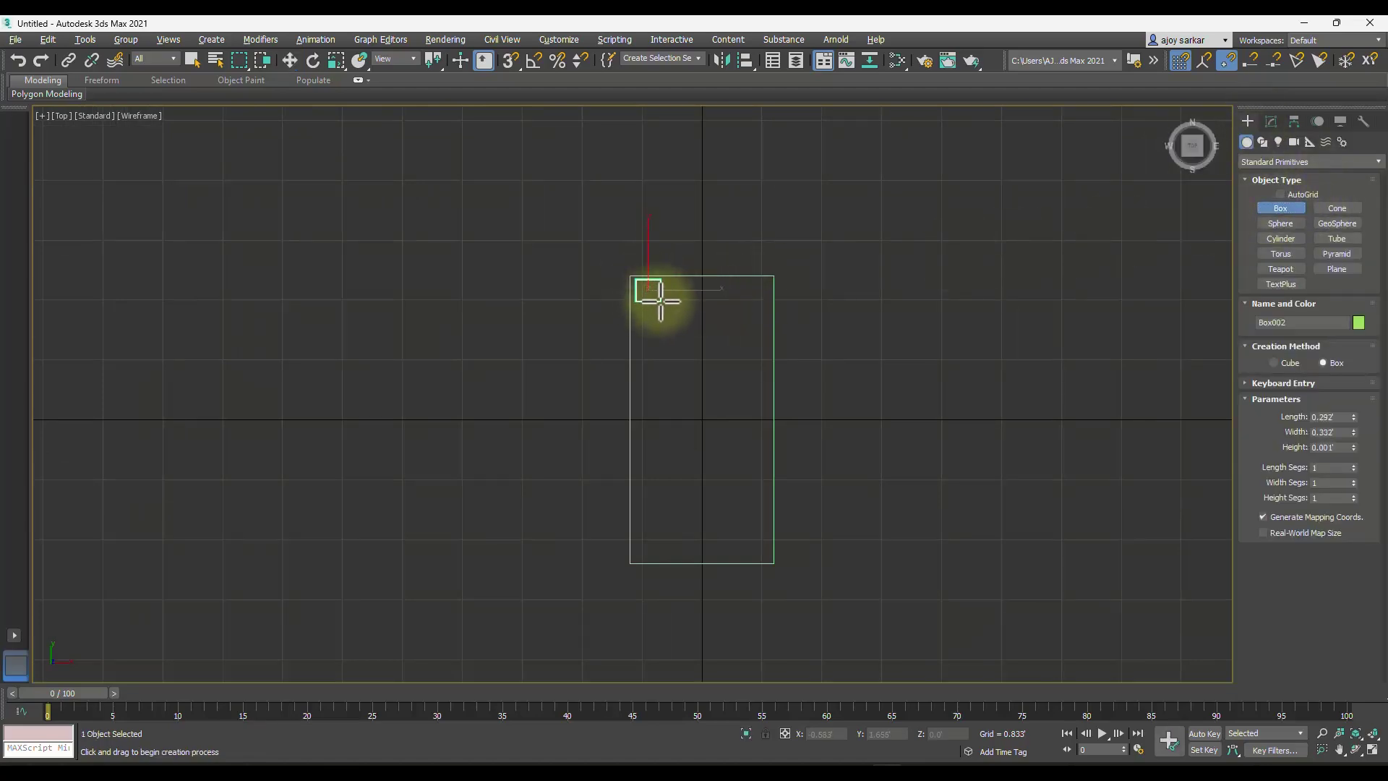
pyautogui.click(744, 313)
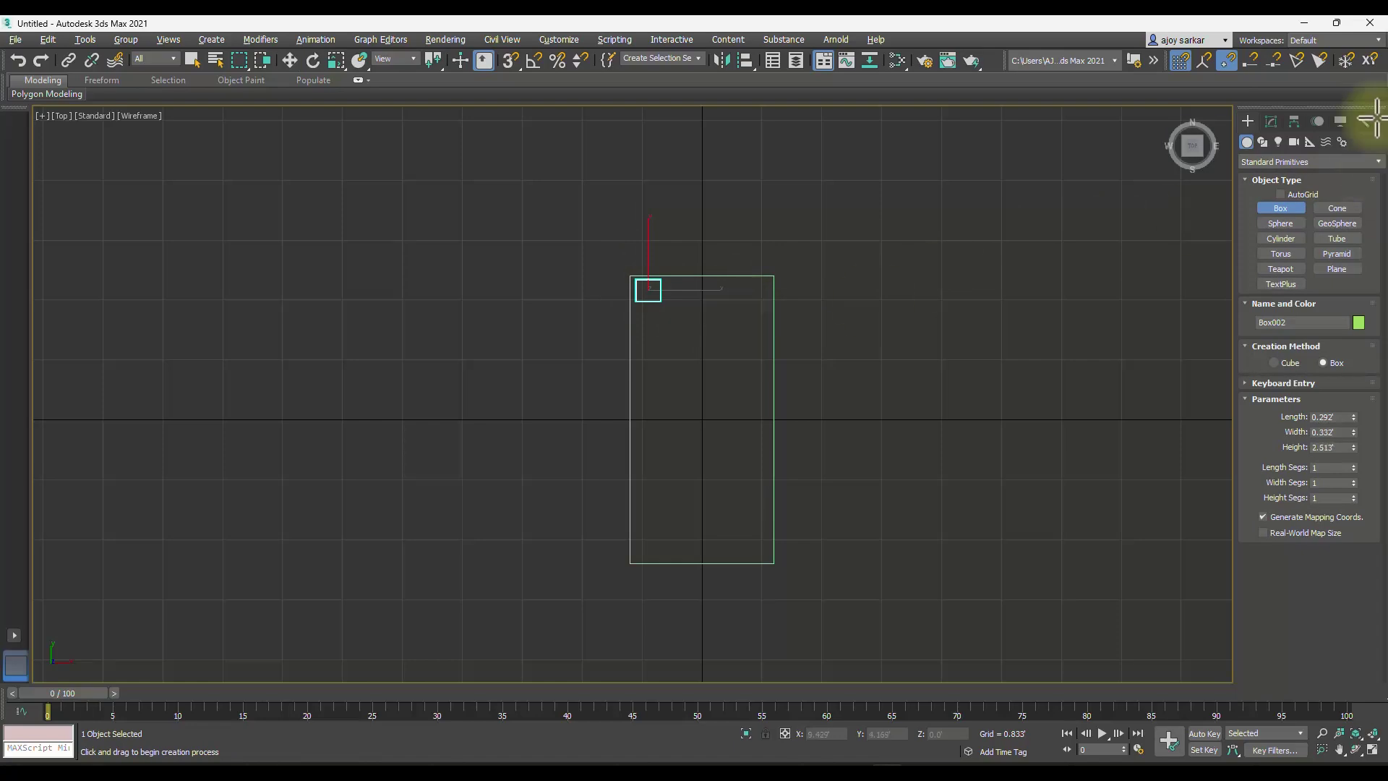
# - Set the small corner box's length and width to 2" each and its height to 18"
pyautogui.click(1271, 121)
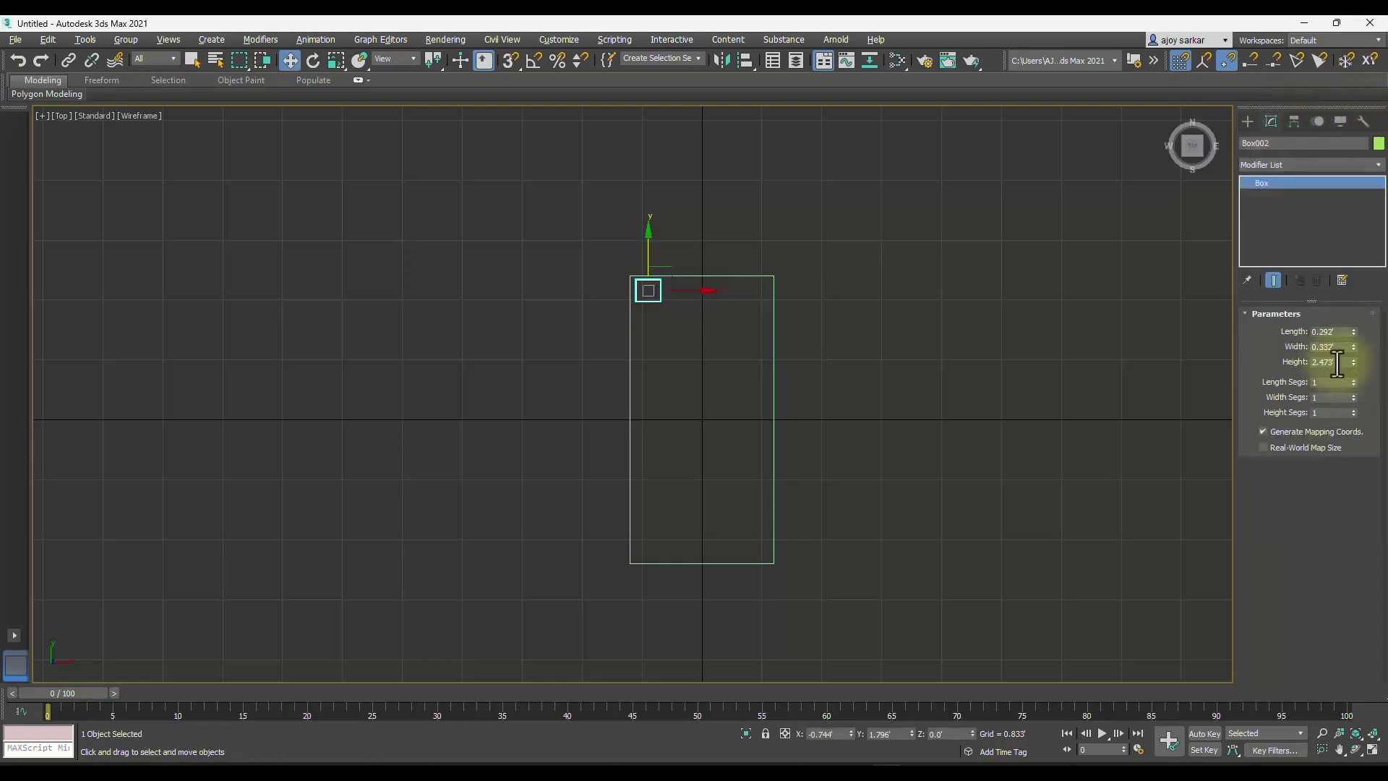
pyautogui.moveTo(1339, 334); pyautogui.dragTo(1301, 334)
pyautogui.write('2')
pyautogui.press('Tab')
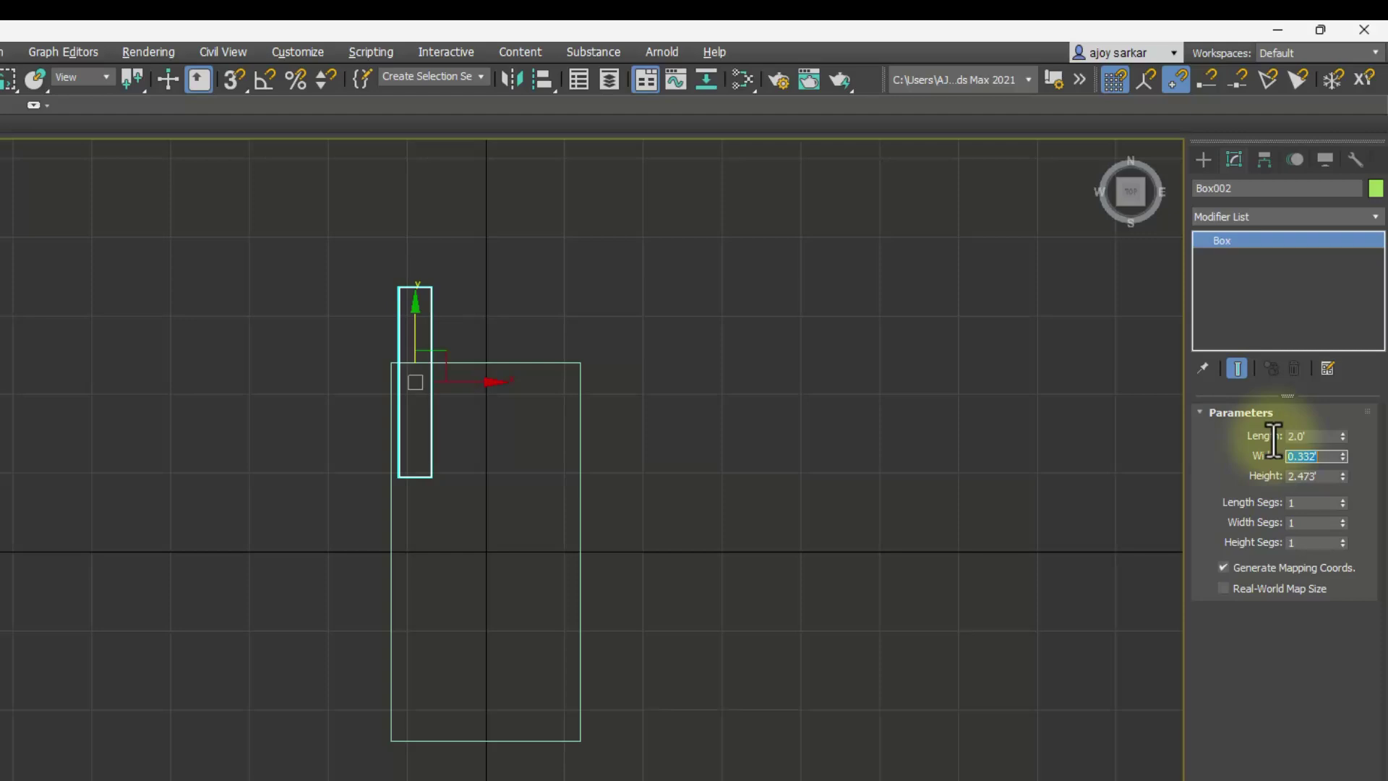
pyautogui.write('2')
pyautogui.hotkey('shift', 'Tab')
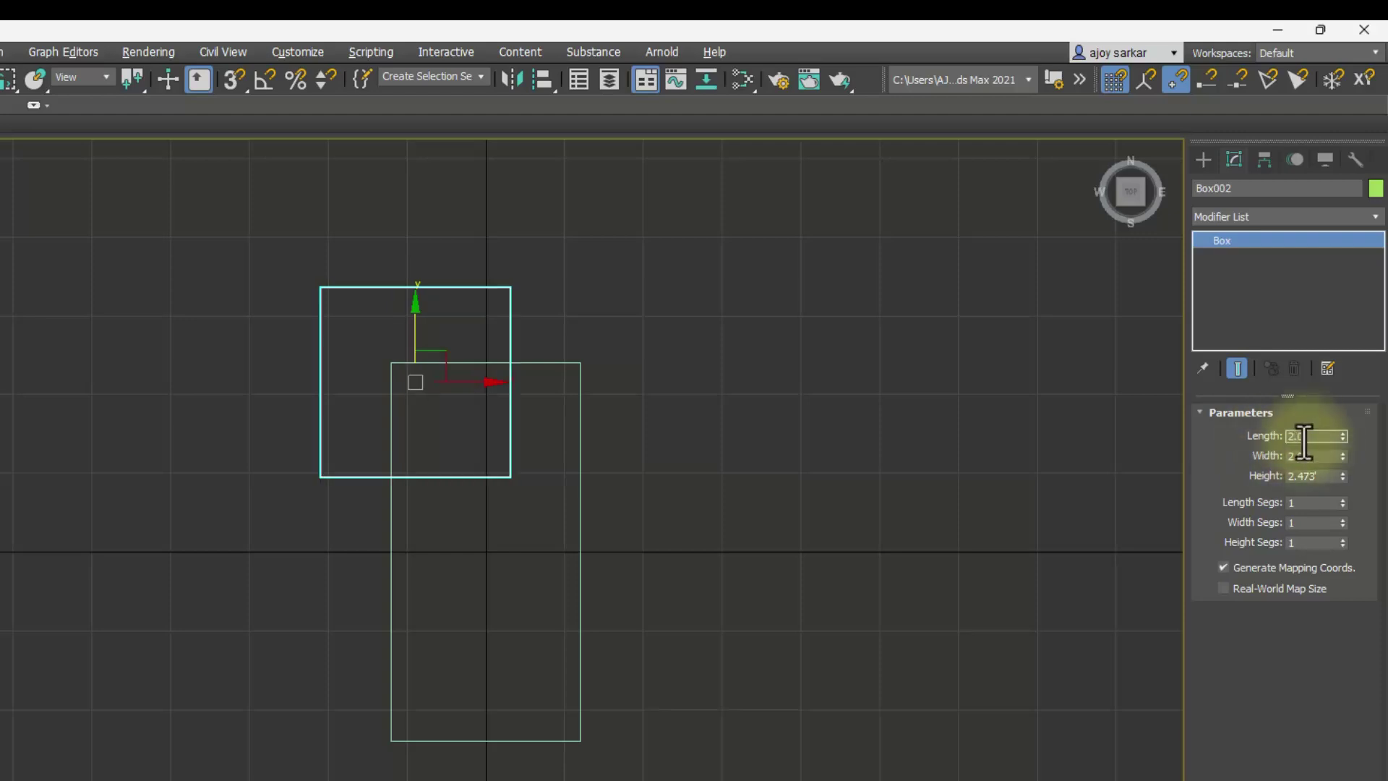
pyautogui.press('Tab')
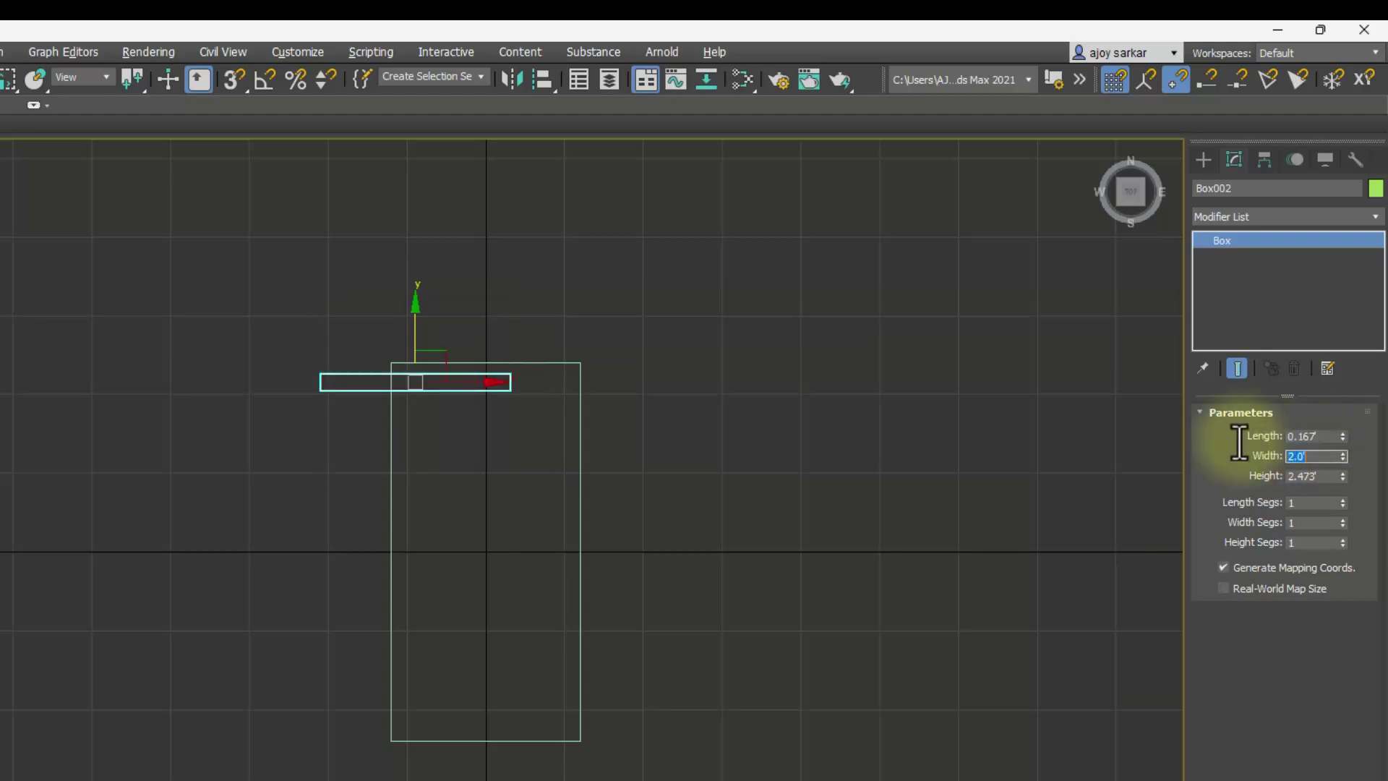
pyautogui.write('2"')
pyautogui.press('Tab')
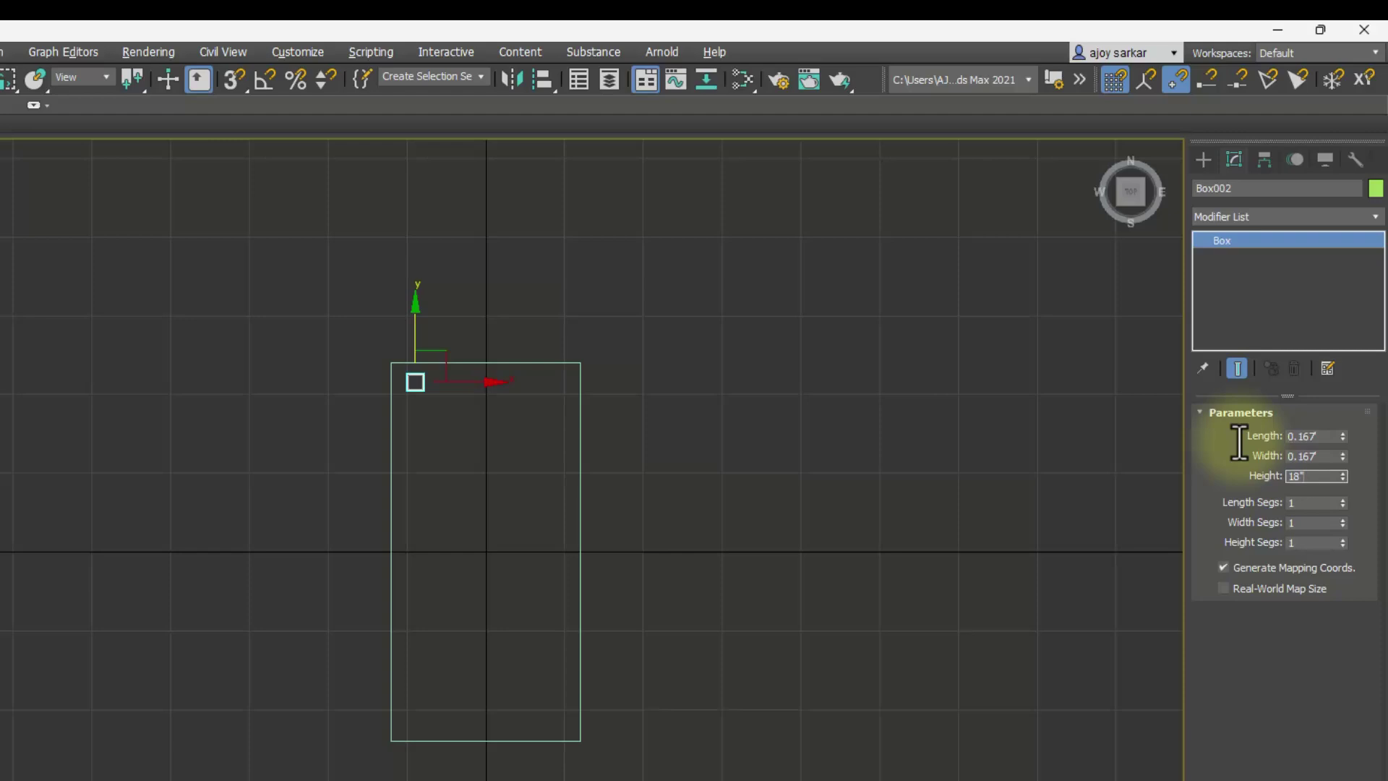
pyautogui.press('Tab')
# - Move the small leg box along X and Y closer to the slab's upper-left corner
pyautogui.scroll(3, 415, 396)
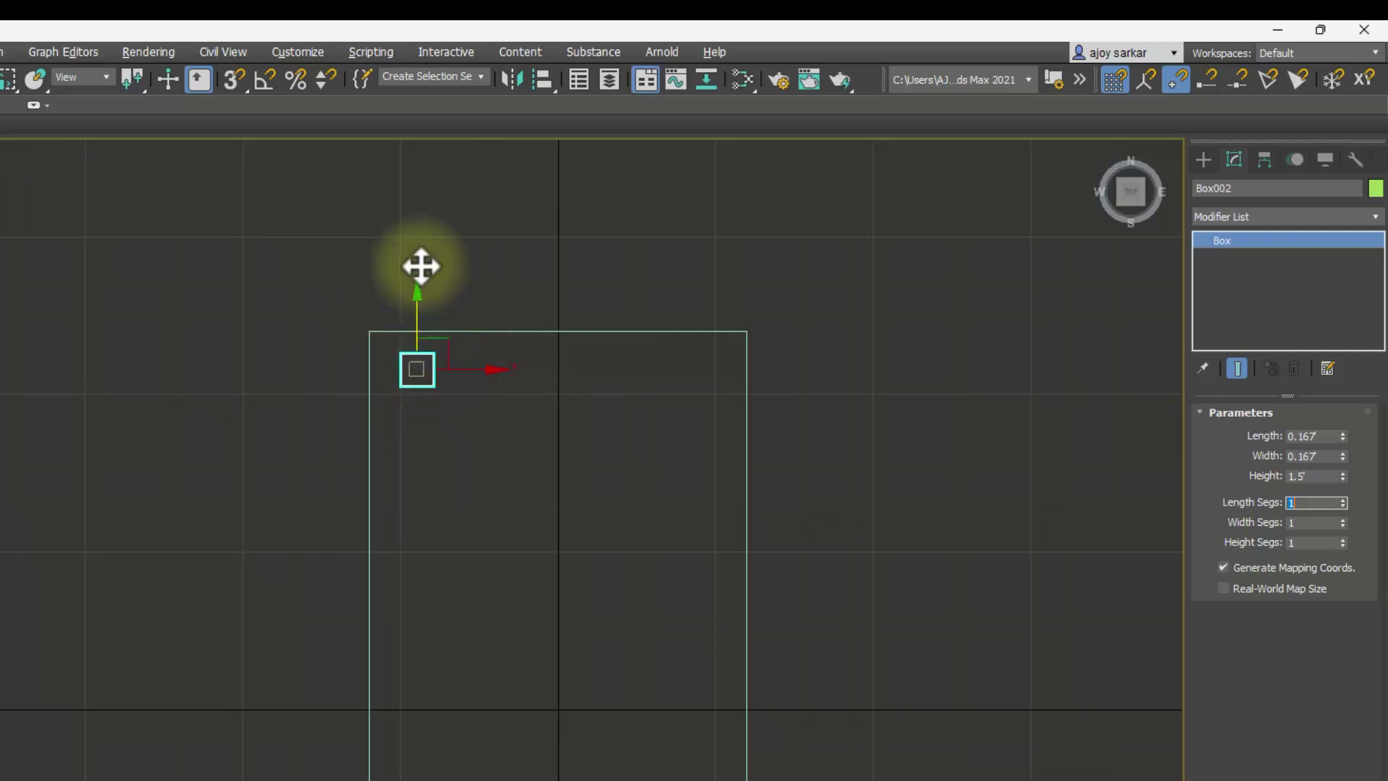
pyautogui.click(515, 330)
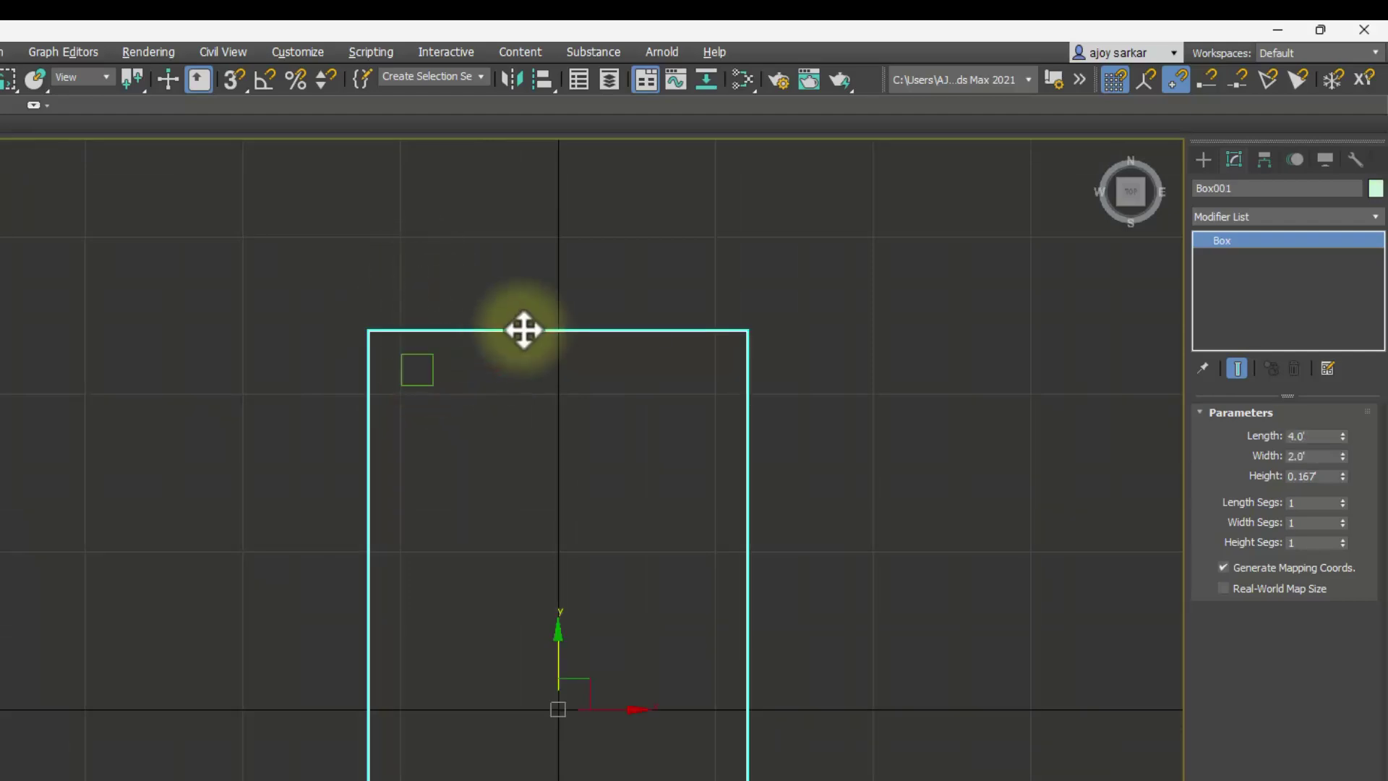
pyautogui.click(434, 363)
pyautogui.click(538, 332)
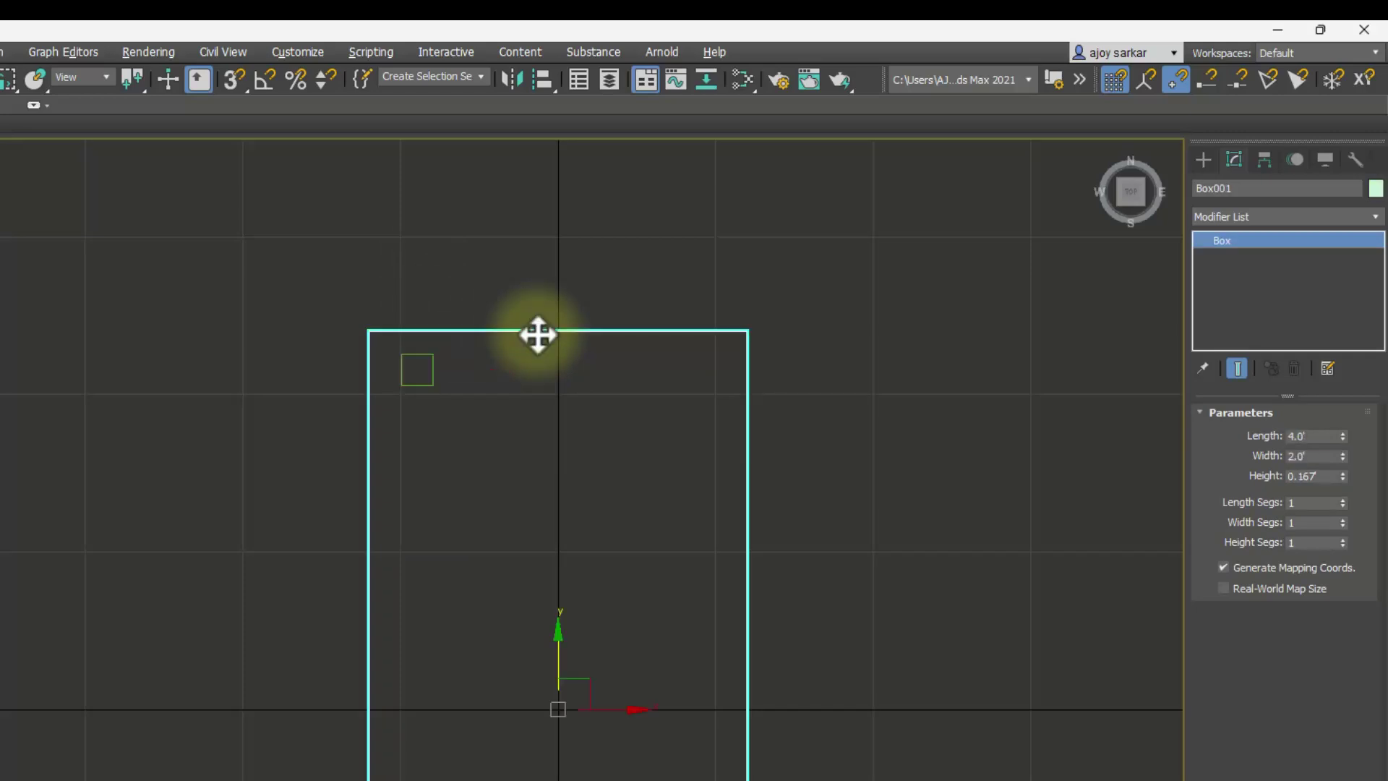
pyautogui.click(431, 360)
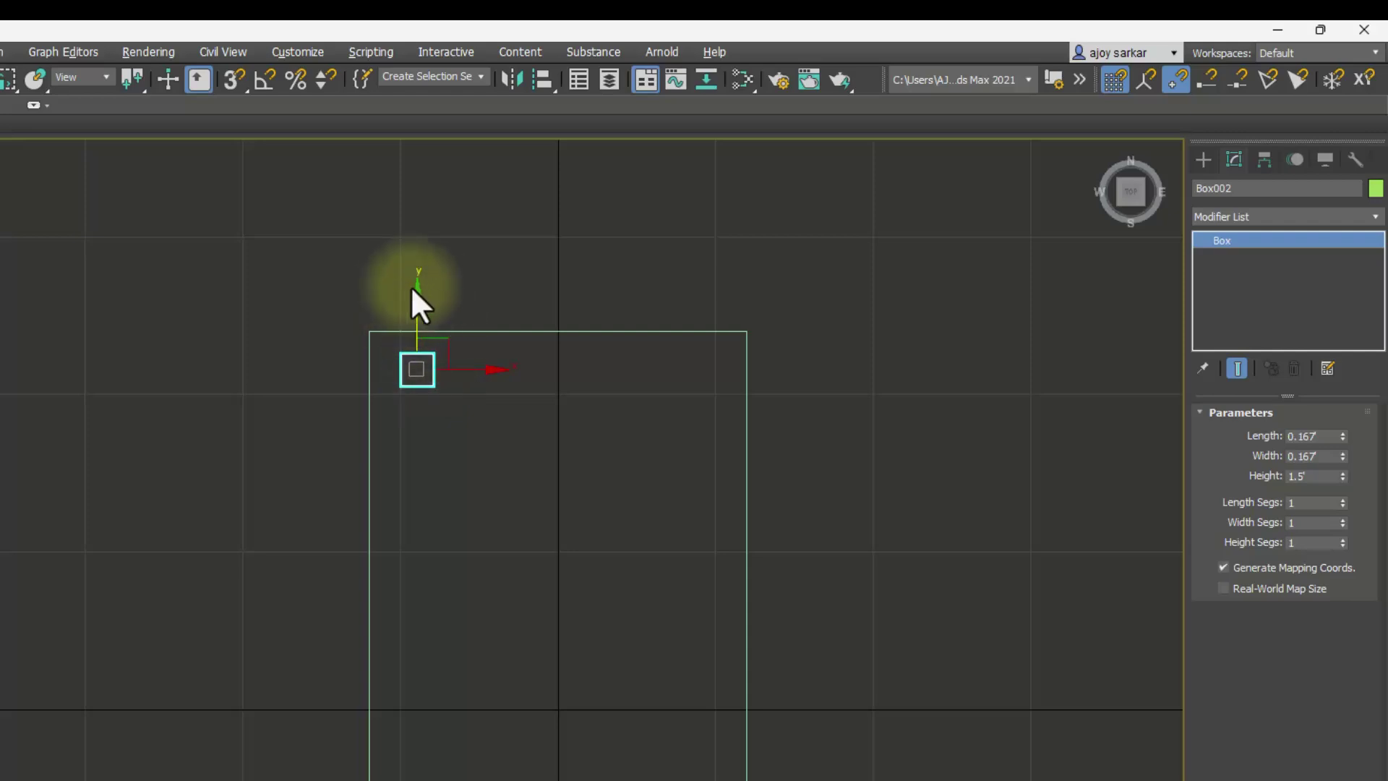
pyautogui.moveTo(496, 371); pyautogui.dragTo(472, 372)
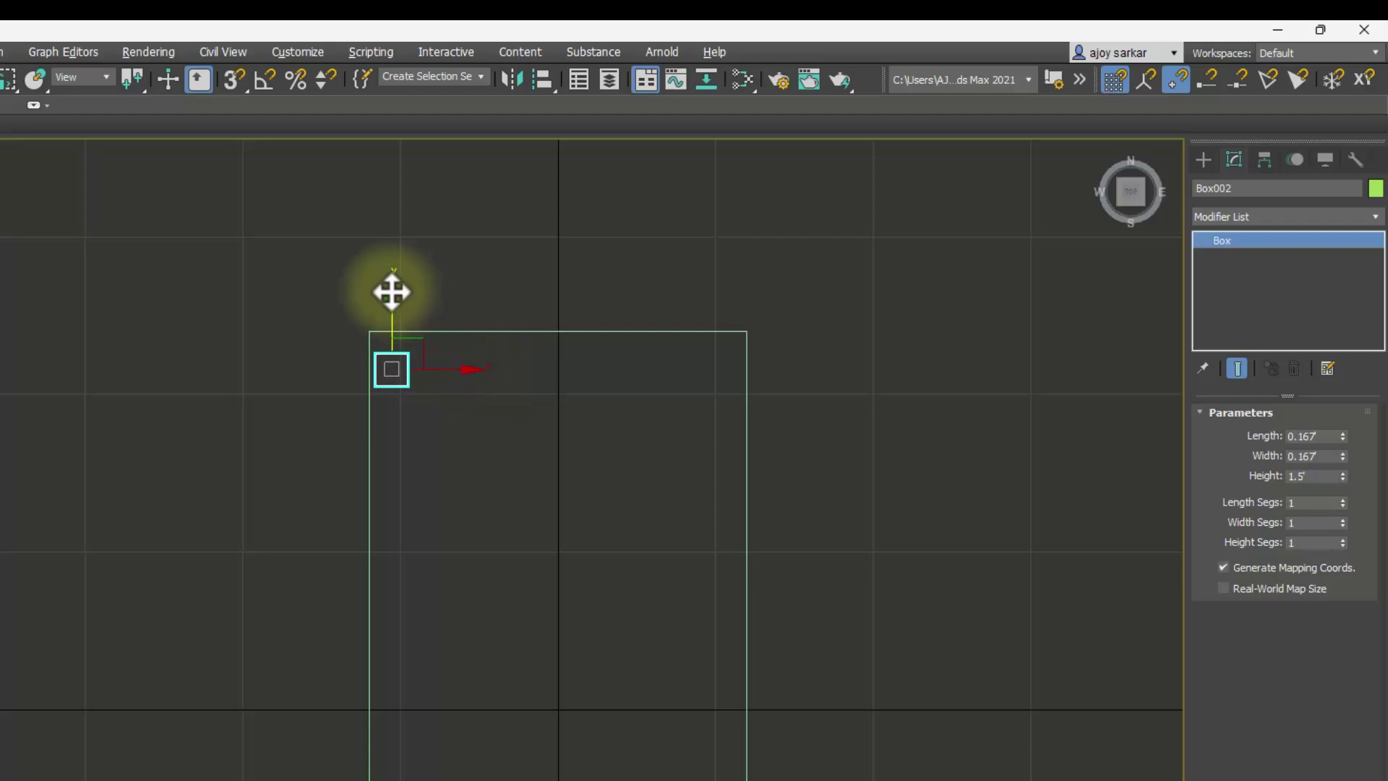
pyautogui.moveTo(391, 291); pyautogui.dragTo(391, 274)
# - Nudge the leg box along X until it sits just inside the slab's left edge
pyautogui.scroll(3, 449, 322)
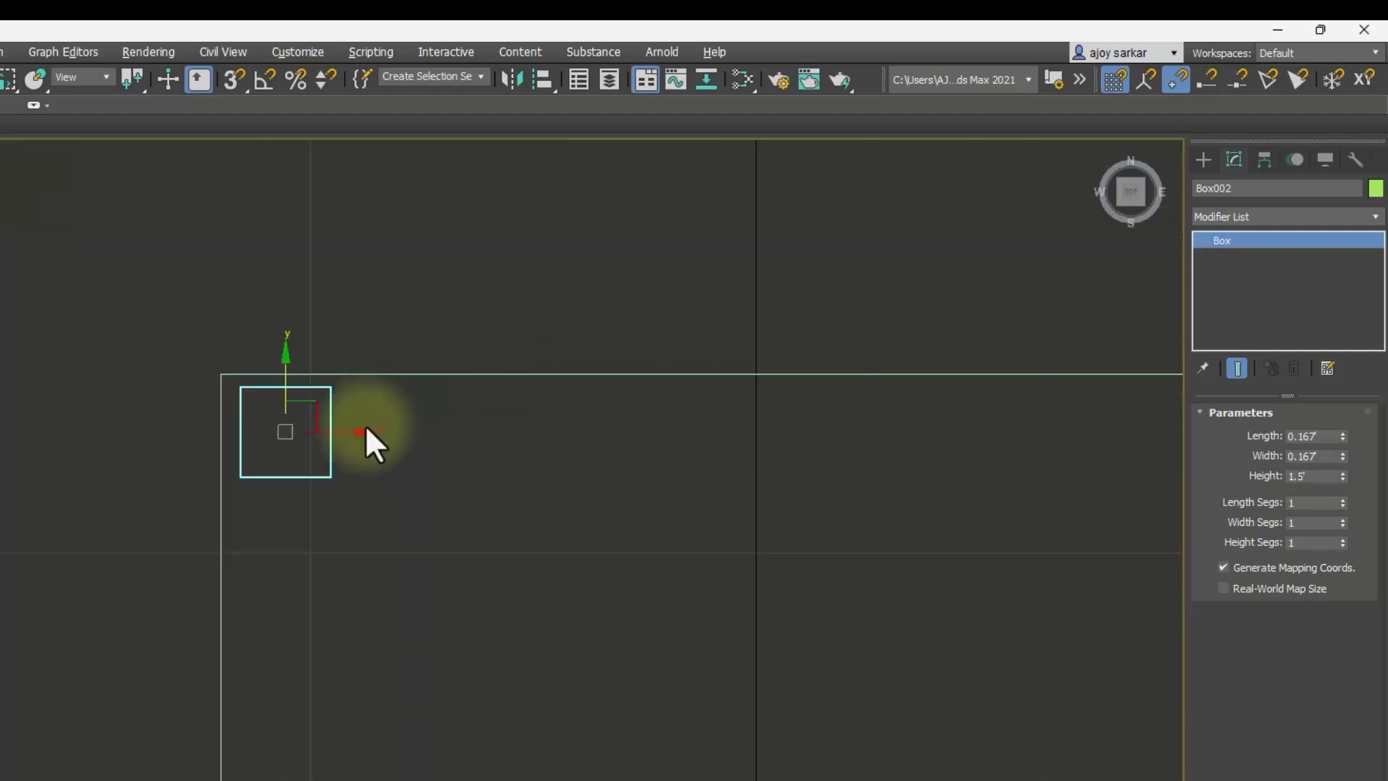
pyautogui.click(353, 437)
pyautogui.click(334, 432)
pyautogui.click(364, 432)
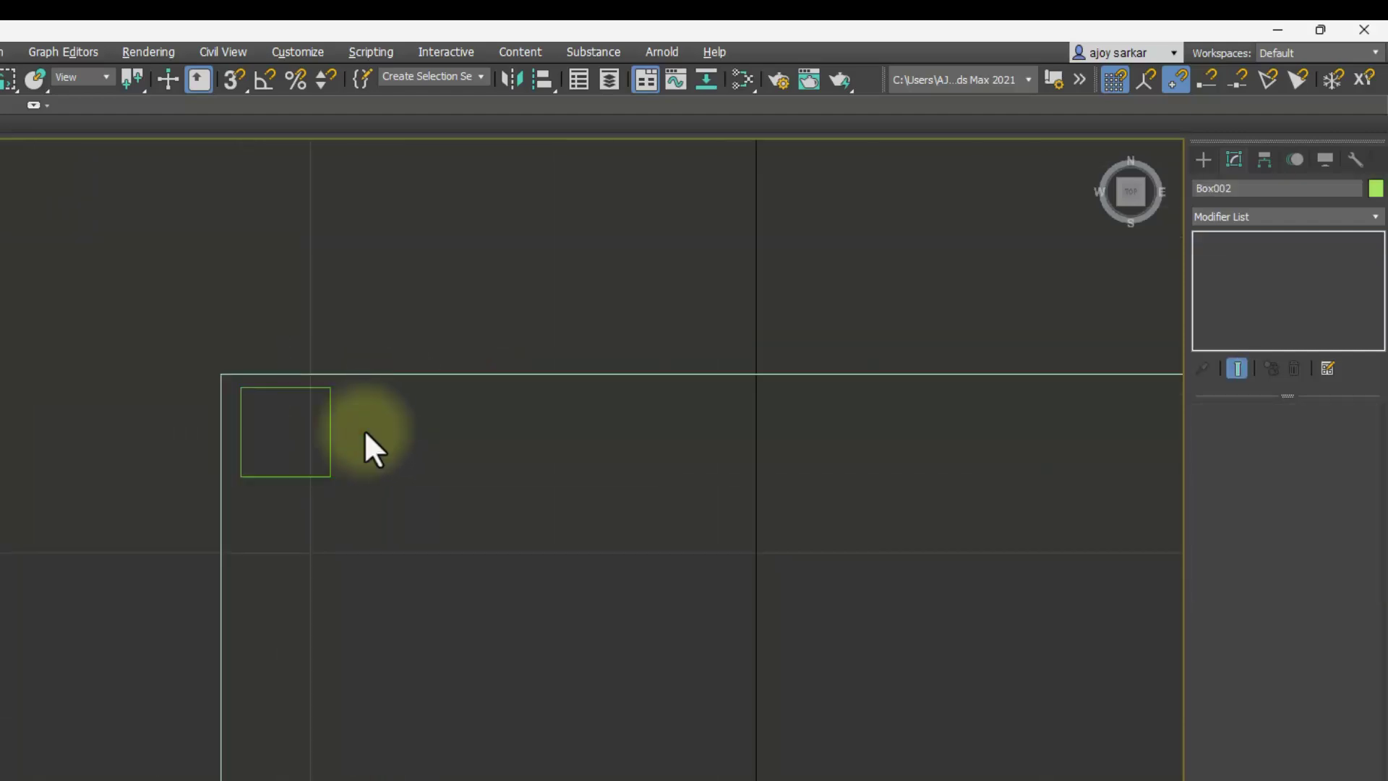
pyautogui.click(329, 442)
pyautogui.moveTo(356, 433); pyautogui.dragTo(347, 434)
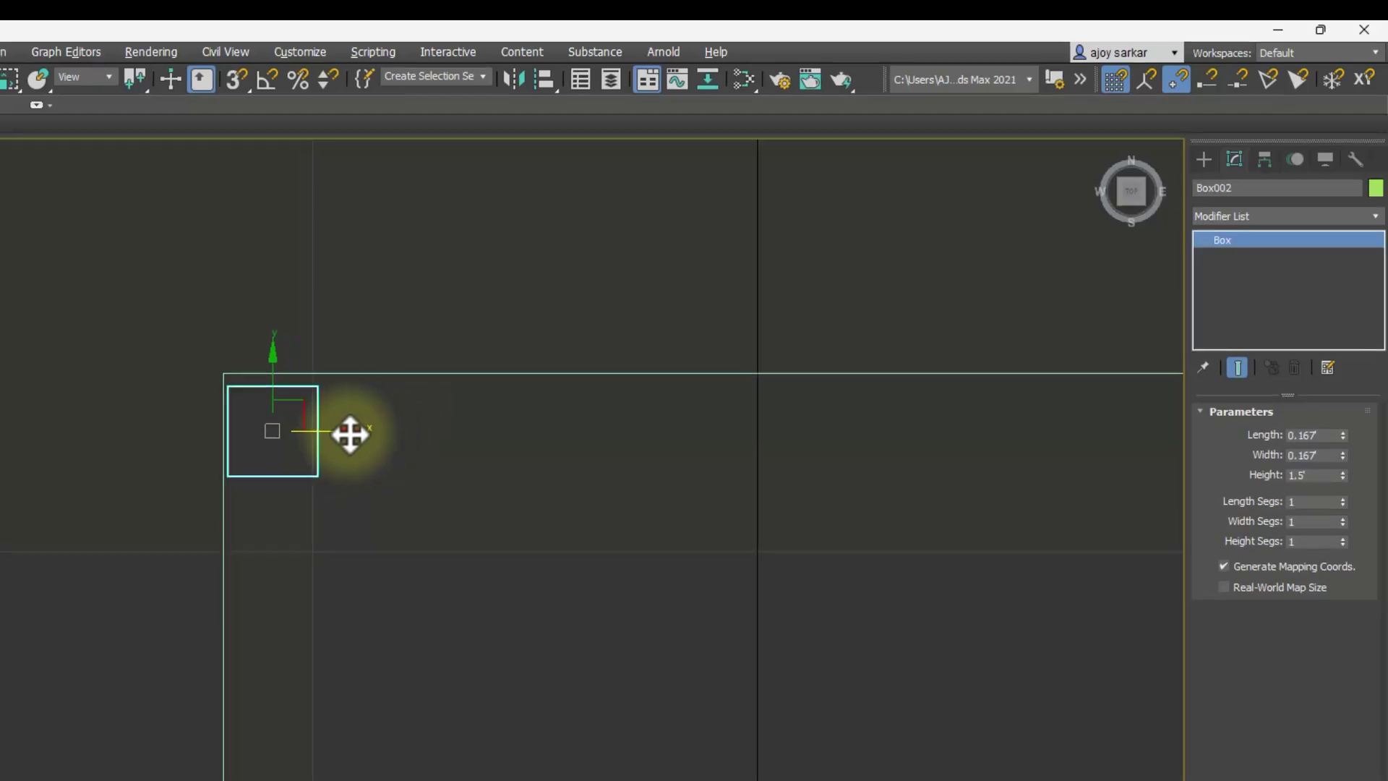
# - In the maximized Front view, raise the small leg box until its base rests on the slab's top face
pyautogui.click(459, 329)
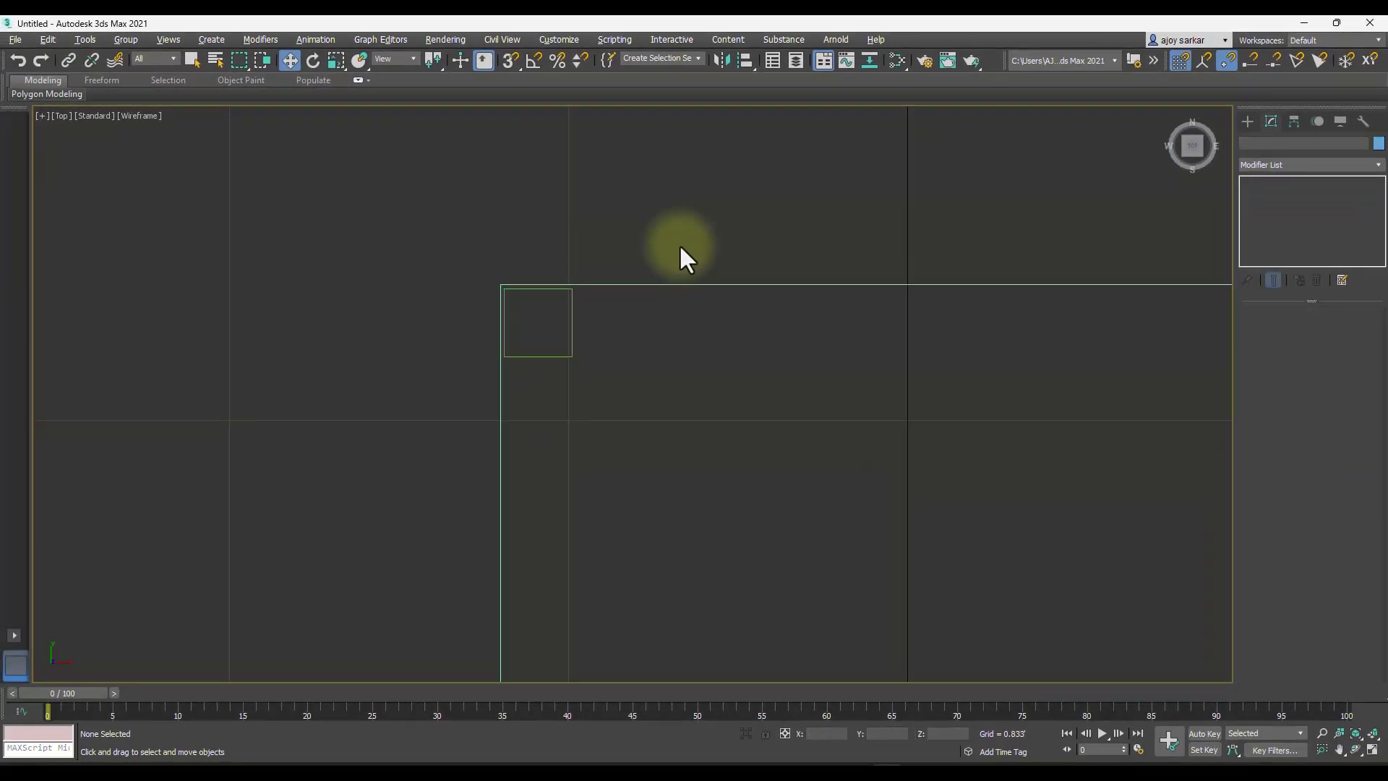
pyautogui.hotkey('alt', 'w')
pyautogui.click(707, 427)
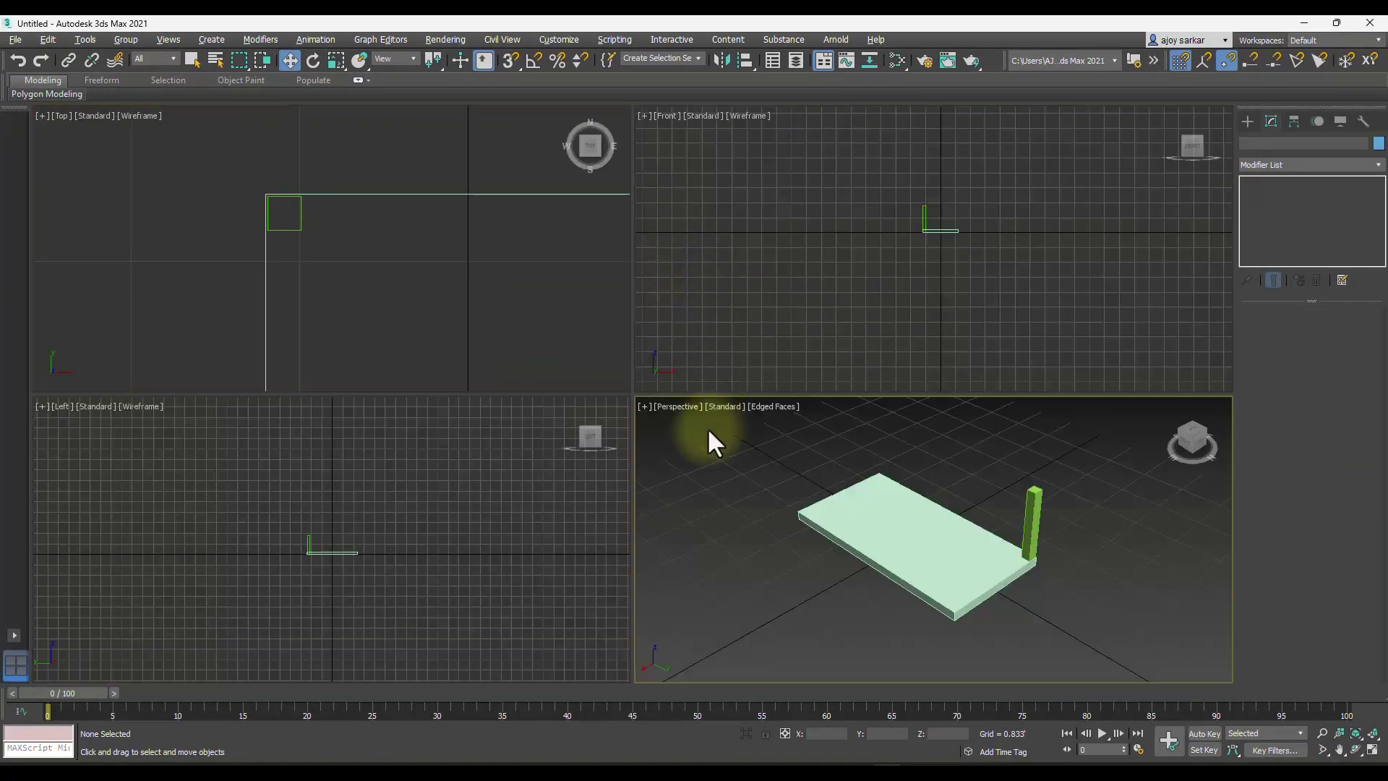
pyautogui.hotkey('alt', 'w')
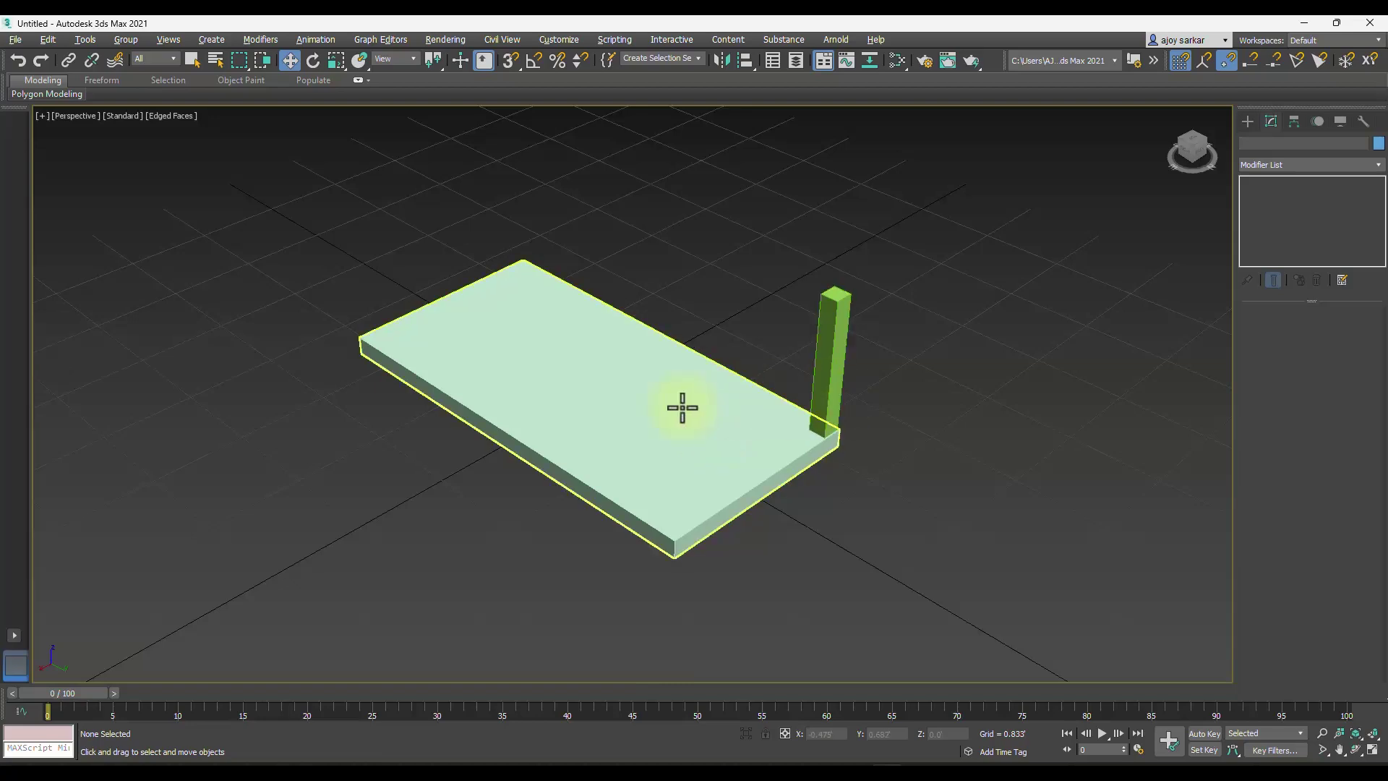
pyautogui.moveTo(731, 366)
pyautogui.keyDown('alt'); pyautogui.mouseDown(button='middle')
pyautogui.moveTo(735, 395)
pyautogui.moveTo(730, 357)
pyautogui.moveTo(701, 345)
pyautogui.moveTo(727, 229)
pyautogui.moveTo(723, 359)
pyautogui.mouseUp(button='middle'); pyautogui.keyUp('alt')
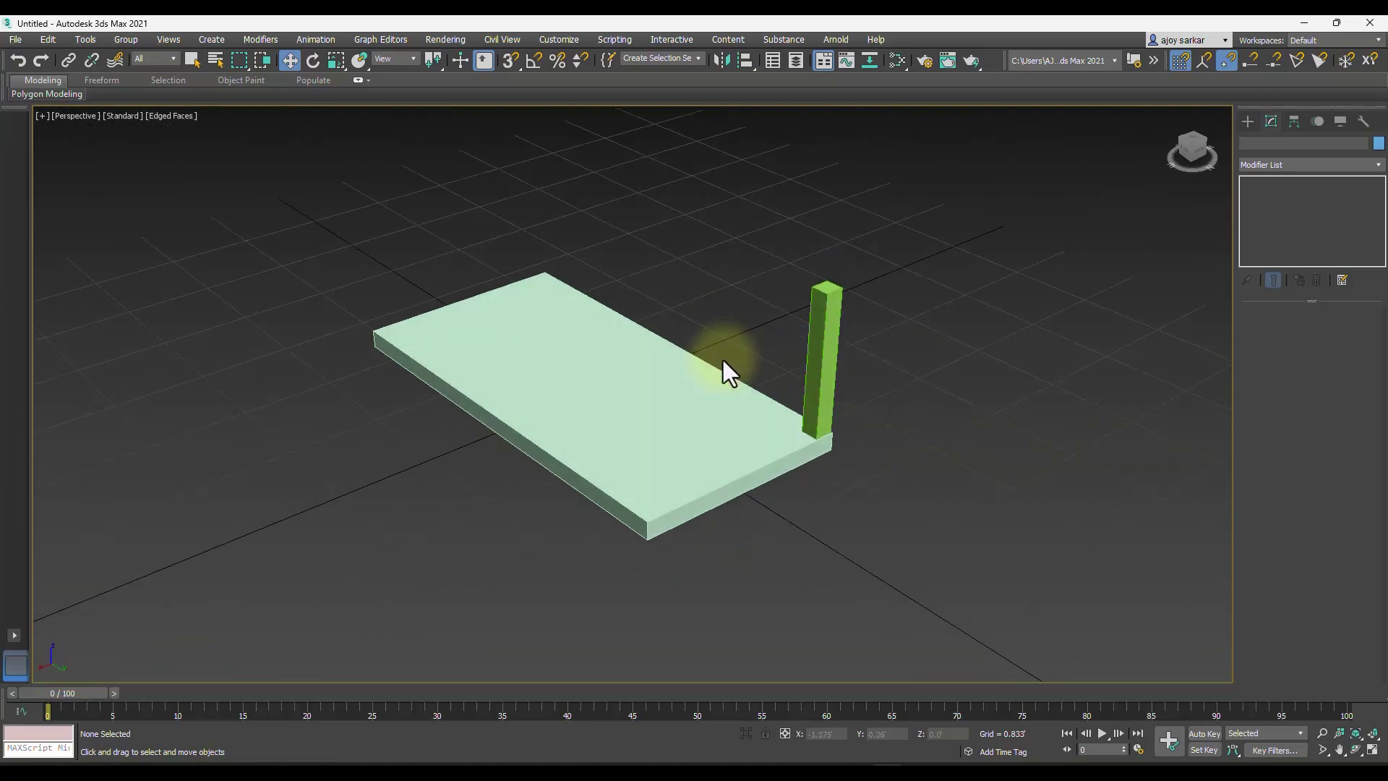
pyautogui.hotkey('alt', 'w')
pyautogui.click(656, 125)
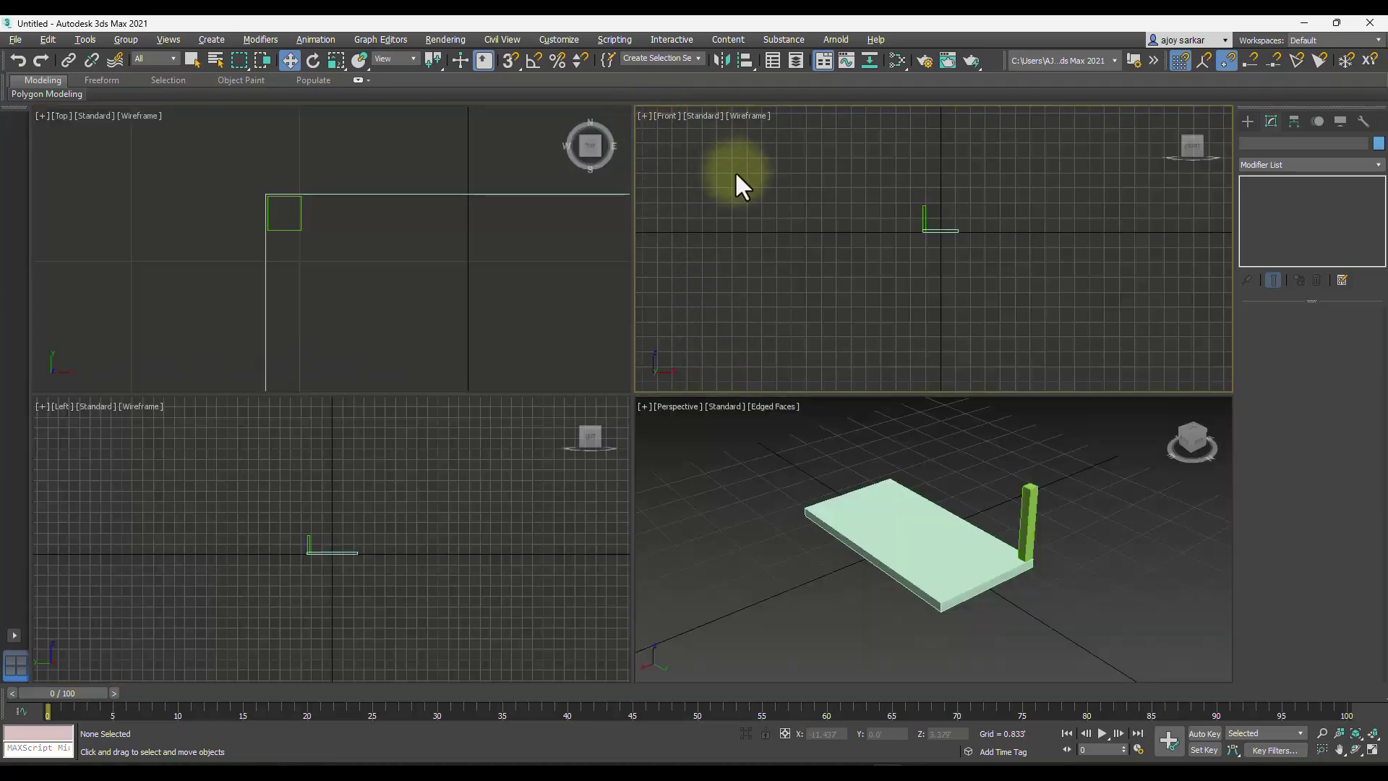
pyautogui.hotkey('alt', 'w')
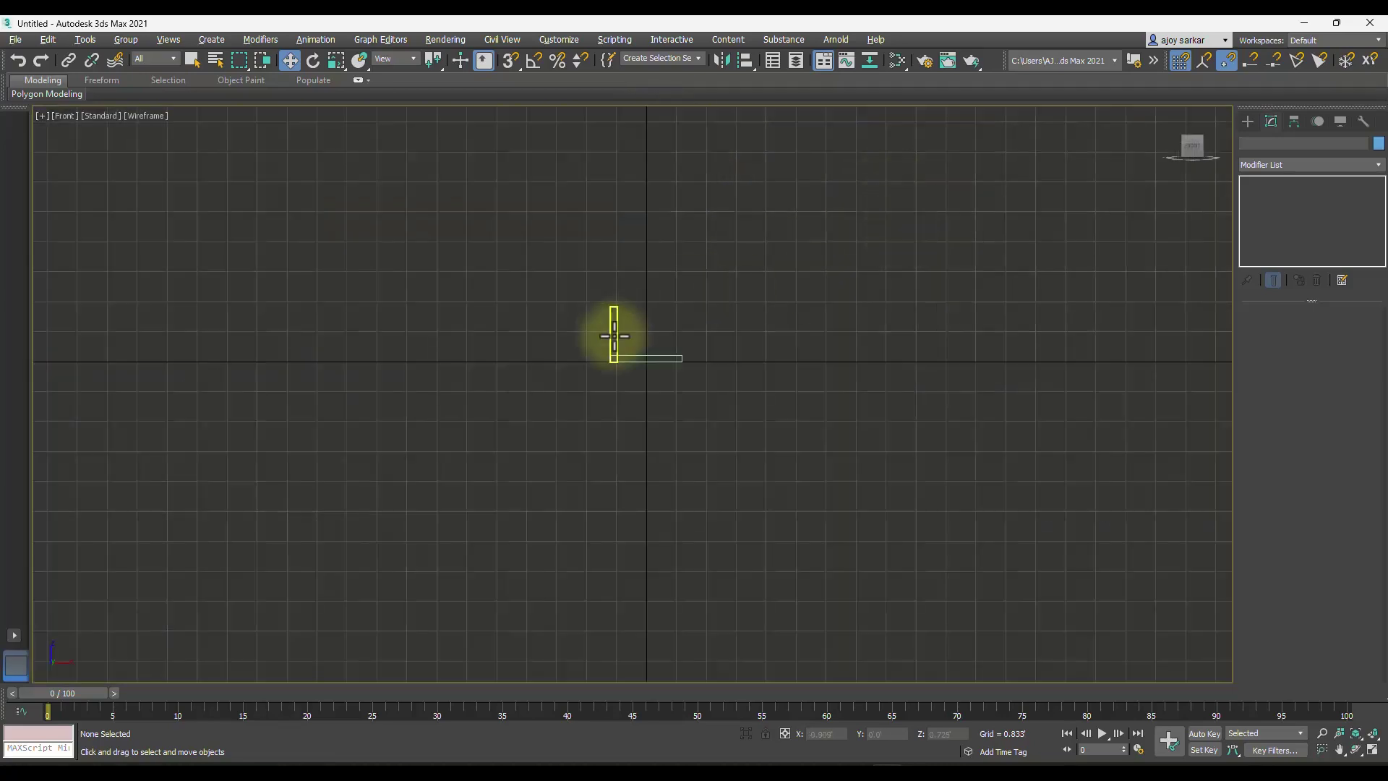
pyautogui.scroll(5, 613, 325)
pyautogui.click(626, 318)
pyautogui.moveTo(616, 378); pyautogui.dragTo(576, 363)
pyautogui.scroll(5, 636, 398)
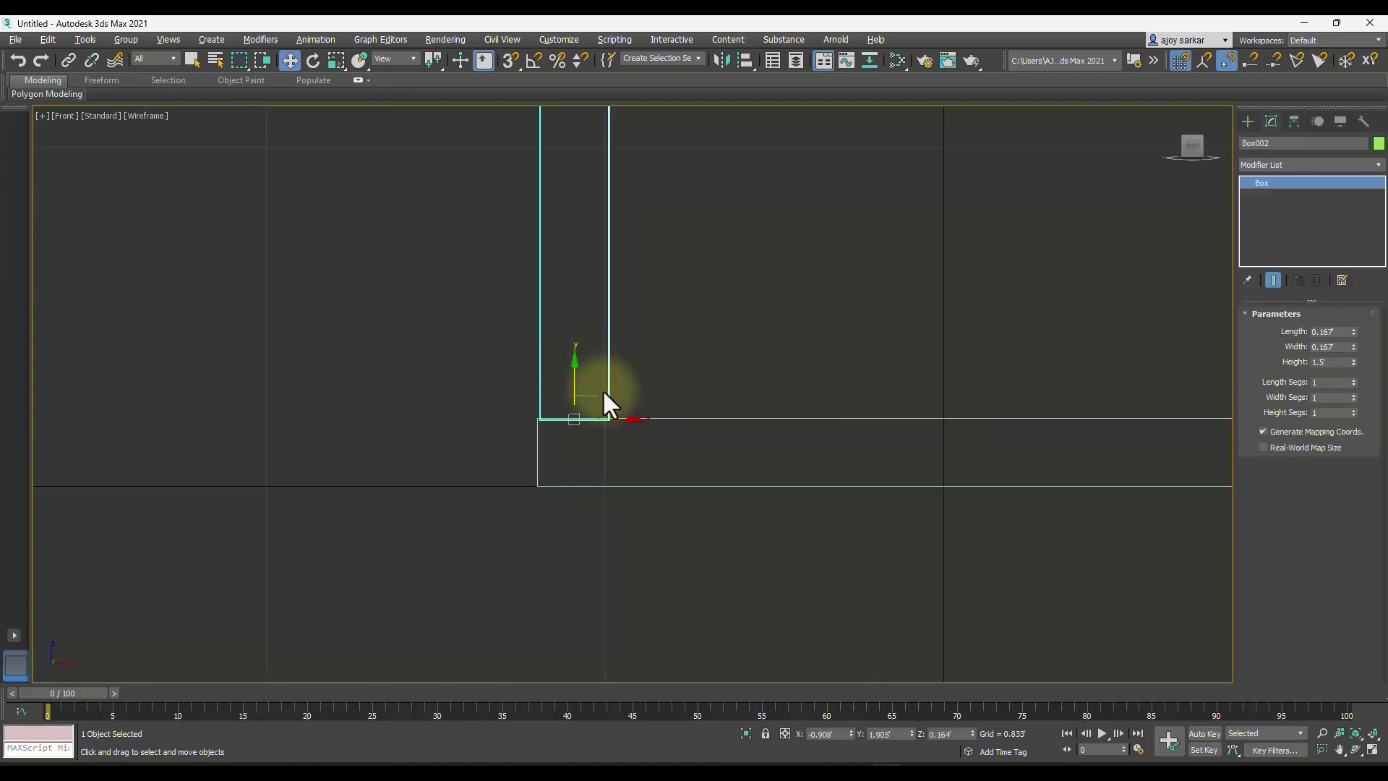
# - Align the leg's outer side with the slab's left edge and fine-tune its base height against the slab's top face
pyautogui.scroll(7, 607, 403)
pyautogui.moveTo(477, 473)
pyautogui.mouseDown()
pyautogui.moveTo(486, 443)
pyautogui.moveTo(558, 496)
pyautogui.moveTo(532, 496)
pyautogui.moveTo(500, 466)
pyautogui.mouseUp()
pyautogui.scroll(4, 474, 471)
pyautogui.scroll(2, 542, 506)
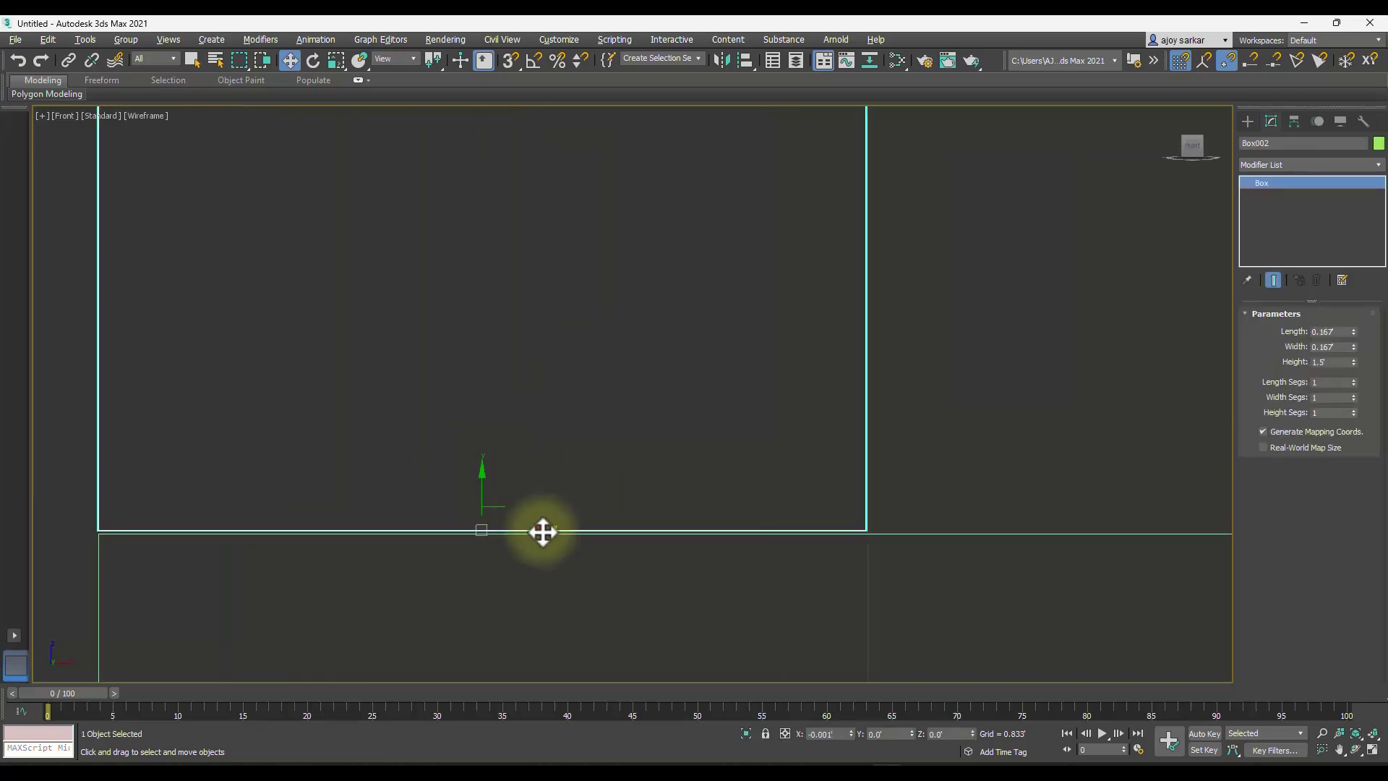
pyautogui.click(1053, 458)
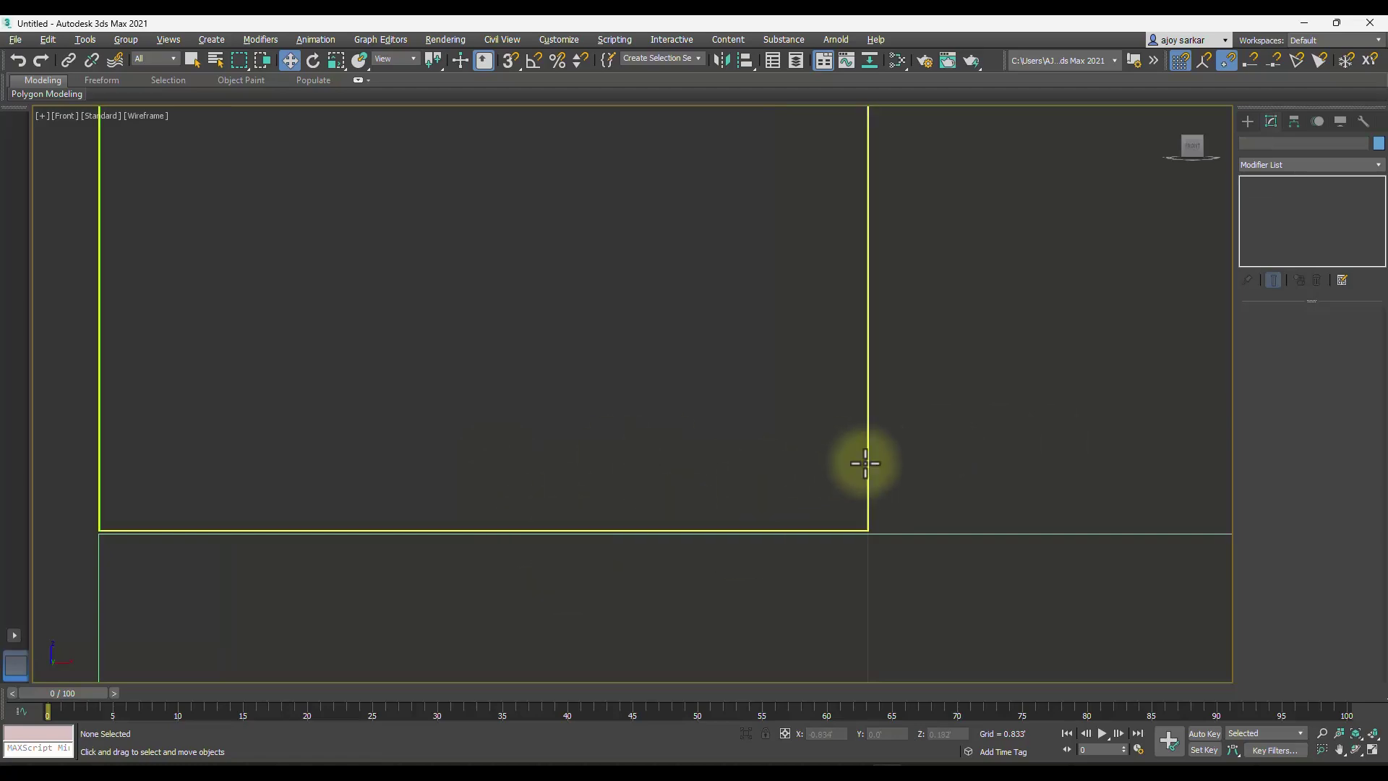
pyautogui.click(864, 461)
pyautogui.moveTo(486, 483); pyautogui.dragTo(484, 478)
pyautogui.click(805, 449)
pyautogui.scroll(-5, 1190, 419)
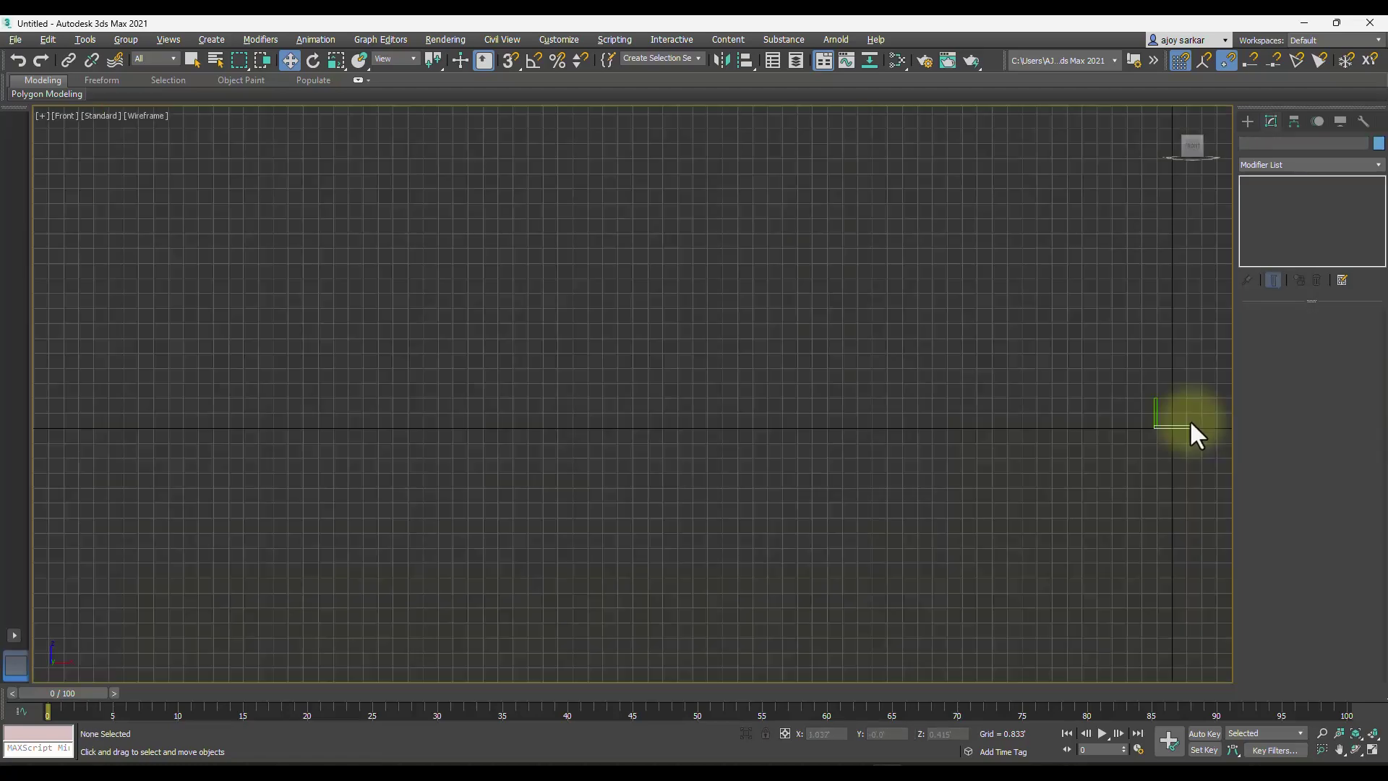
# - In the maximized Top view, nudge the leg along Y until it meets the slab's upper edge
pyautogui.hotkey('alt', 'w')
pyautogui.scroll(5, 1214, 278)
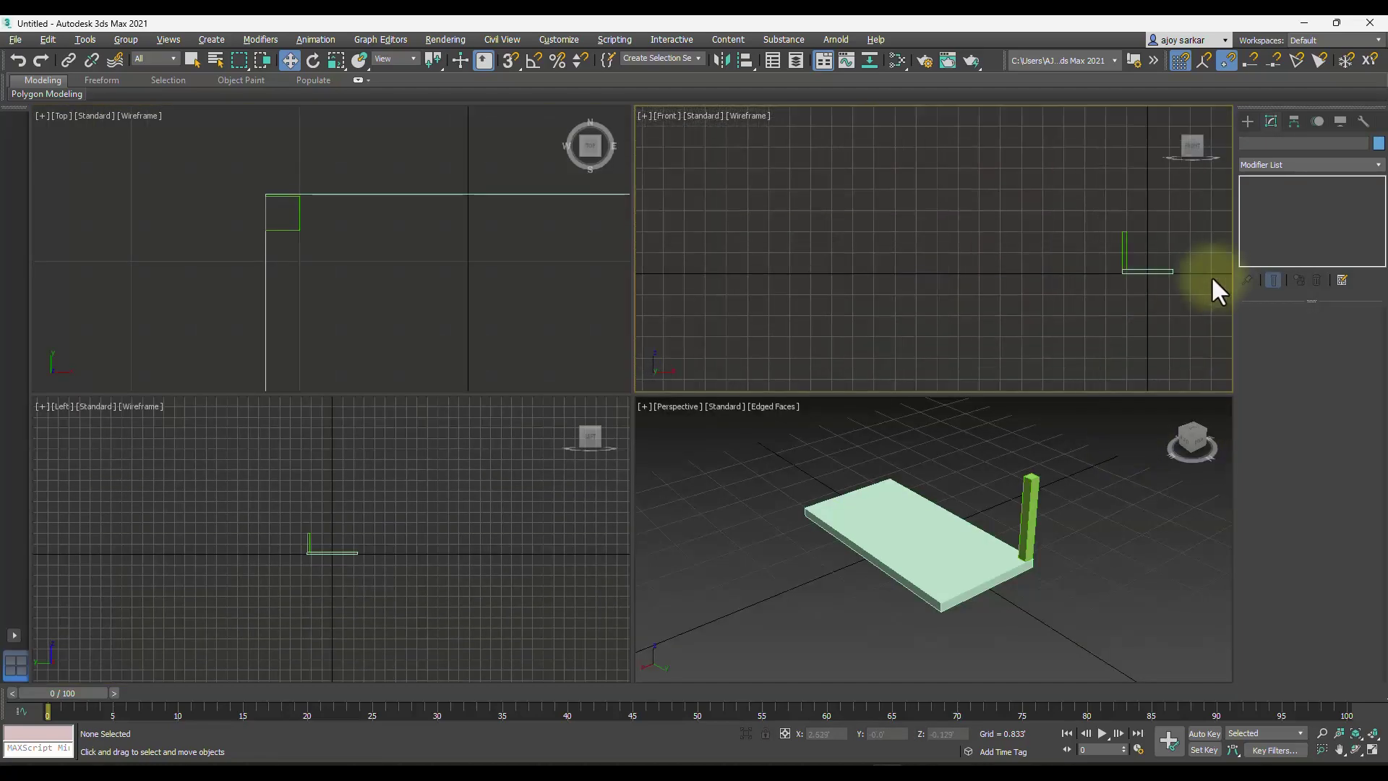
pyautogui.click(491, 252)
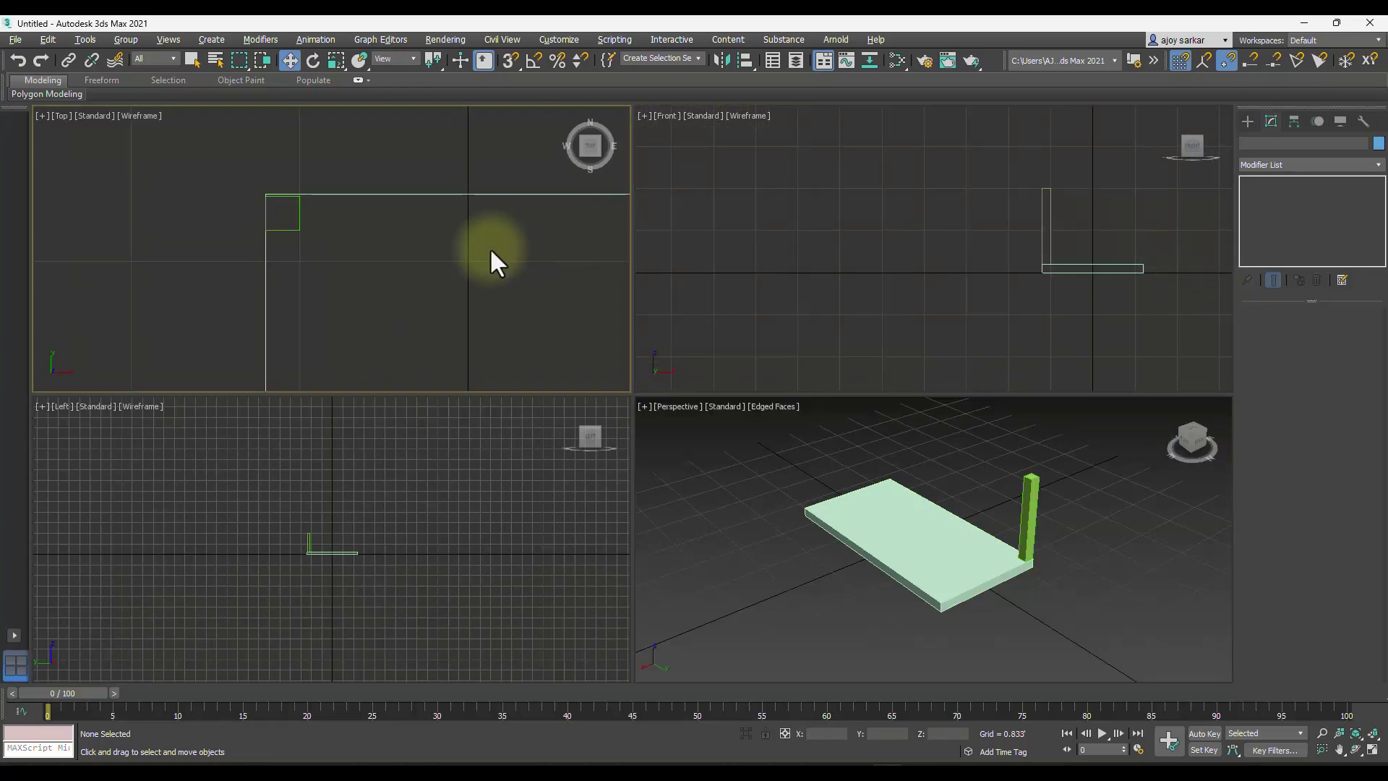
pyautogui.hotkey('alt', 'w')
pyautogui.scroll(-4, 597, 339)
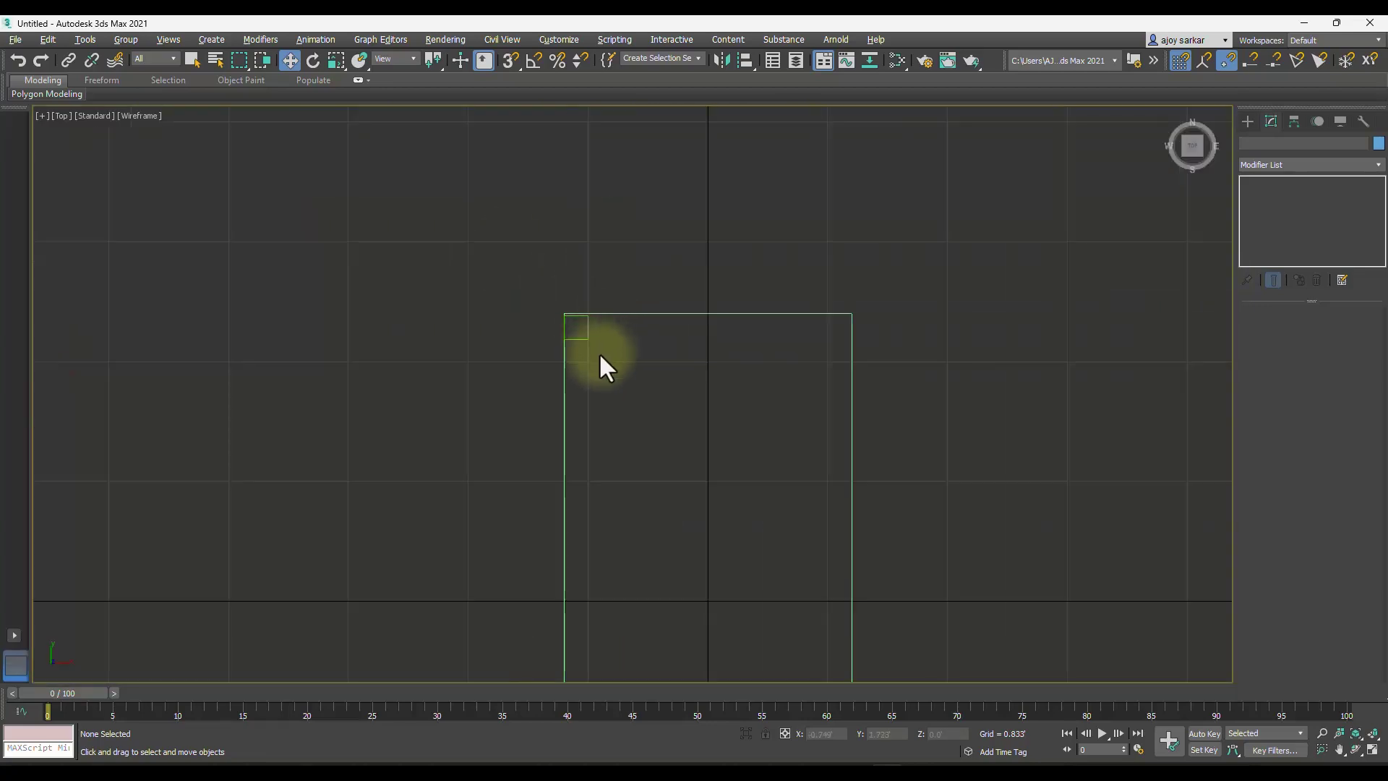
pyautogui.scroll(6, 589, 347)
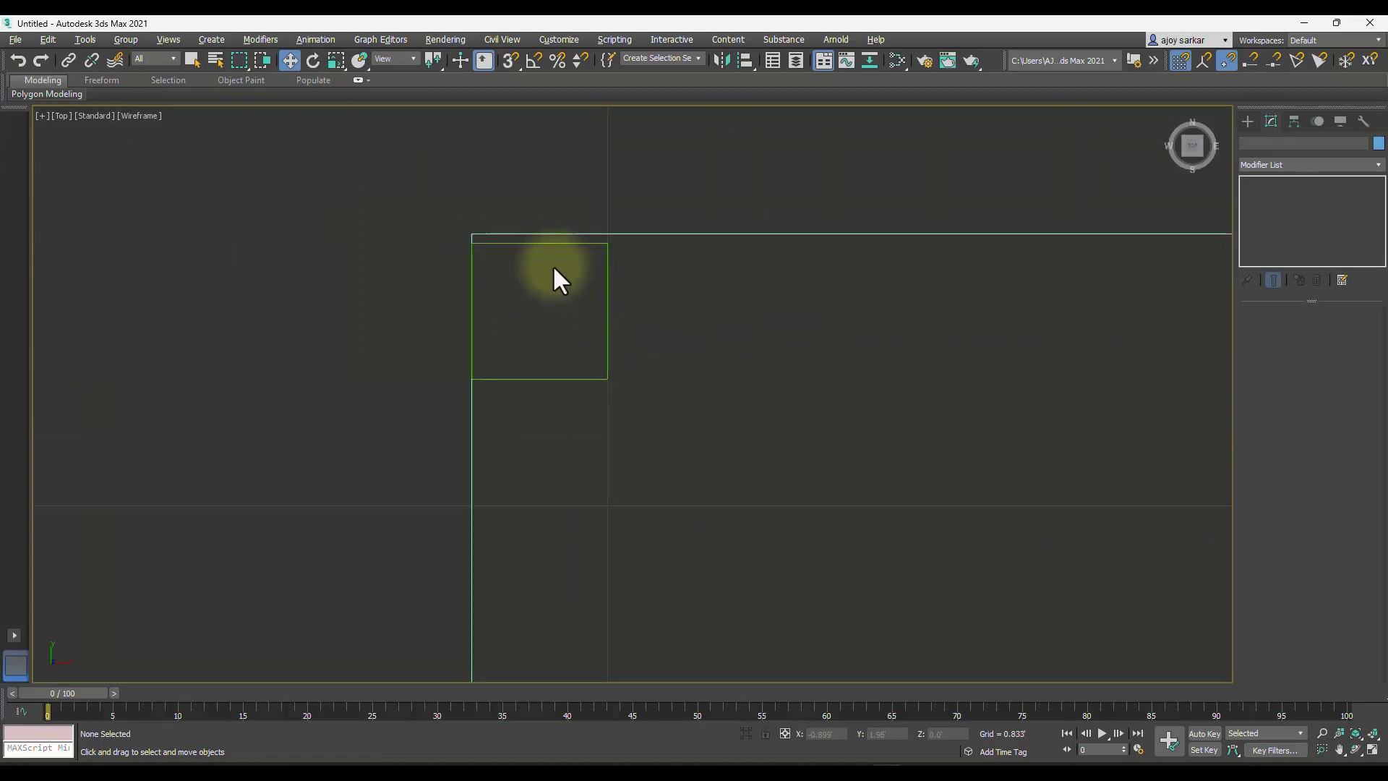
pyautogui.click(542, 243)
pyautogui.moveTo(542, 262); pyautogui.dragTo(542, 250)
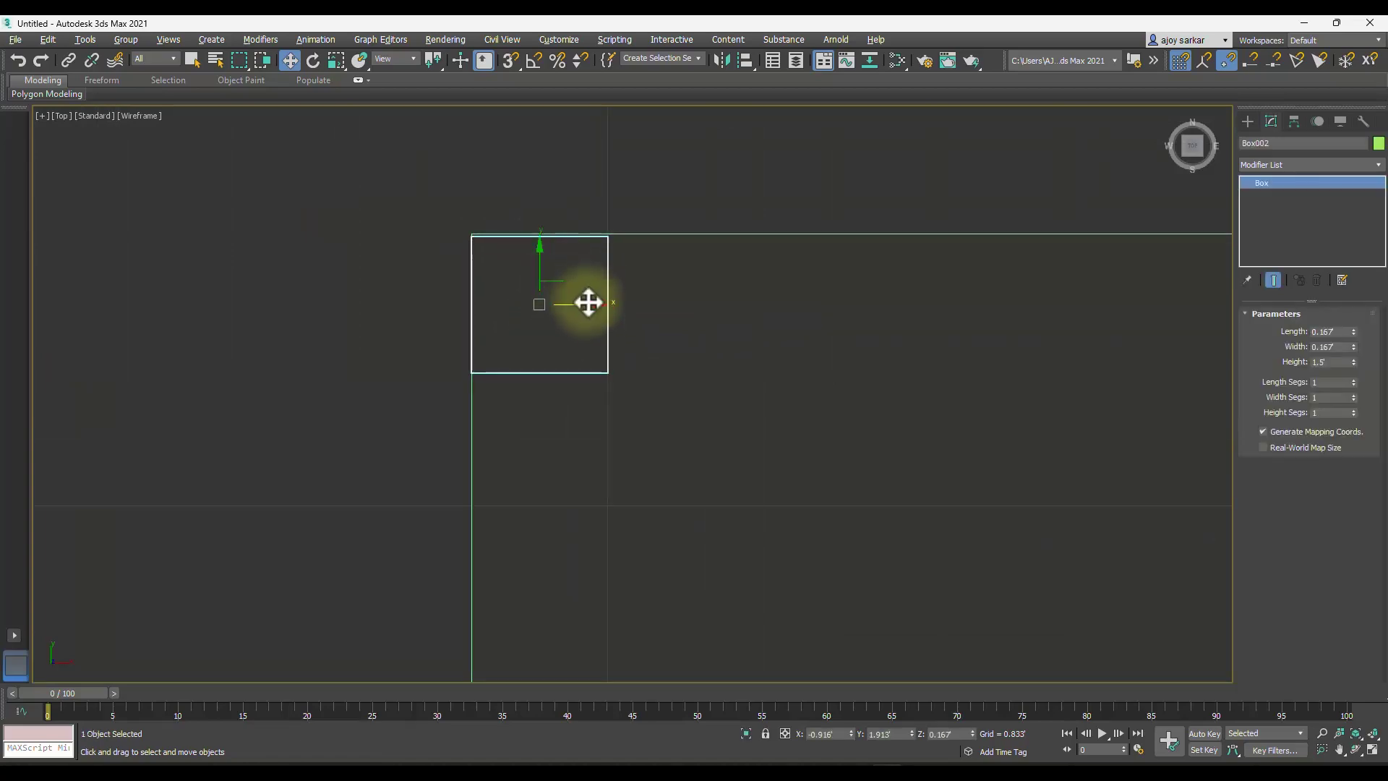
pyautogui.scroll(5, 550, 297)
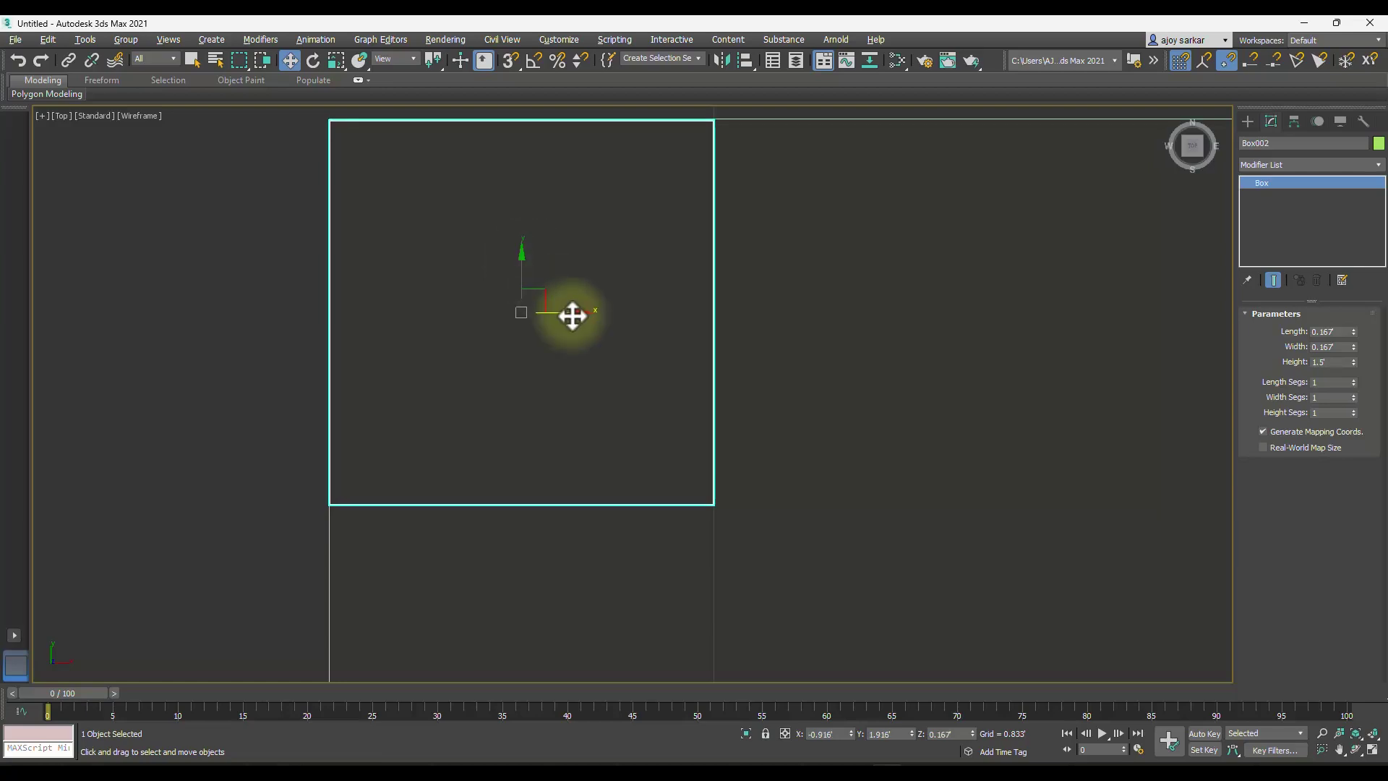
pyautogui.click(768, 173)
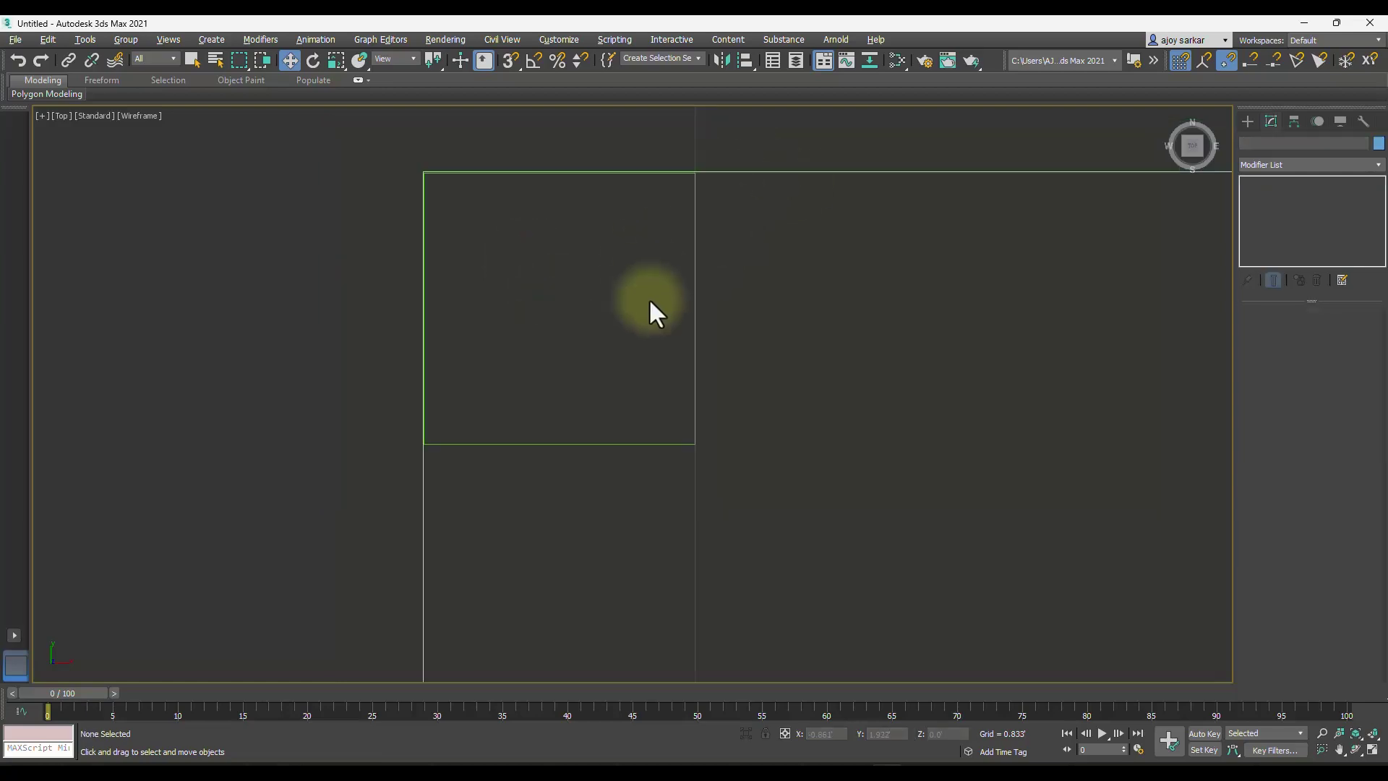
# - Clone the leg along X to the slab's upper-right corner as a single Copy
pyautogui.scroll(-4, 713, 317)
pyautogui.scroll(-4, 714, 317)
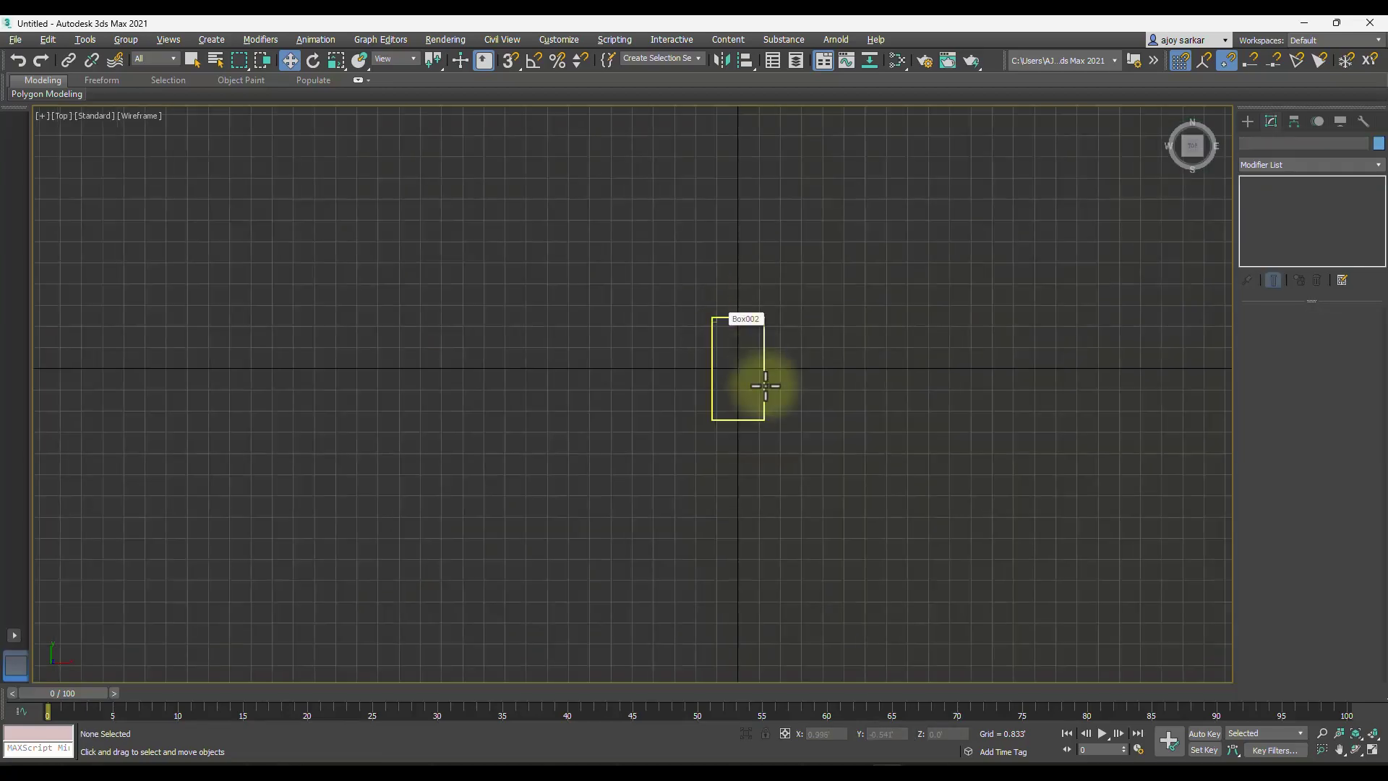
pyautogui.scroll(3, 777, 412)
pyautogui.scroll(2, 679, 235)
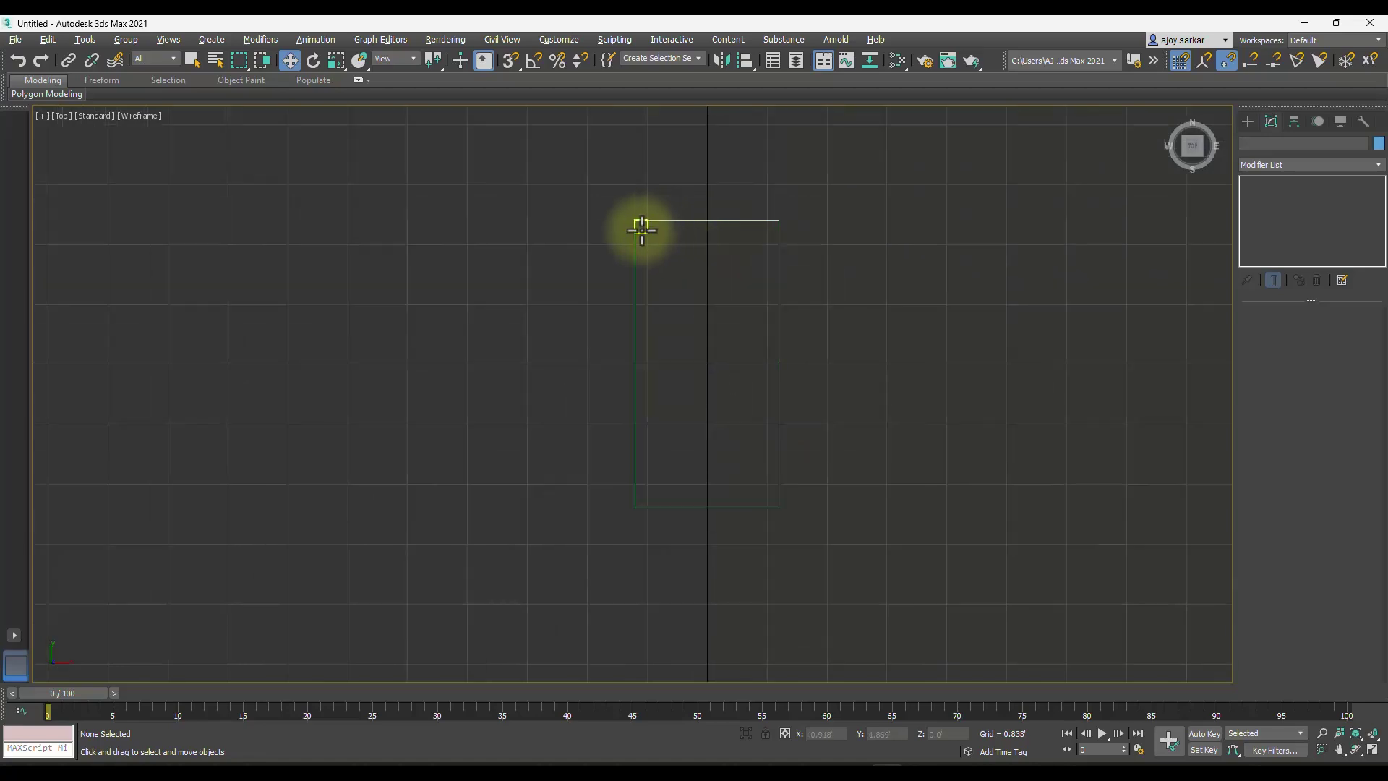
pyautogui.scroll(2, 664, 242)
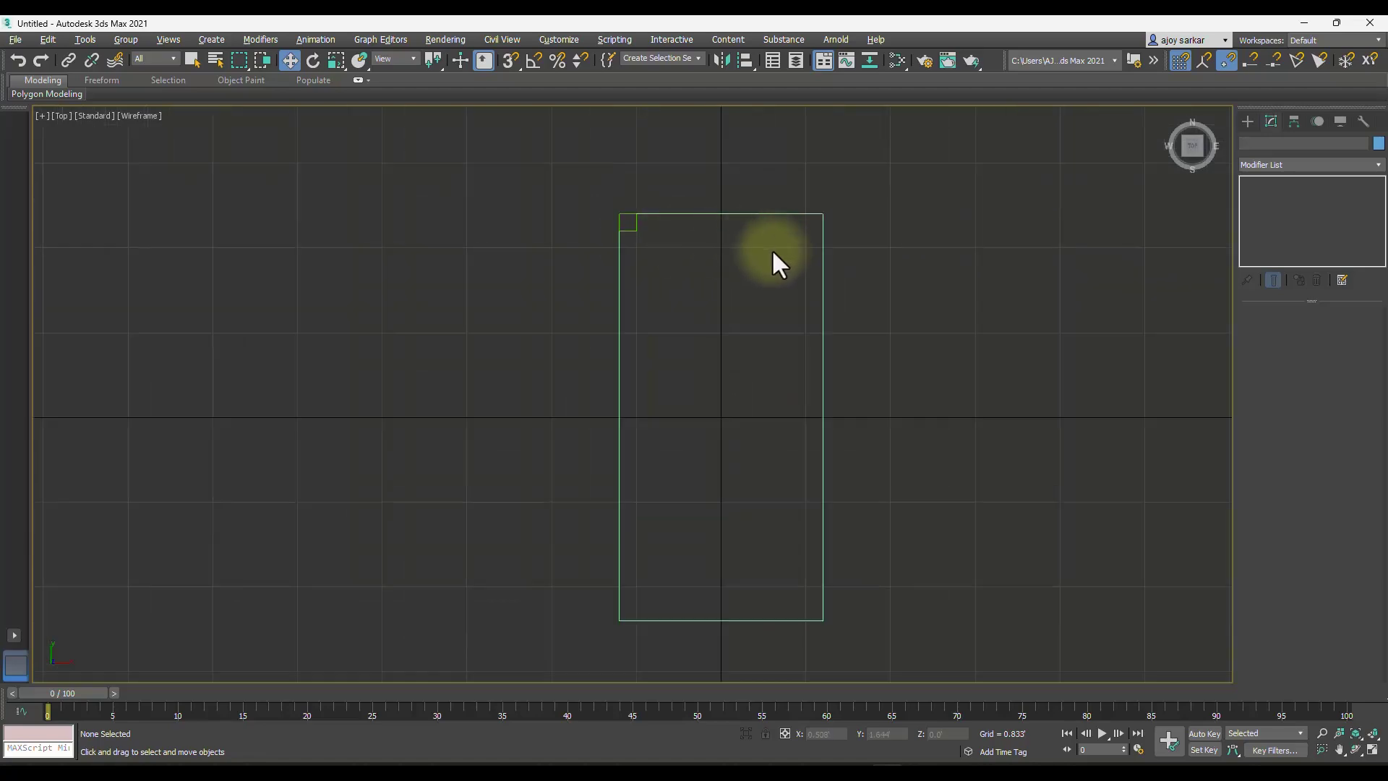
pyautogui.click(635, 226)
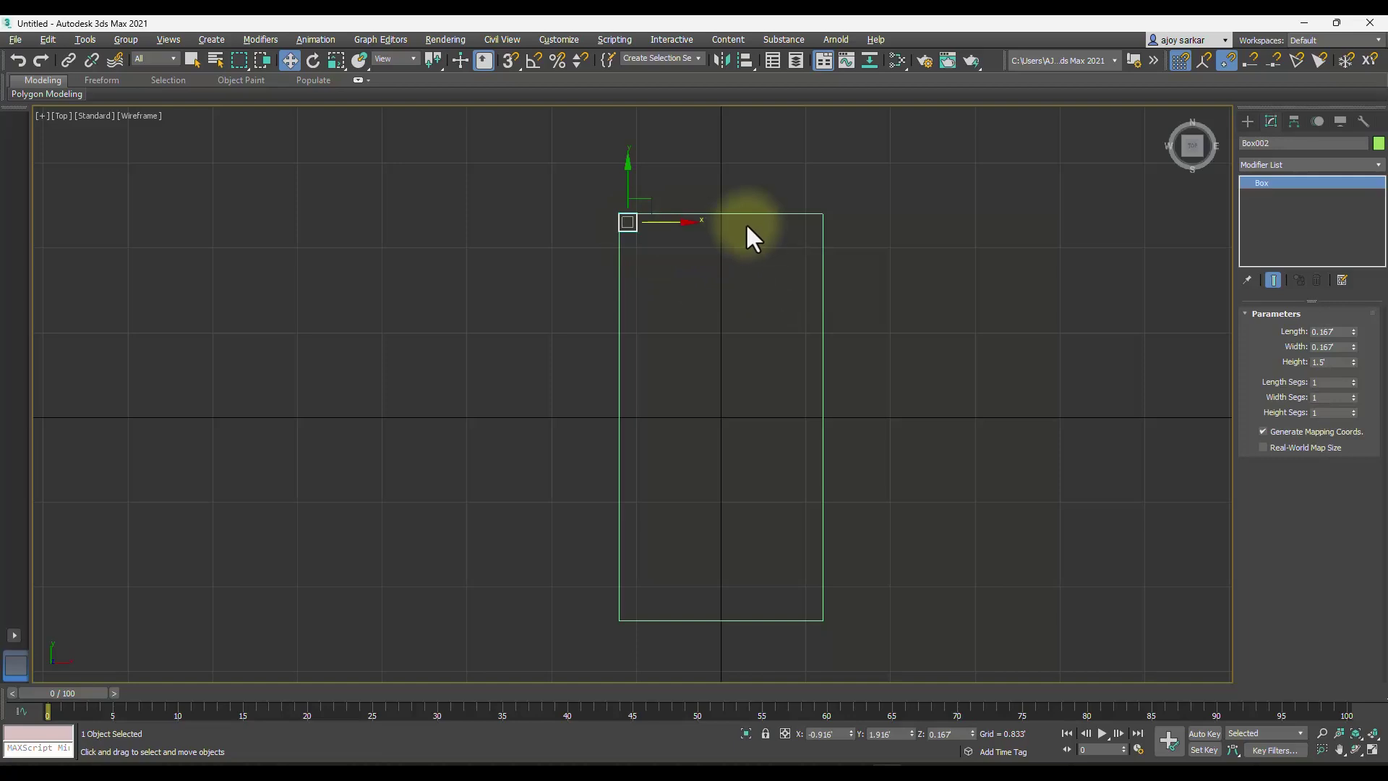
pyautogui.scroll(2, 715, 224)
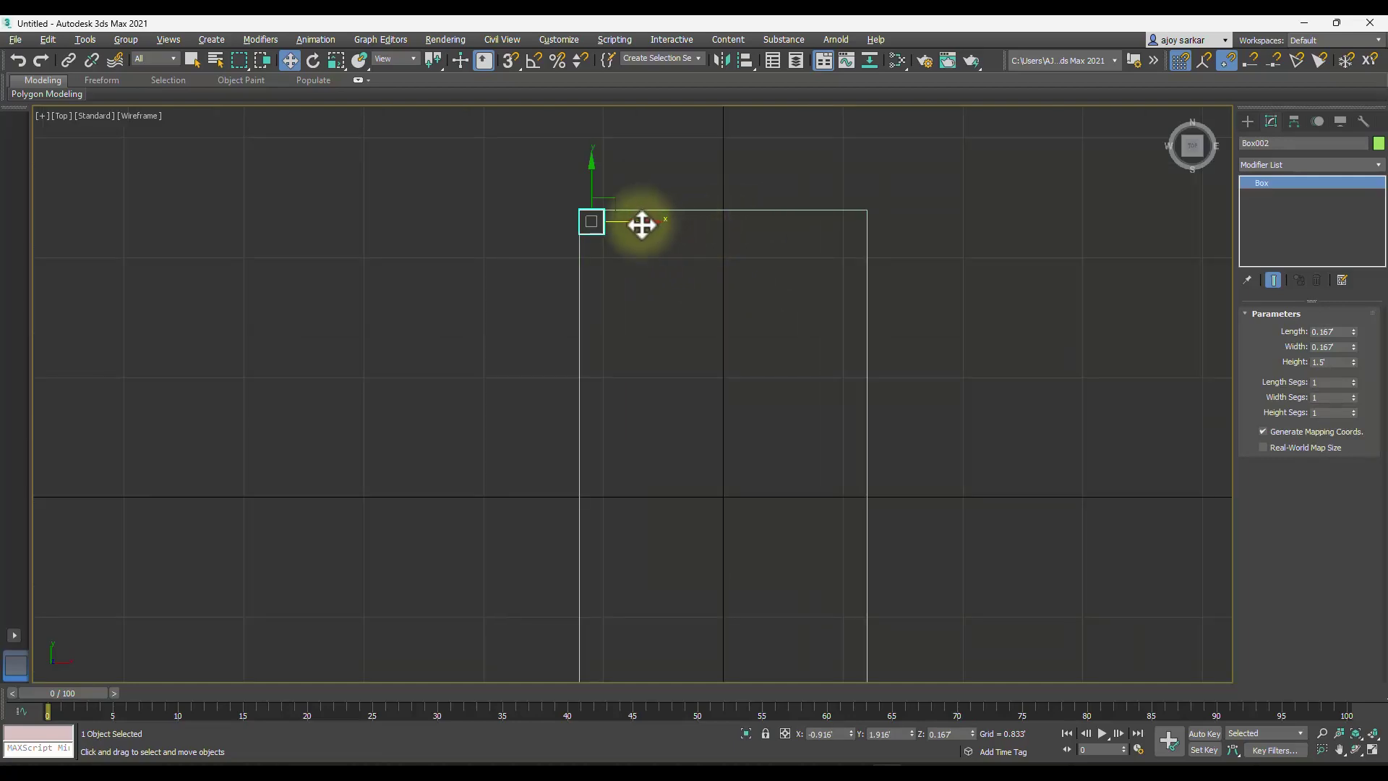
pyautogui.keyDown('shift'); pyautogui.moveTo(642, 224); pyautogui.dragTo(904, 225); pyautogui.keyUp('shift')
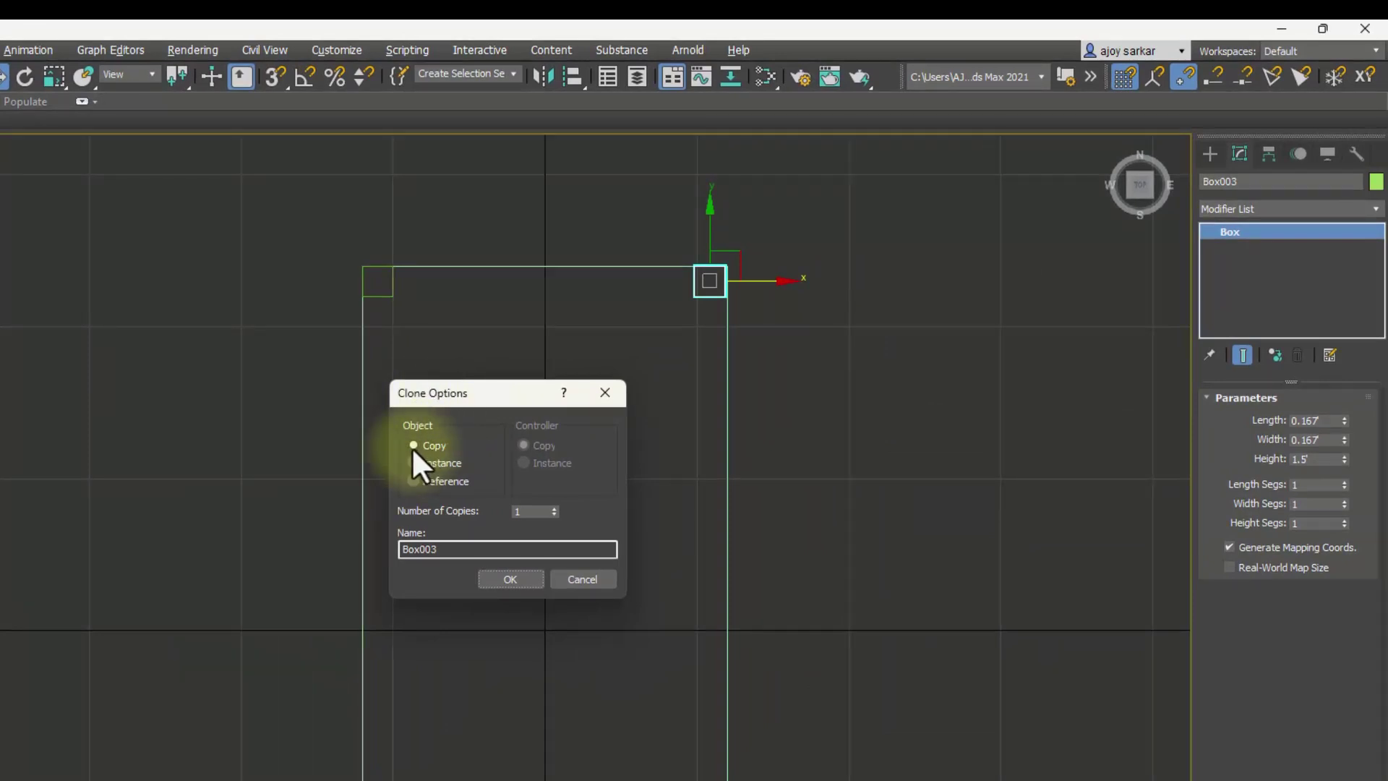
pyautogui.click(510, 579)
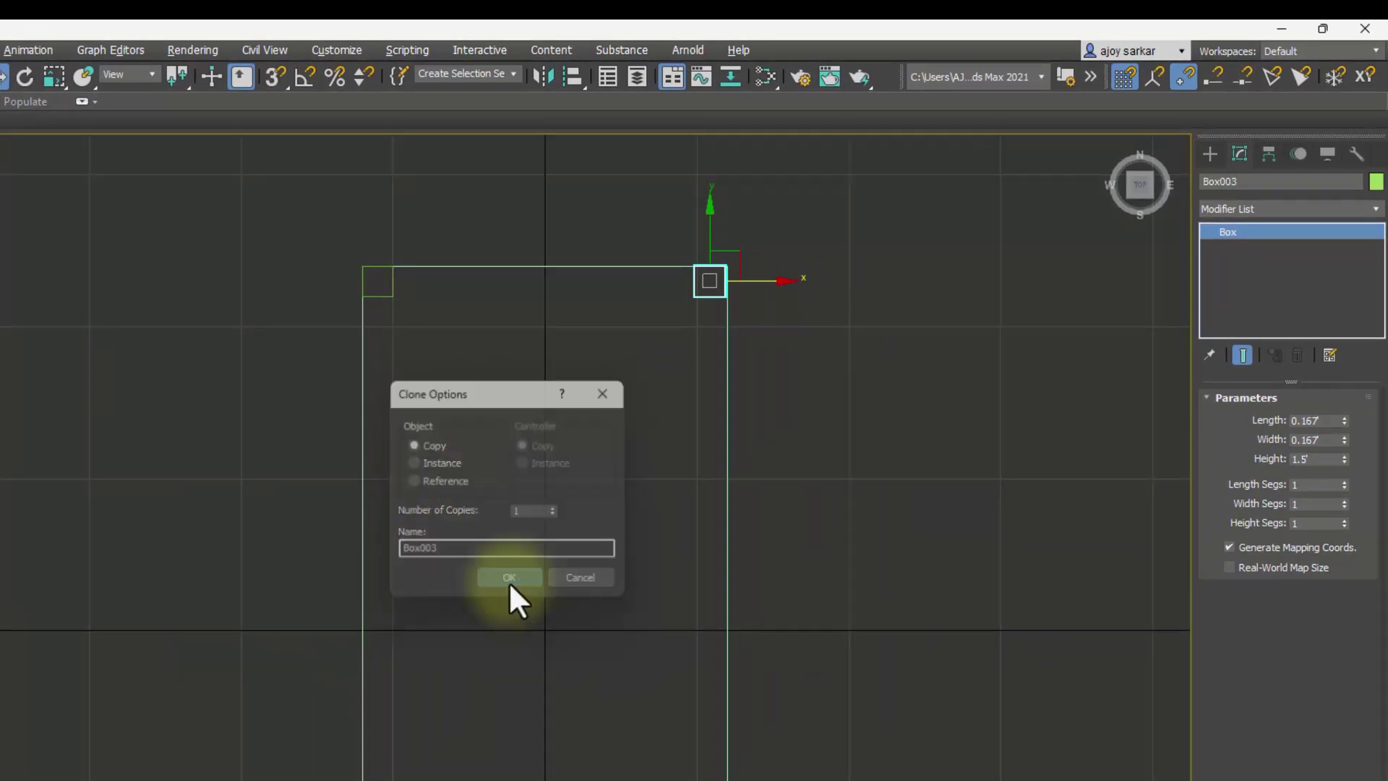
# - Nudge the copied leg slightly down along Y and outward along X toward the slab's right edge
pyautogui.scroll(4, 743, 254)
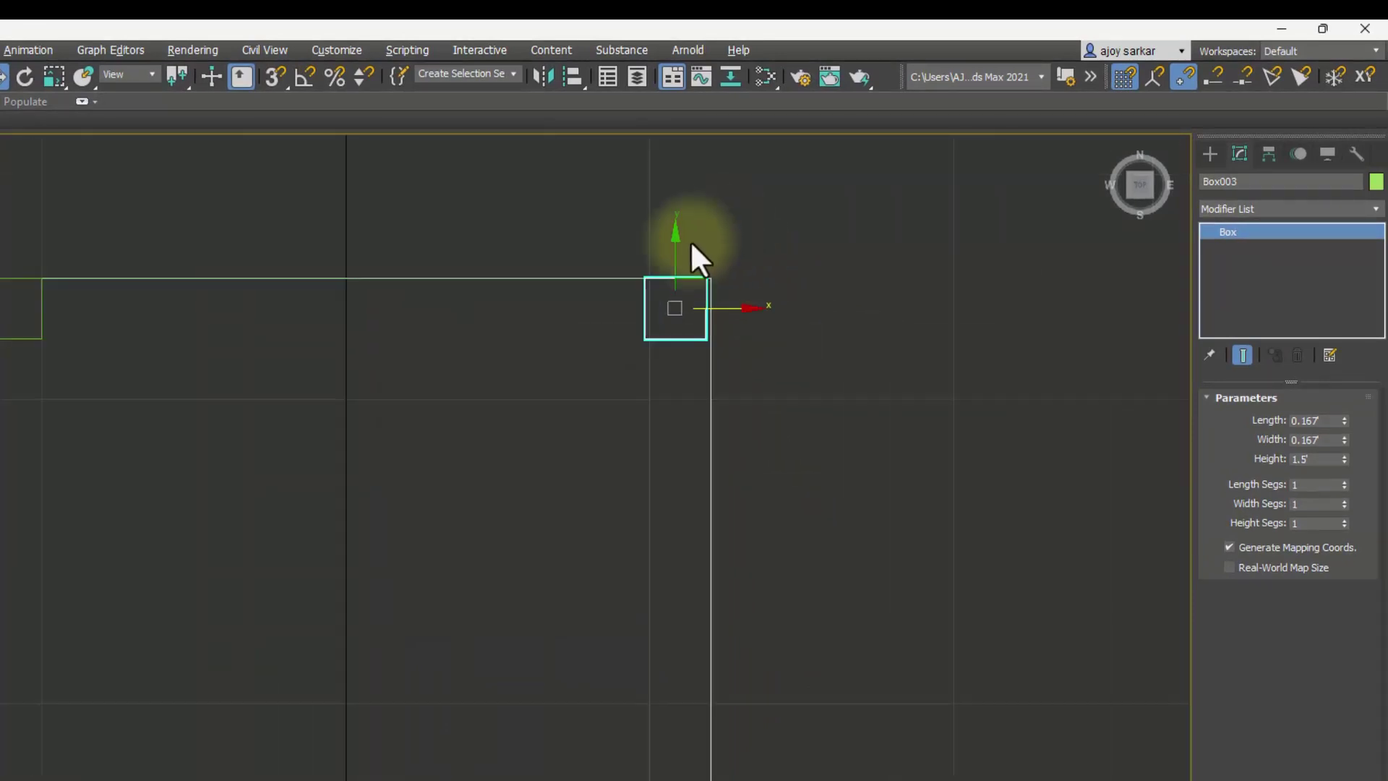
pyautogui.scroll(4, 676, 262)
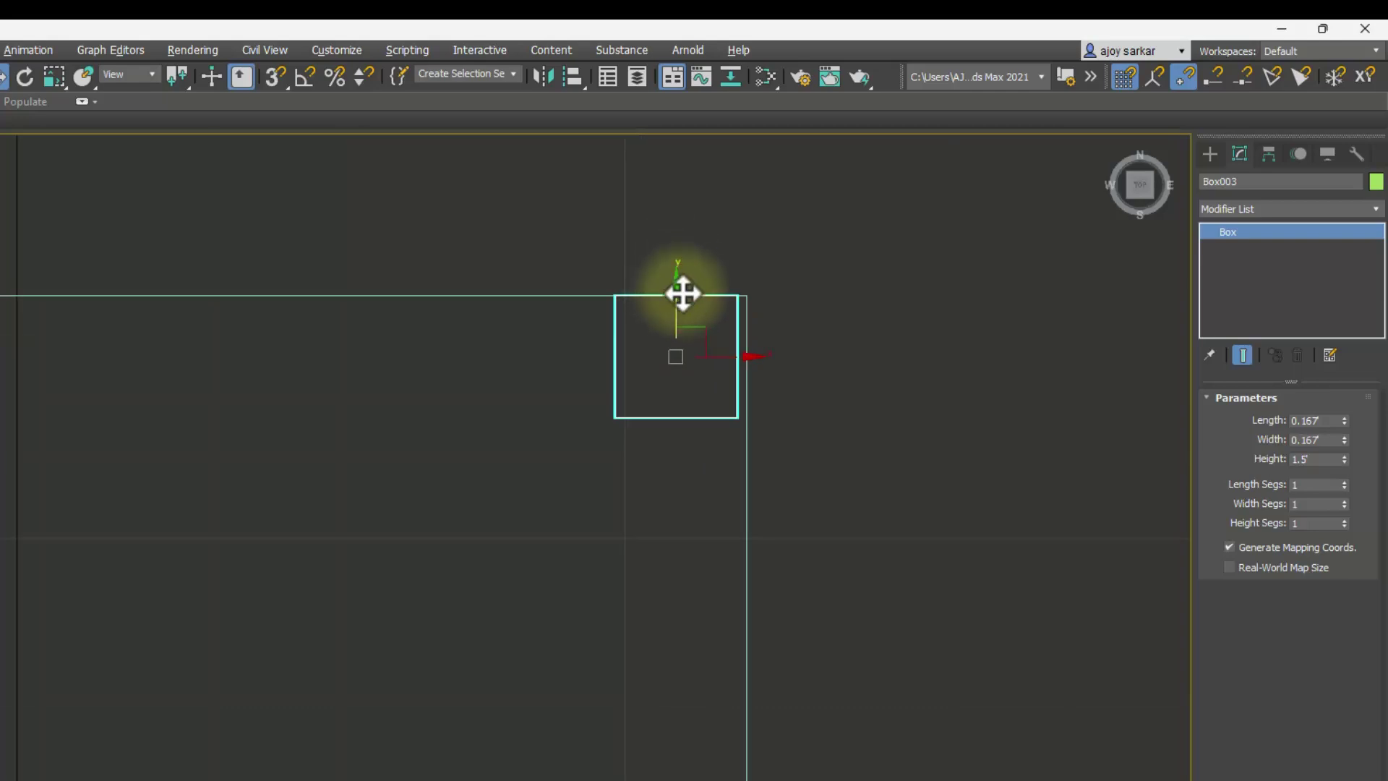
pyautogui.moveTo(676, 289); pyautogui.dragTo(676, 294)
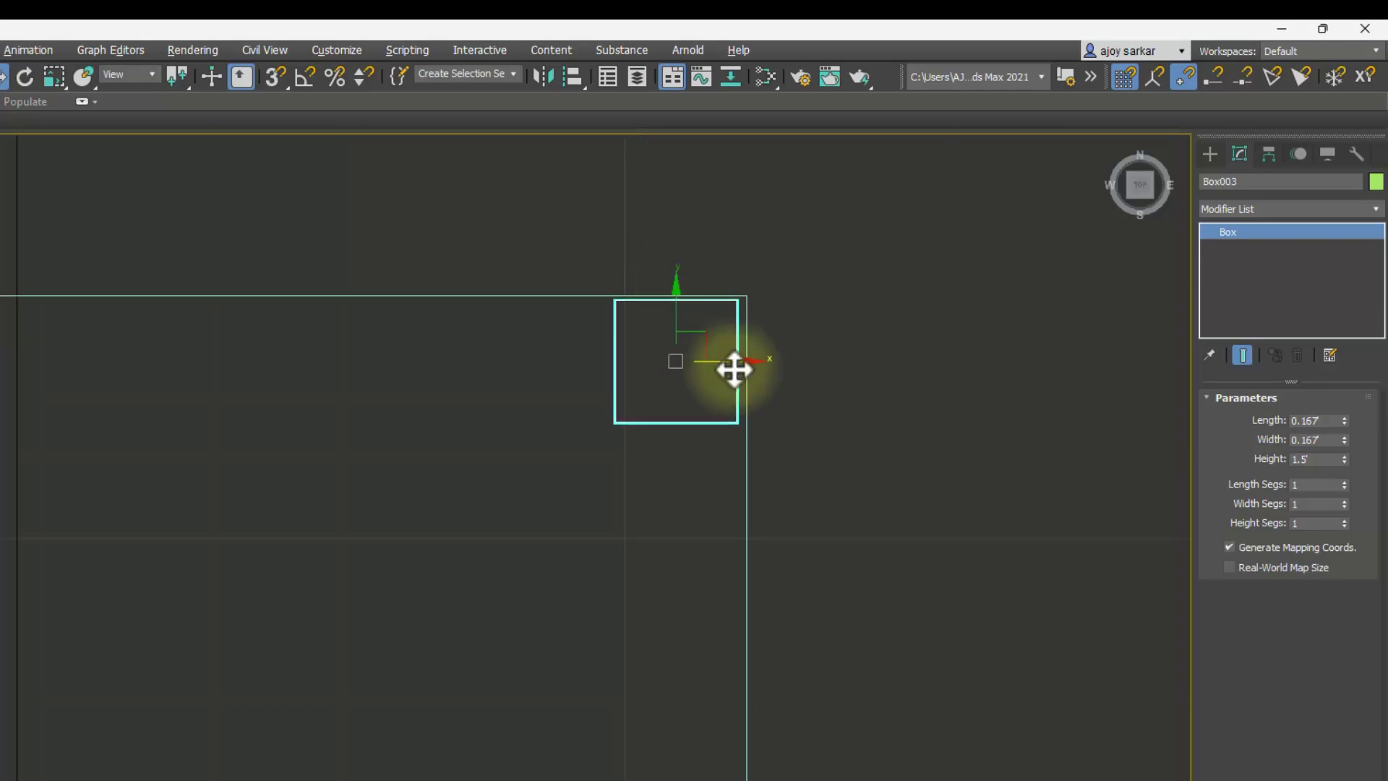
pyautogui.moveTo(748, 364); pyautogui.dragTo(754, 363)
pyautogui.click(774, 310)
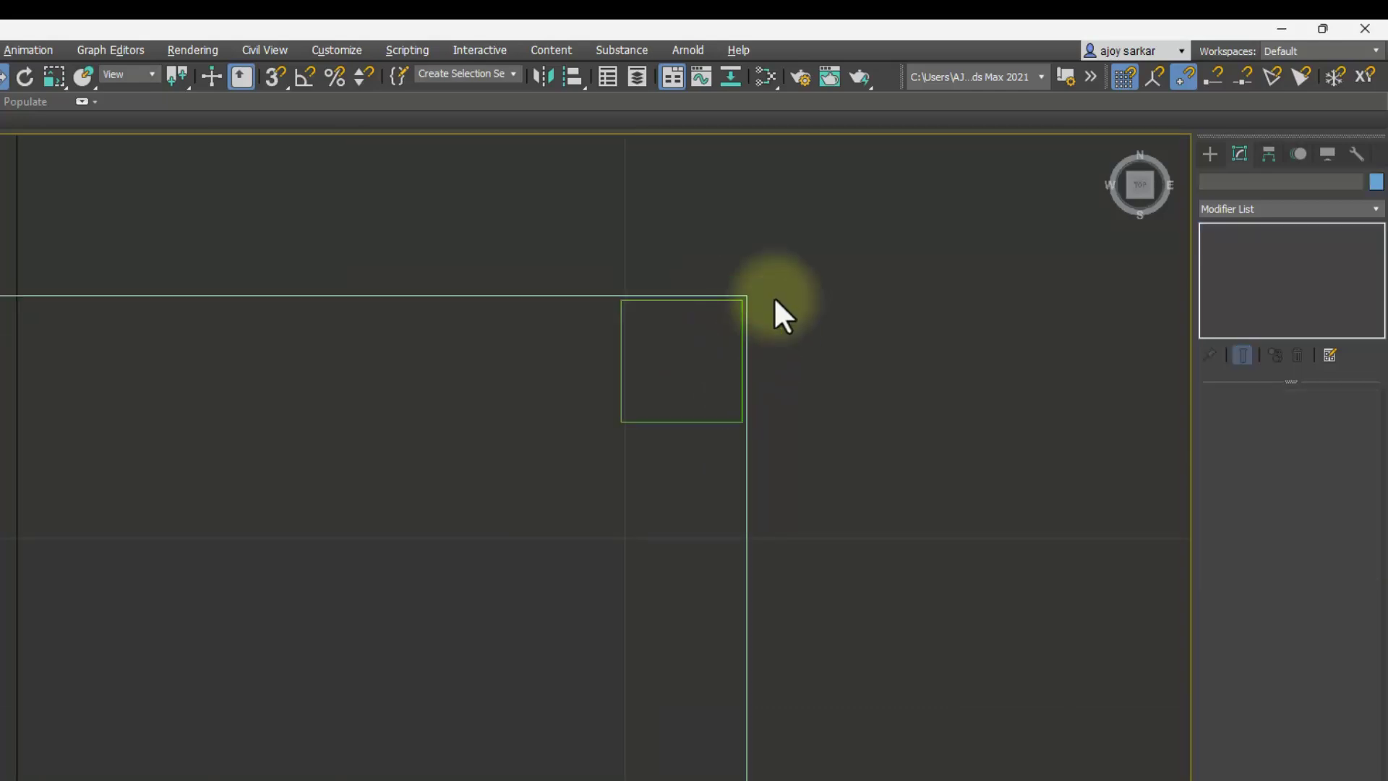
# - Fine-tune the copied leg along Y and X until it sits tightly inside the slab's upper-right corner
pyautogui.scroll(4, 771, 312)
pyautogui.click(666, 287)
pyautogui.moveTo(605, 319); pyautogui.dragTo(604, 314)
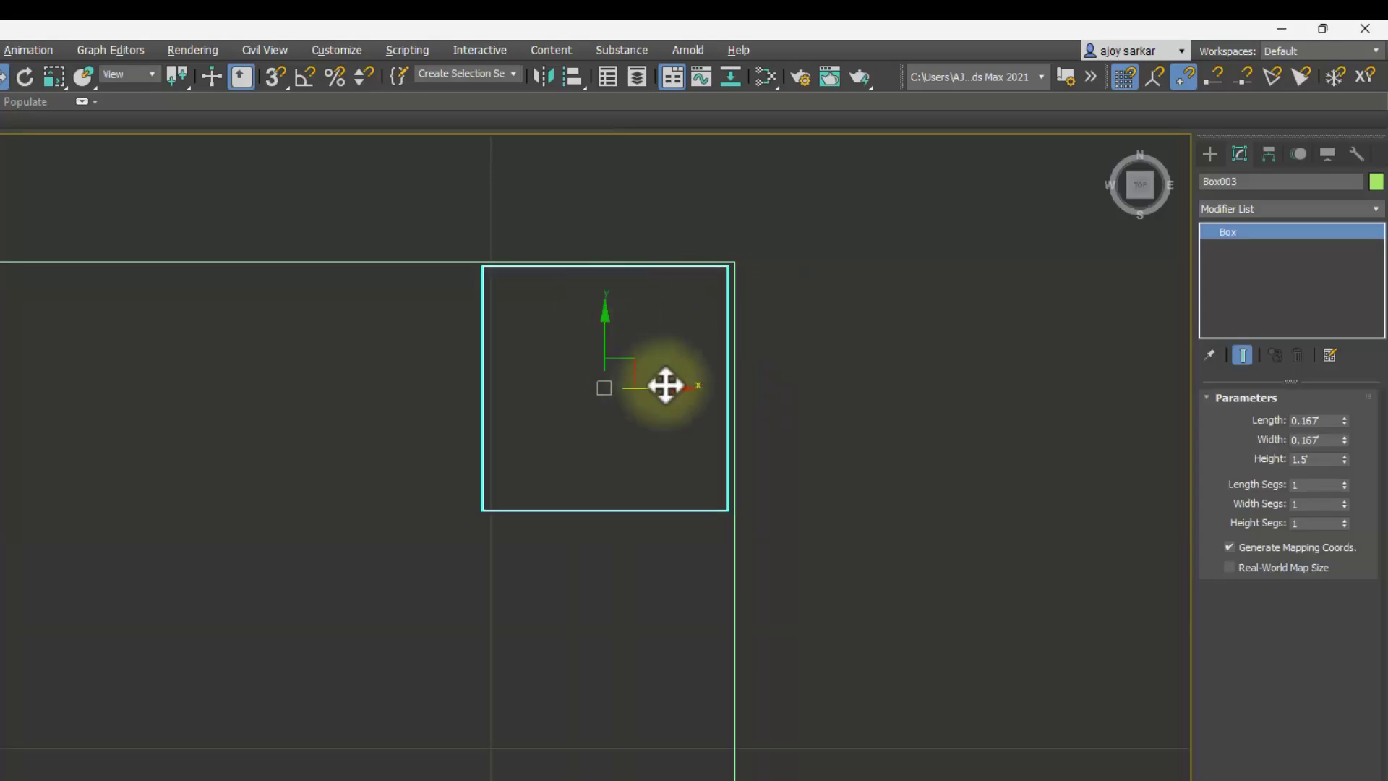
pyautogui.moveTo(663, 384); pyautogui.dragTo(671, 386)
pyautogui.scroll(4, 777, 325)
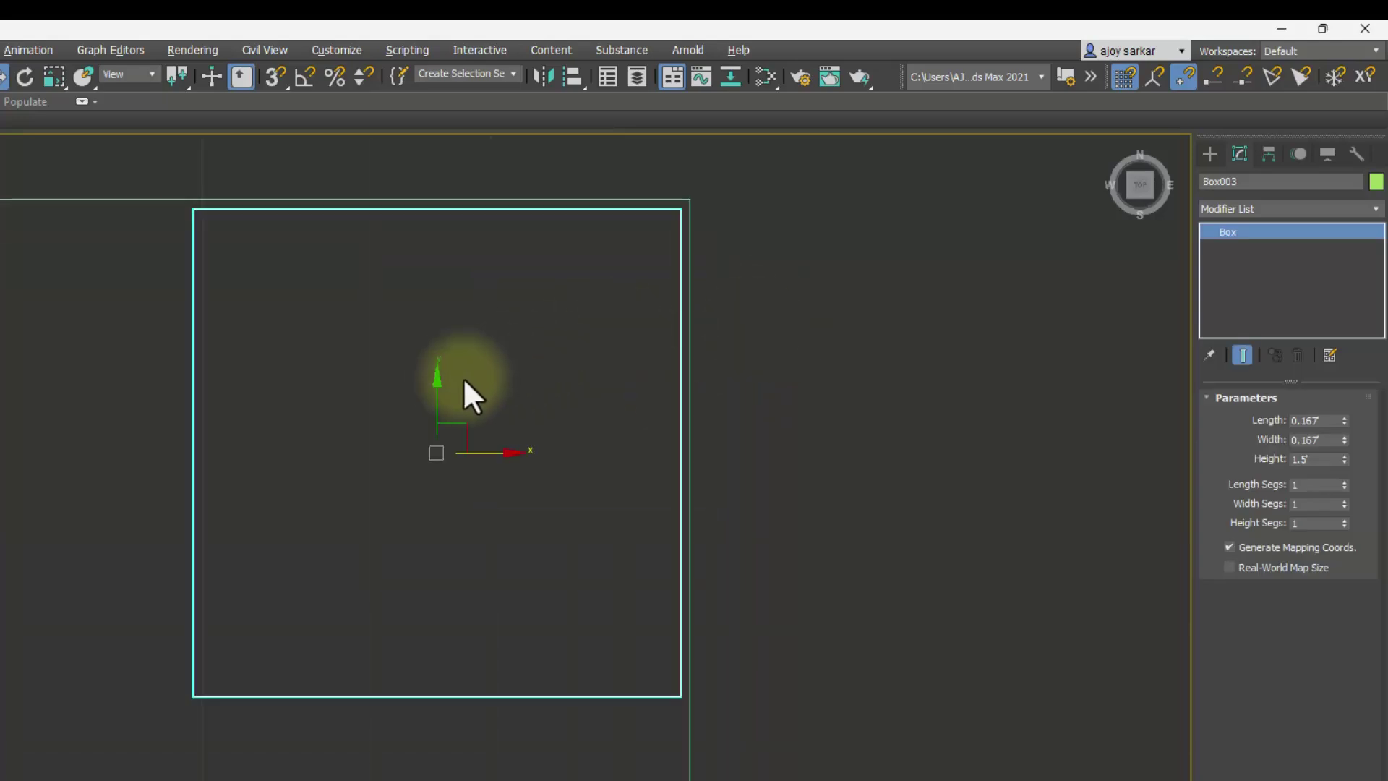
pyautogui.moveTo(437, 380); pyautogui.dragTo(437, 375)
pyautogui.click(501, 441)
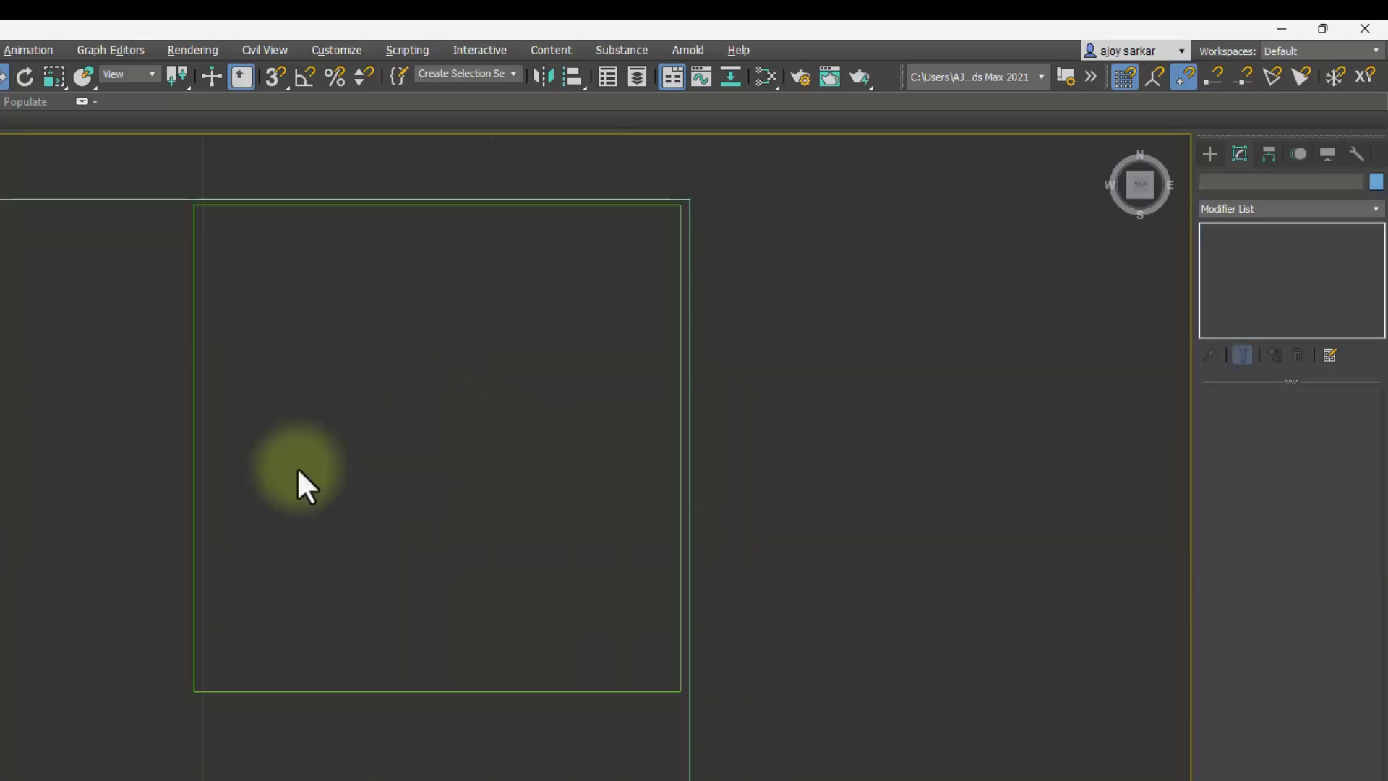
pyautogui.click(418, 484)
pyautogui.click(827, 412)
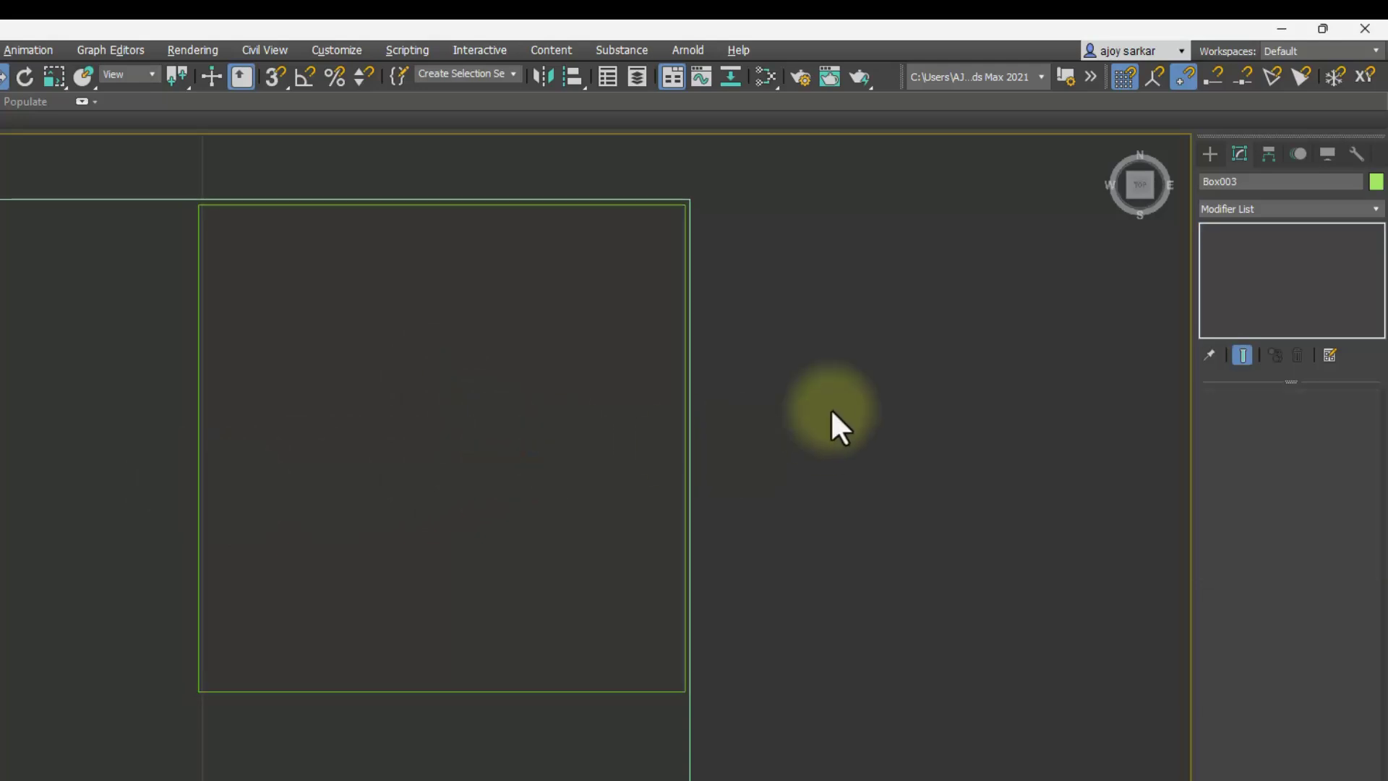
pyautogui.scroll(-4, 734, 404)
pyautogui.scroll(-2, 731, 399)
pyautogui.scroll(-3, 629, 477)
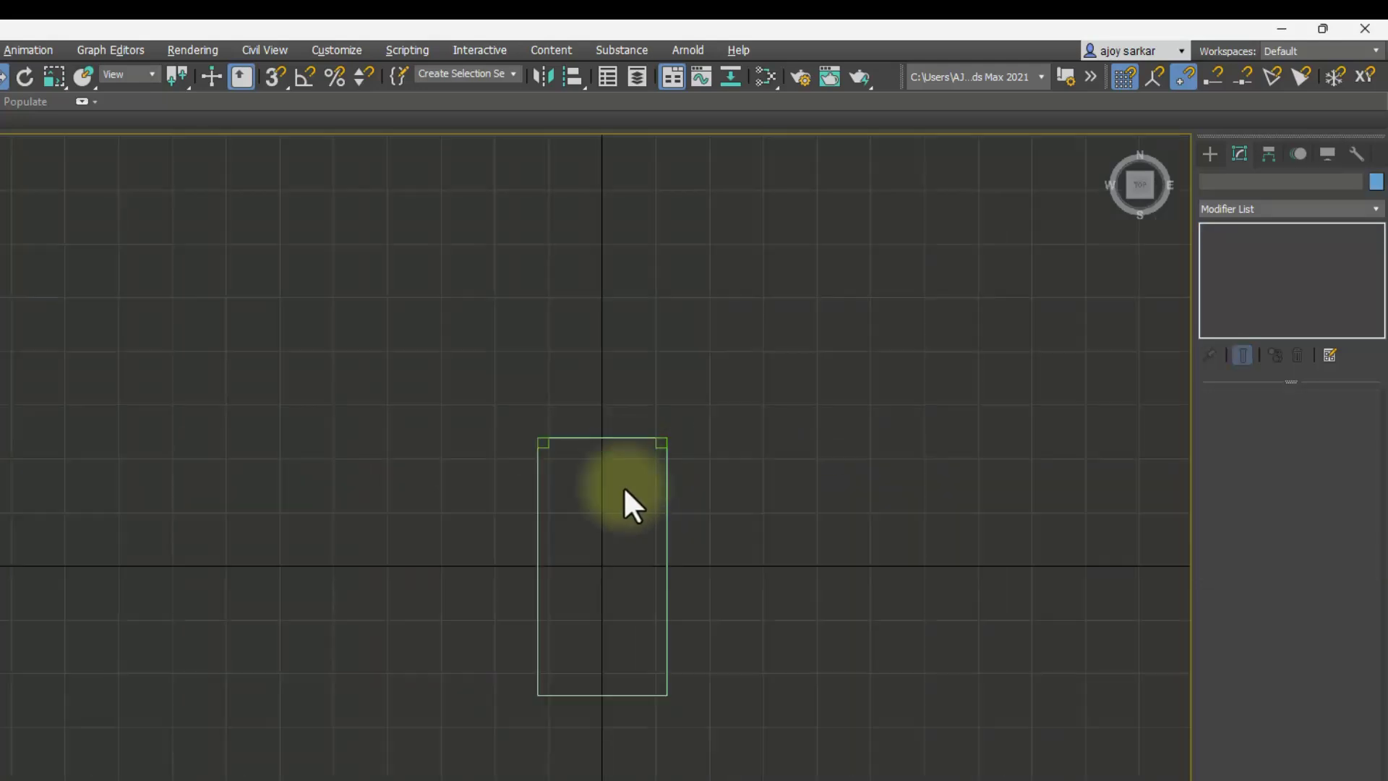
pyautogui.scroll(2, 607, 704)
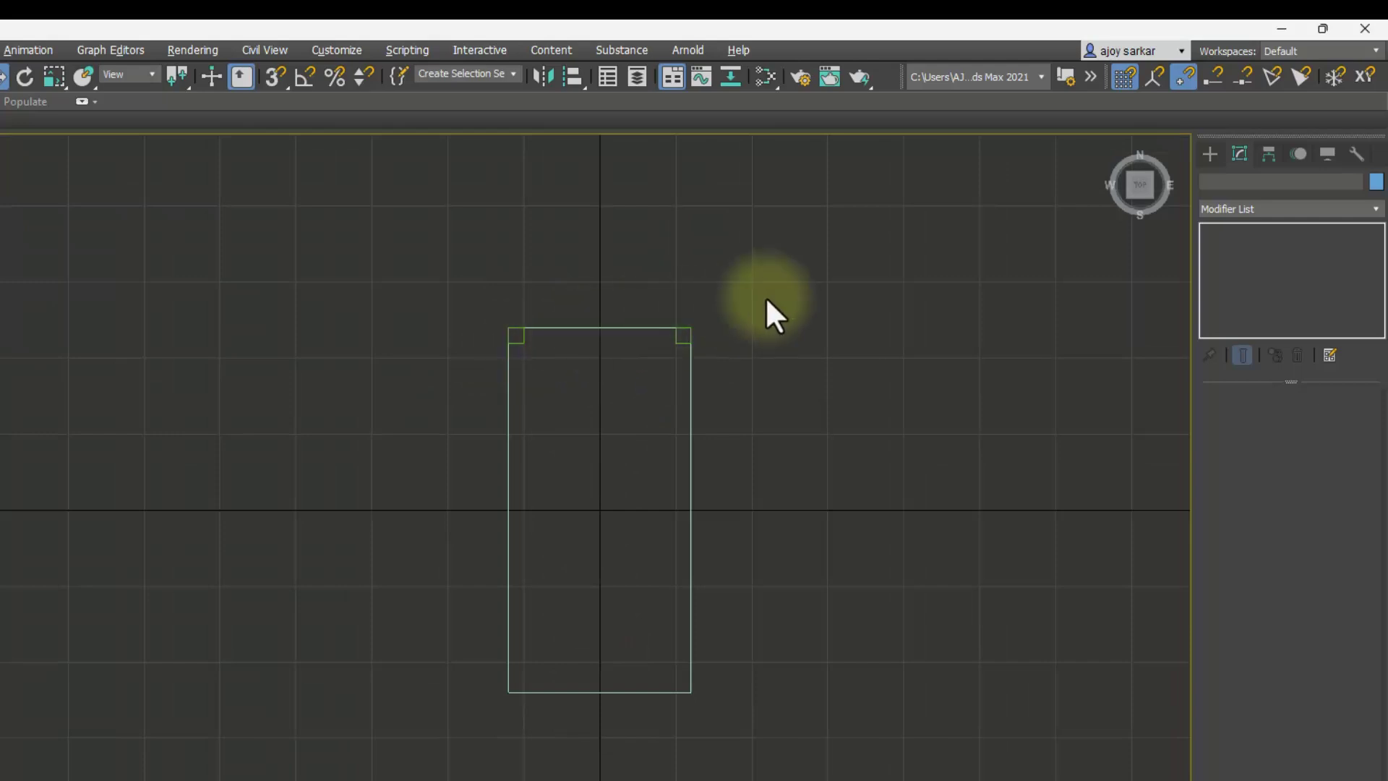
pyautogui.moveTo(717, 293); pyautogui.dragTo(731, 211, button='middle')
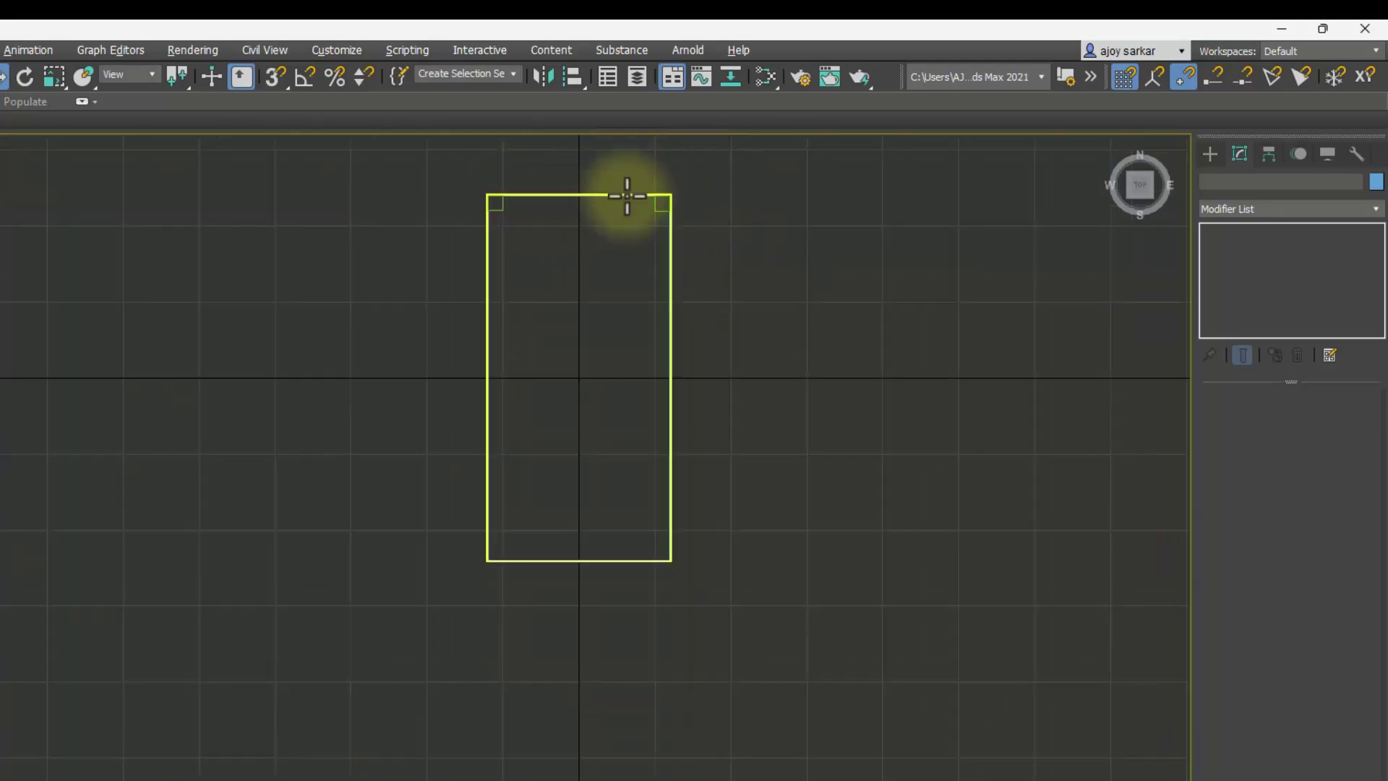
# - Select both upper legs and clone them along Y to the slab's lower edge as a single Copy
pyautogui.scroll(-5, 600, 175)
pyautogui.scroll(6, 600, 173)
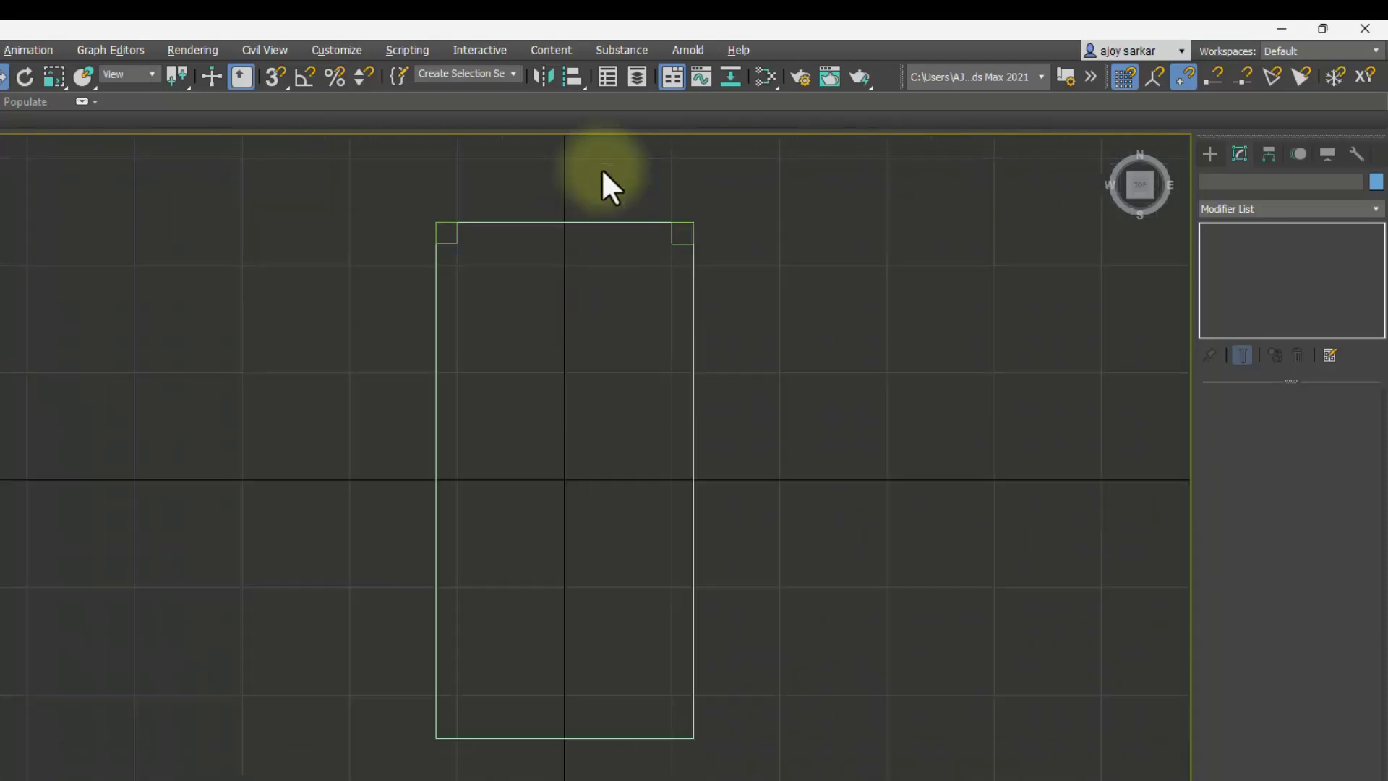
pyautogui.click(456, 240)
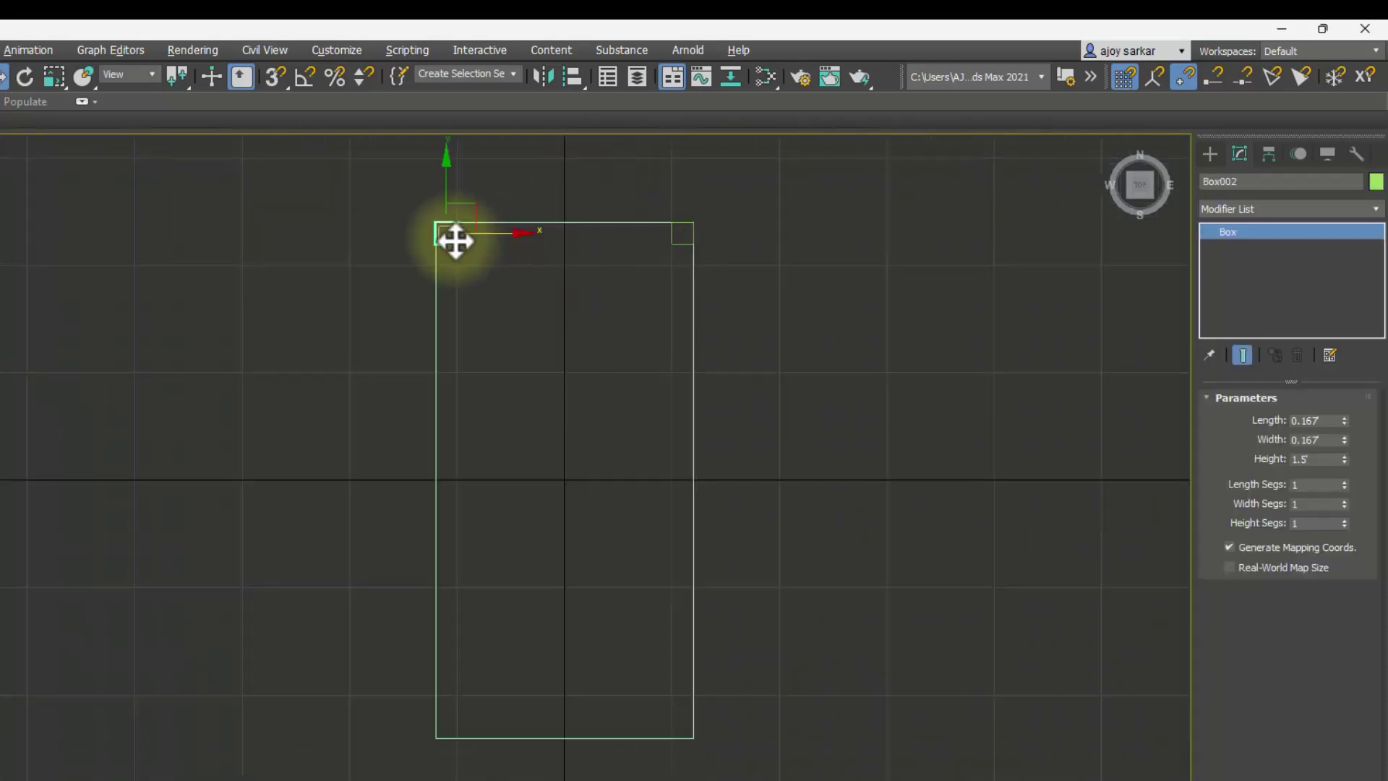
pyautogui.keyDown('ctrl'); pyautogui.click(673, 233); pyautogui.keyUp('ctrl')
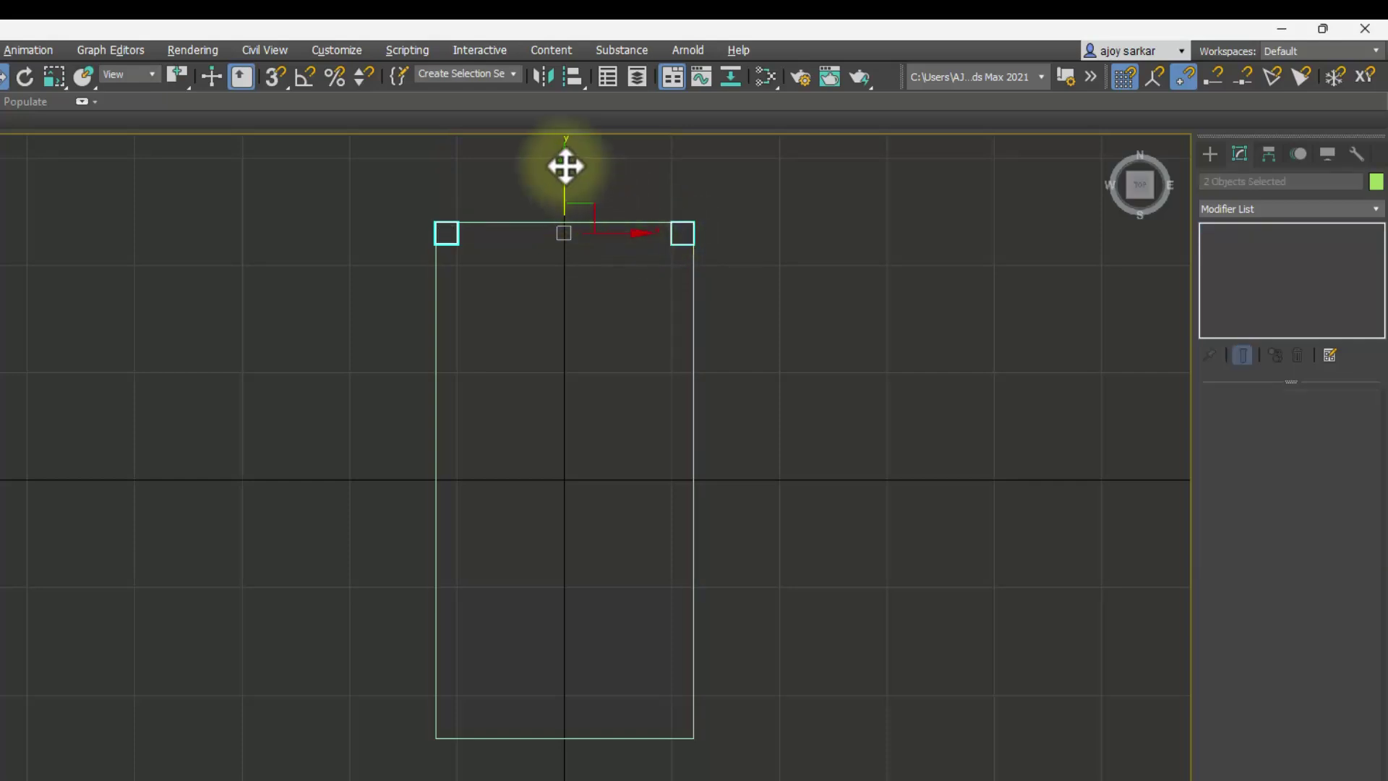
pyautogui.moveTo(566, 166); pyautogui.dragTo(531, 654)
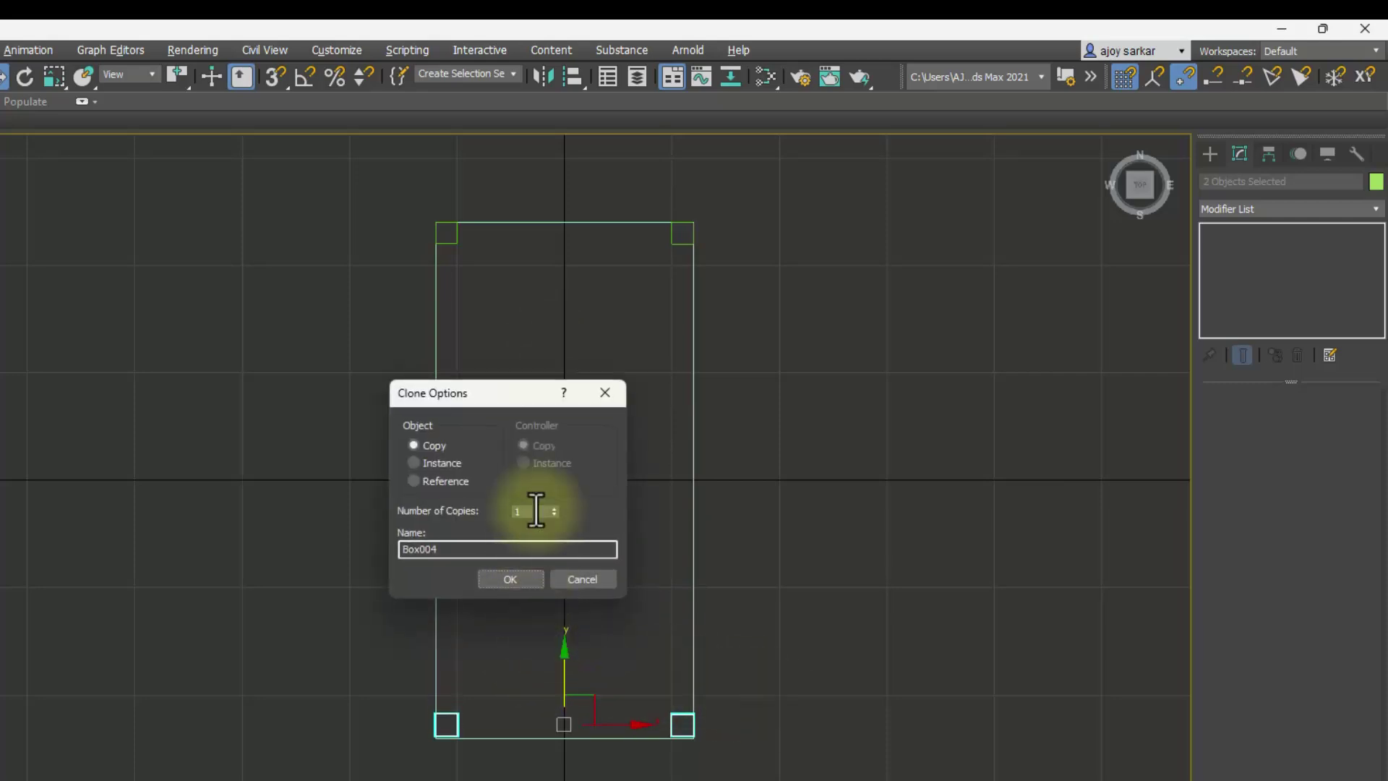
pyautogui.click(510, 579)
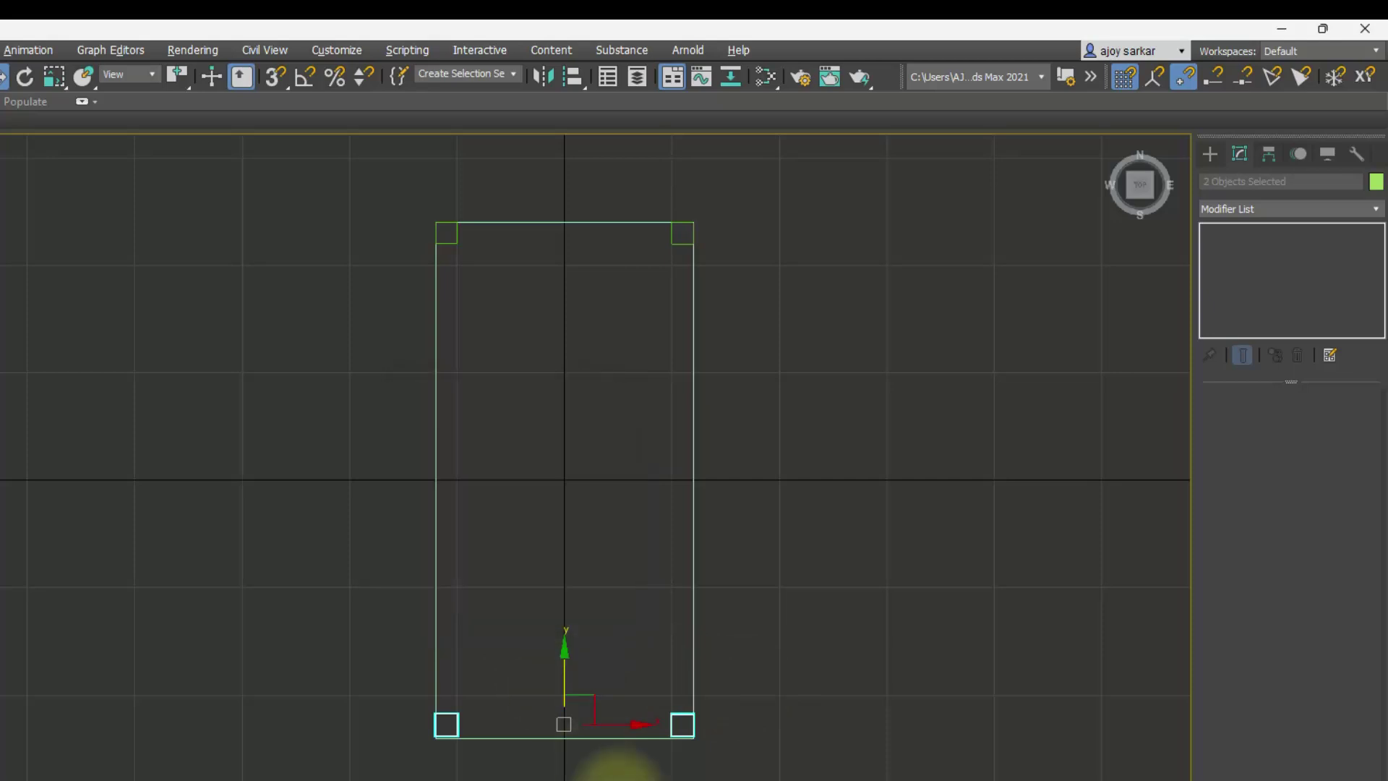
# - Nudge the lower-left leg down along Y and fine-tune it along X to fit the slab's lower-left corner
pyautogui.scroll(5, 614, 752)
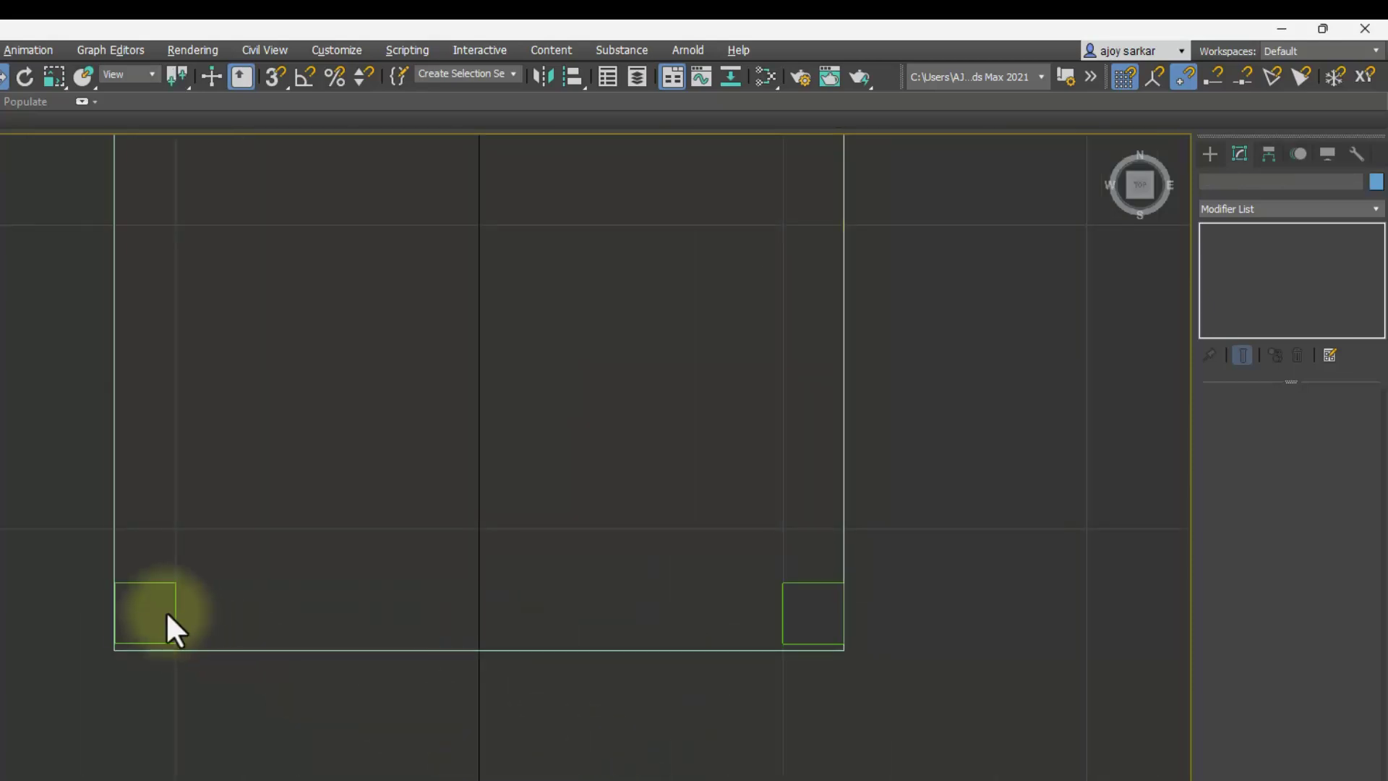
pyautogui.click(171, 583)
pyautogui.scroll(2, 171, 690)
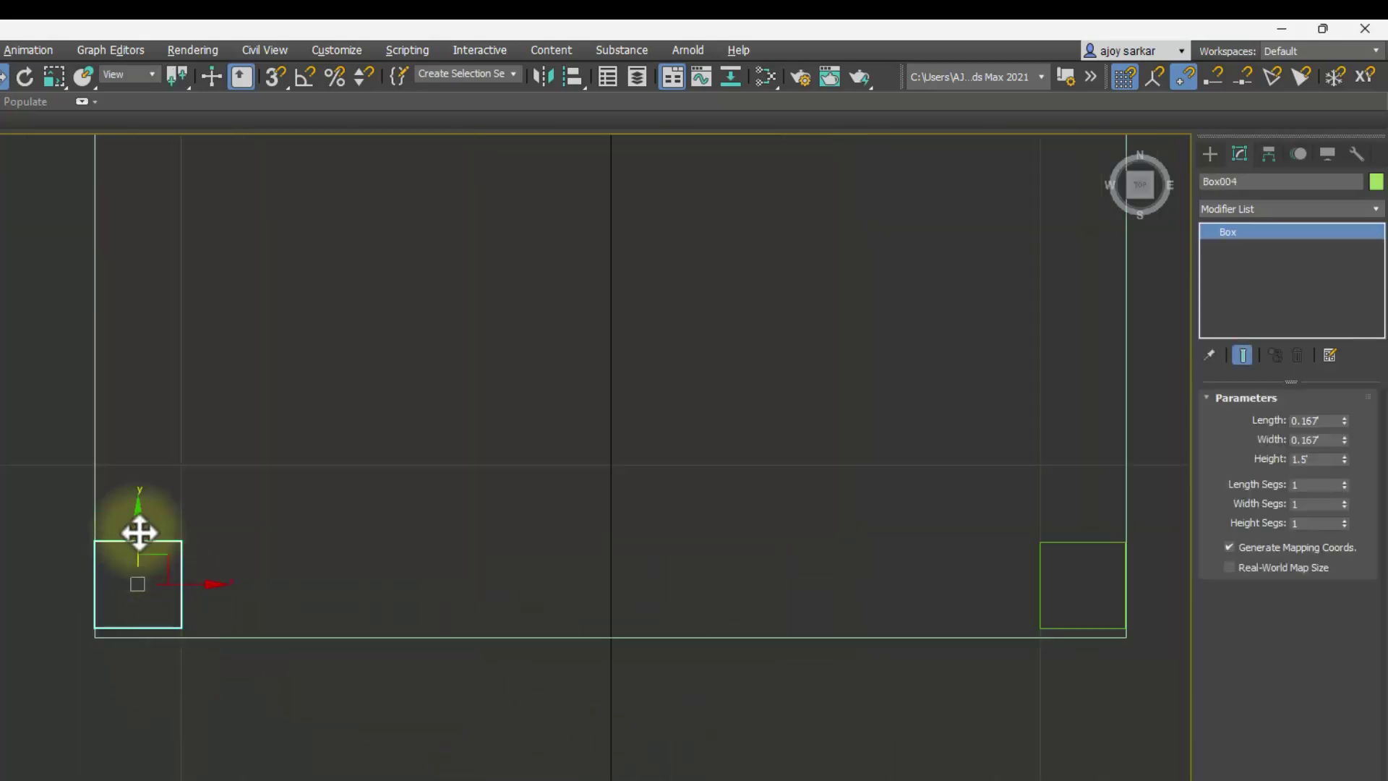
pyautogui.moveTo(139, 519); pyautogui.dragTo(142, 528)
pyautogui.scroll(4, 195, 600)
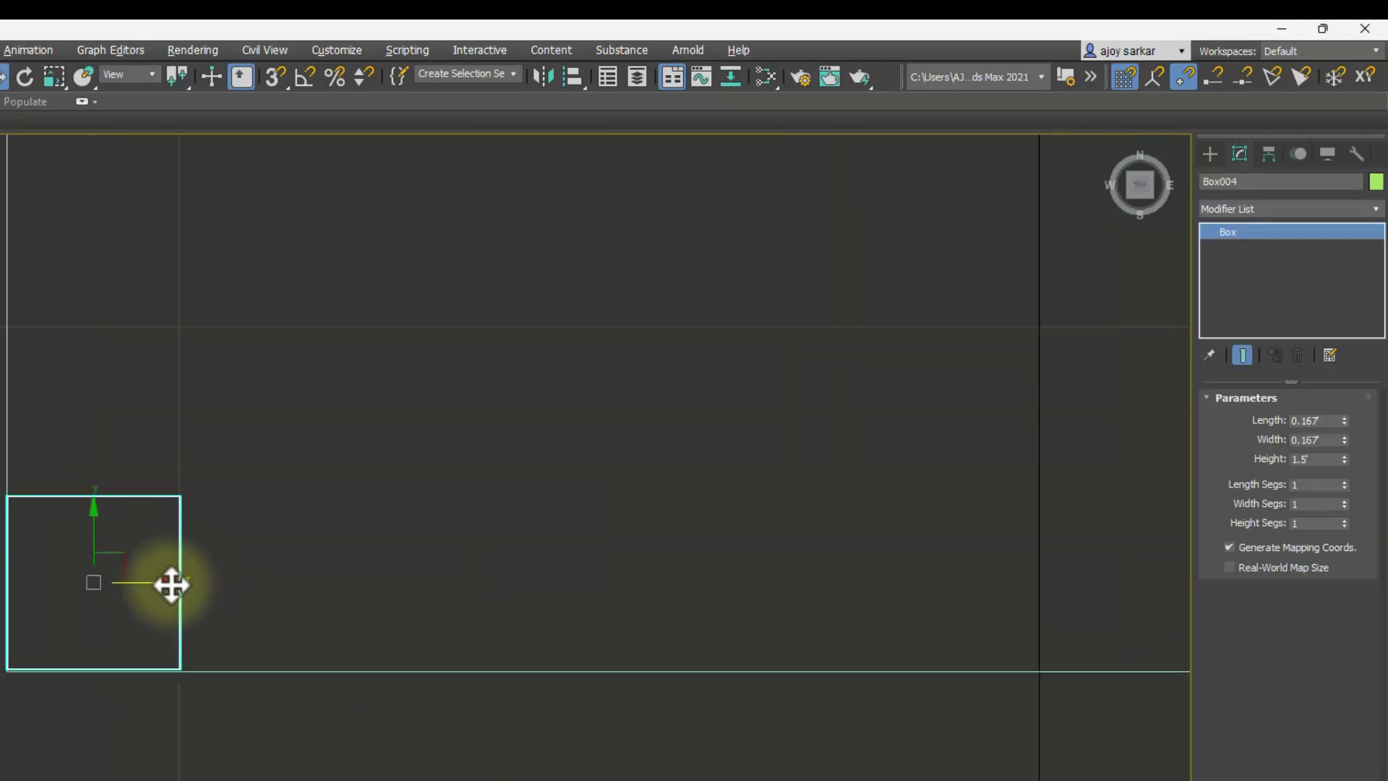
pyautogui.moveTo(171, 583); pyautogui.dragTo(175, 583)
pyautogui.scroll(4, 75, 505)
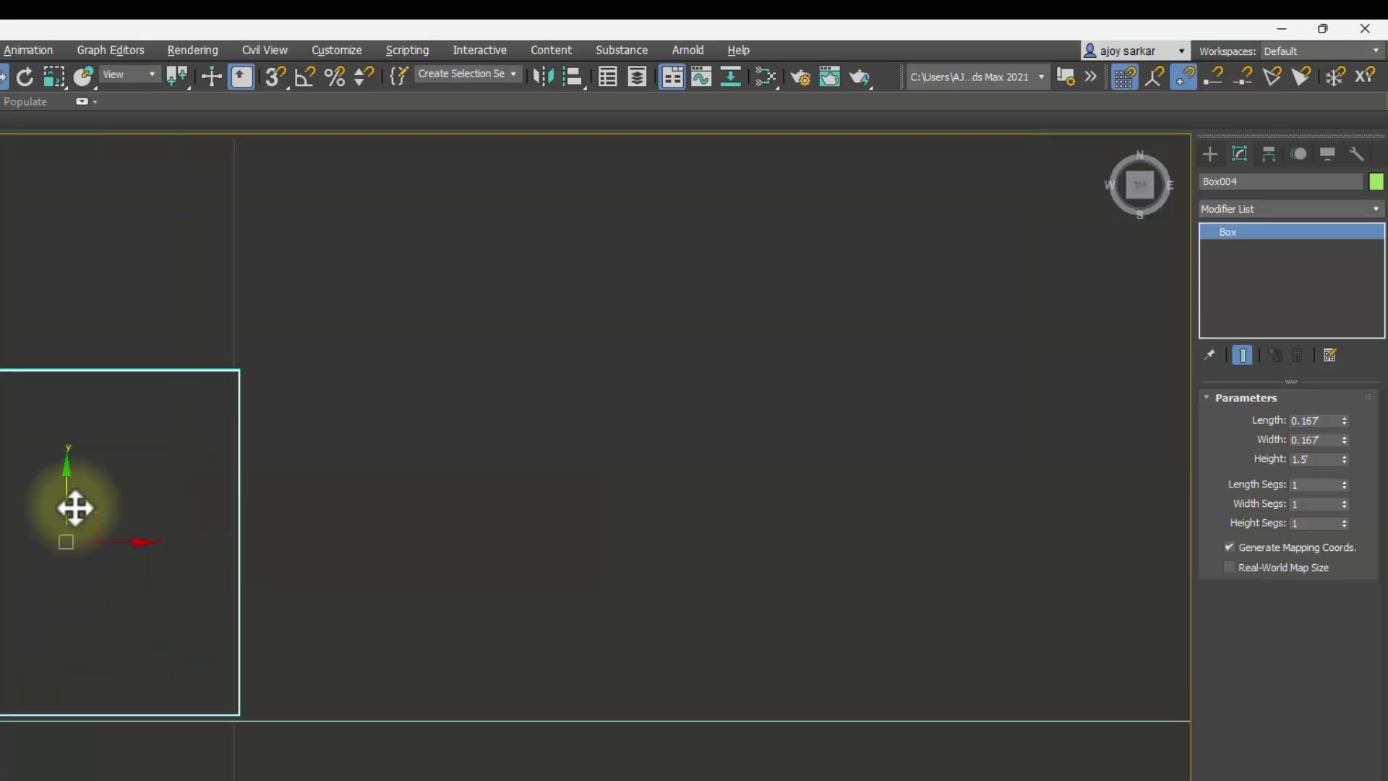
# - Nudge the lower-right leg along Y and X until it sits inside the slab's lower-right corner
pyautogui.click(455, 560)
pyautogui.scroll(-10, 505, 556)
pyautogui.scroll(5, 962, 607)
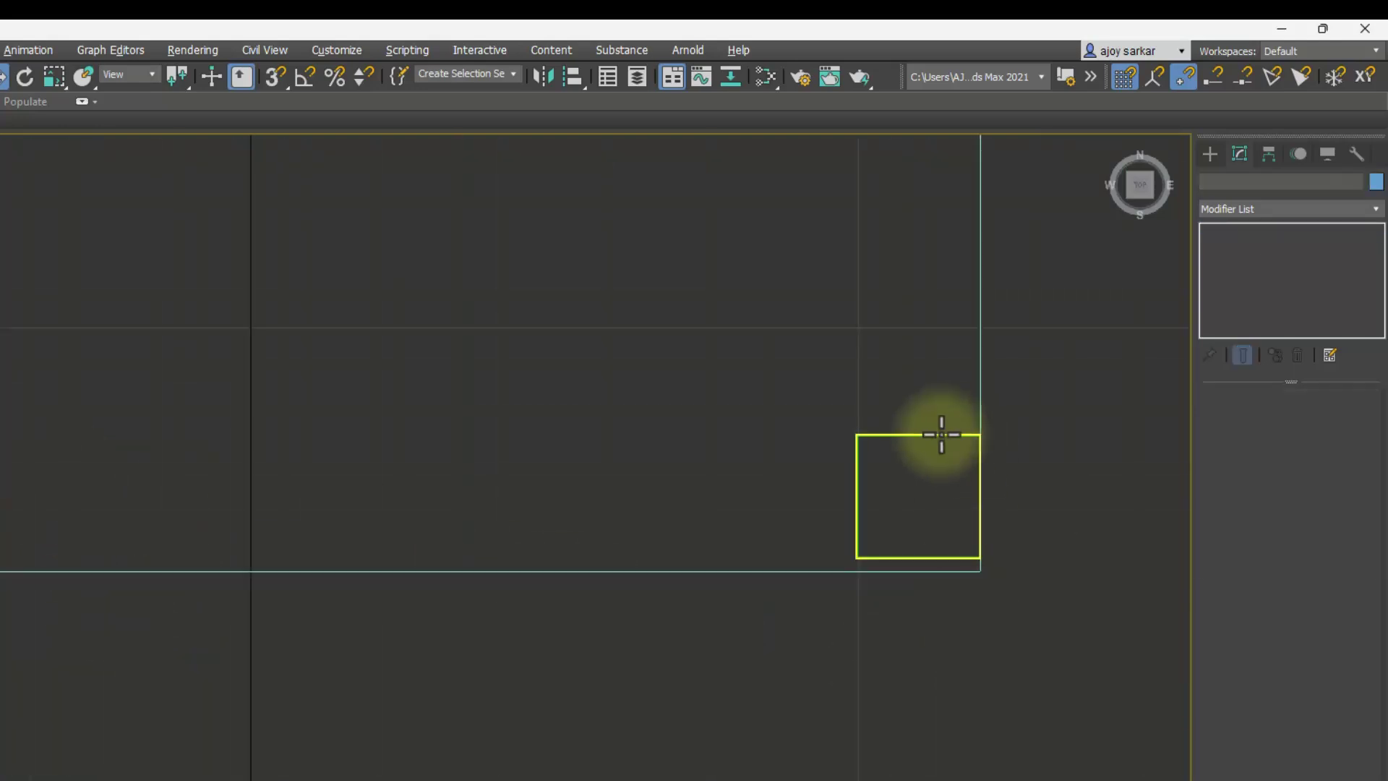
pyautogui.click(941, 435)
pyautogui.moveTo(919, 425); pyautogui.dragTo(920, 438)
pyautogui.moveTo(988, 508); pyautogui.dragTo(990, 511)
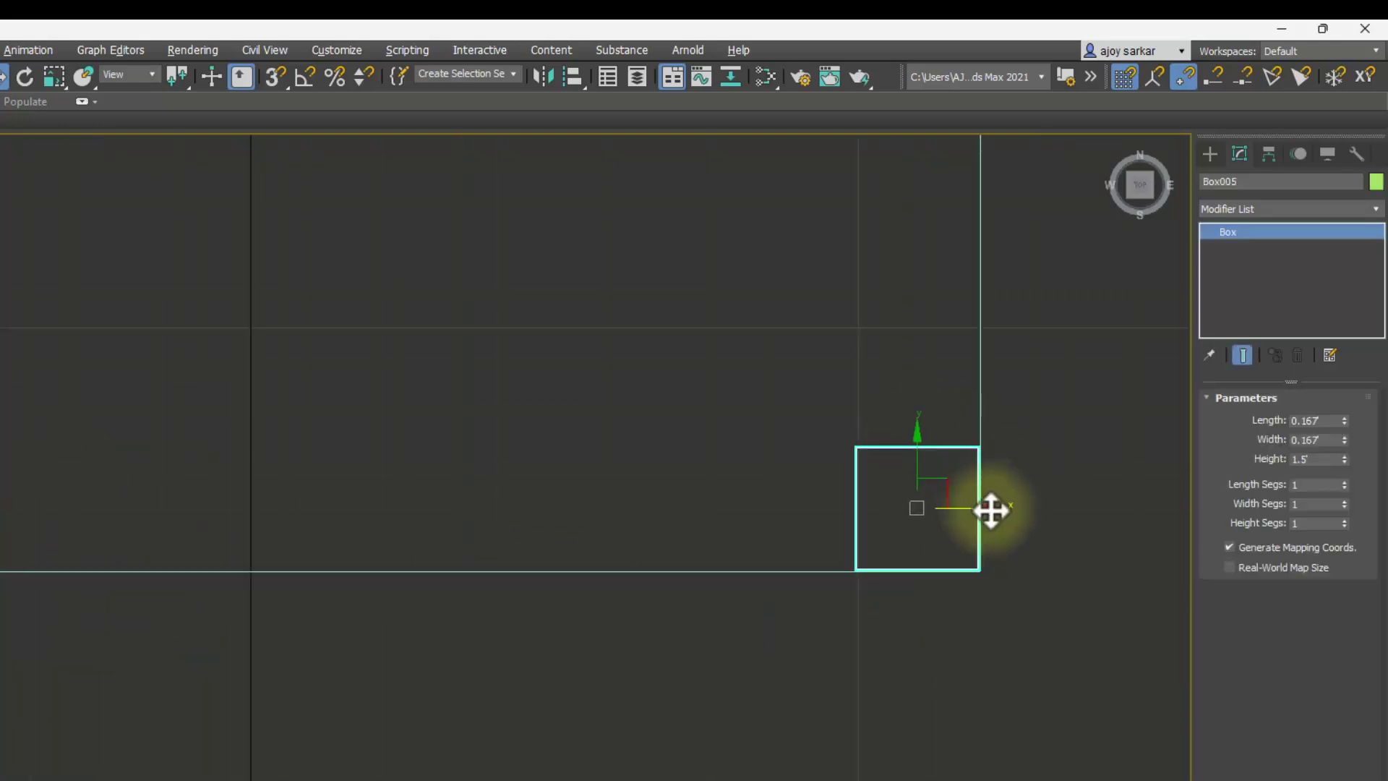
pyautogui.click(1062, 446)
# - Switch from the maximized Top view to a maximized Perspective view showing the whole slab with its four legs
pyautogui.scroll(-5, 1064, 445)
pyautogui.scroll(-5, 1074, 323)
pyautogui.scroll(-3, 1073, 324)
pyautogui.moveTo(1073, 324); pyautogui.dragTo(1071, 449, button='middle')
pyautogui.scroll(6, 1123, 440)
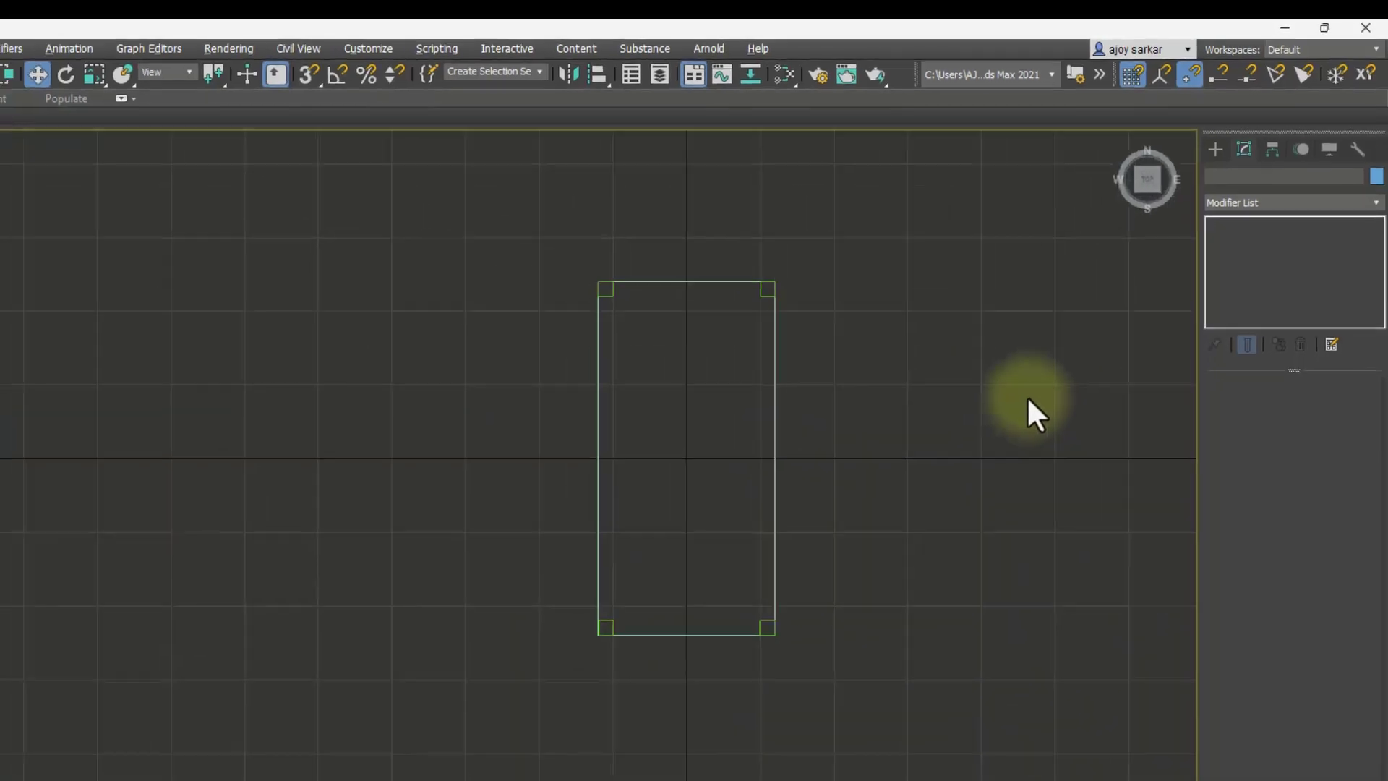
pyautogui.hotkey('alt', 'w')
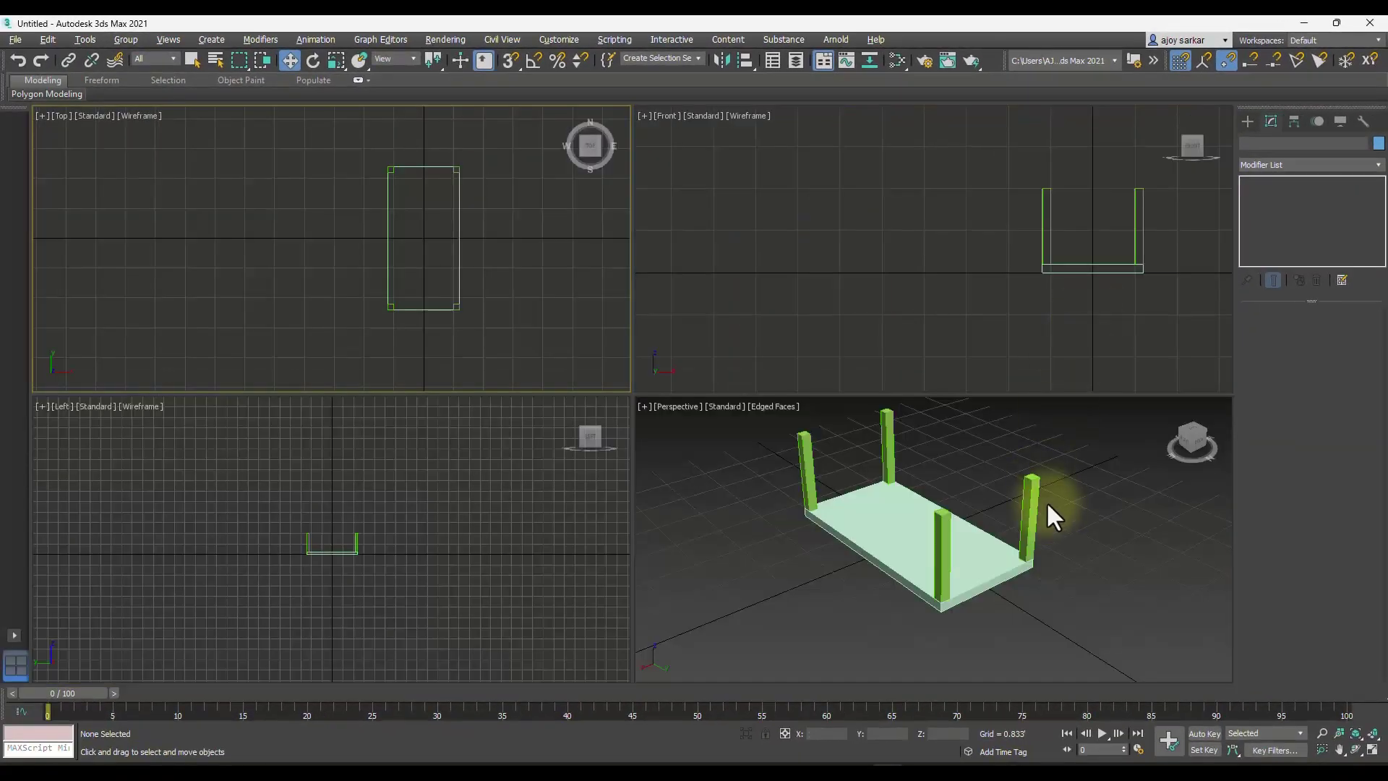
pyautogui.scroll(-5, 1046, 501)
pyautogui.scroll(1, 1068, 453)
pyautogui.scroll(2, 1038, 445)
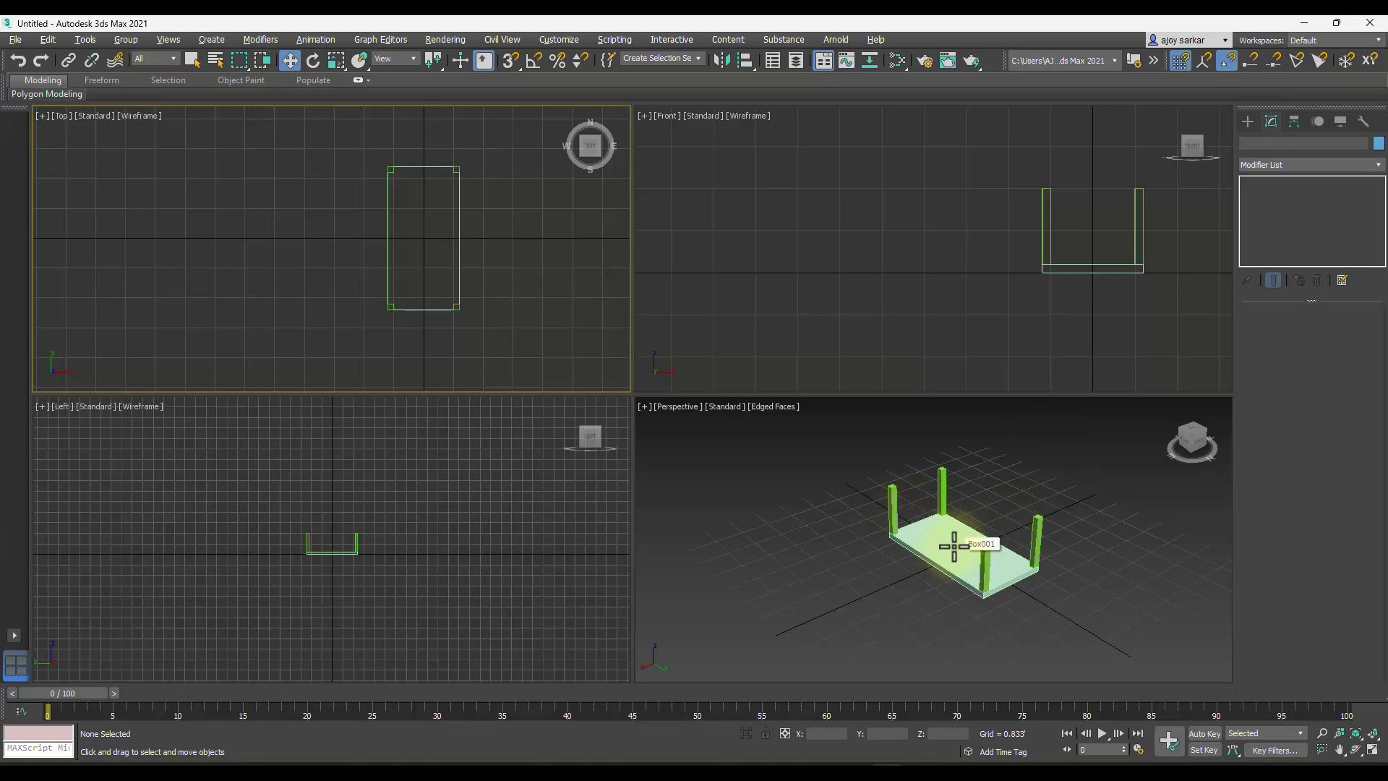
pyautogui.click(823, 496)
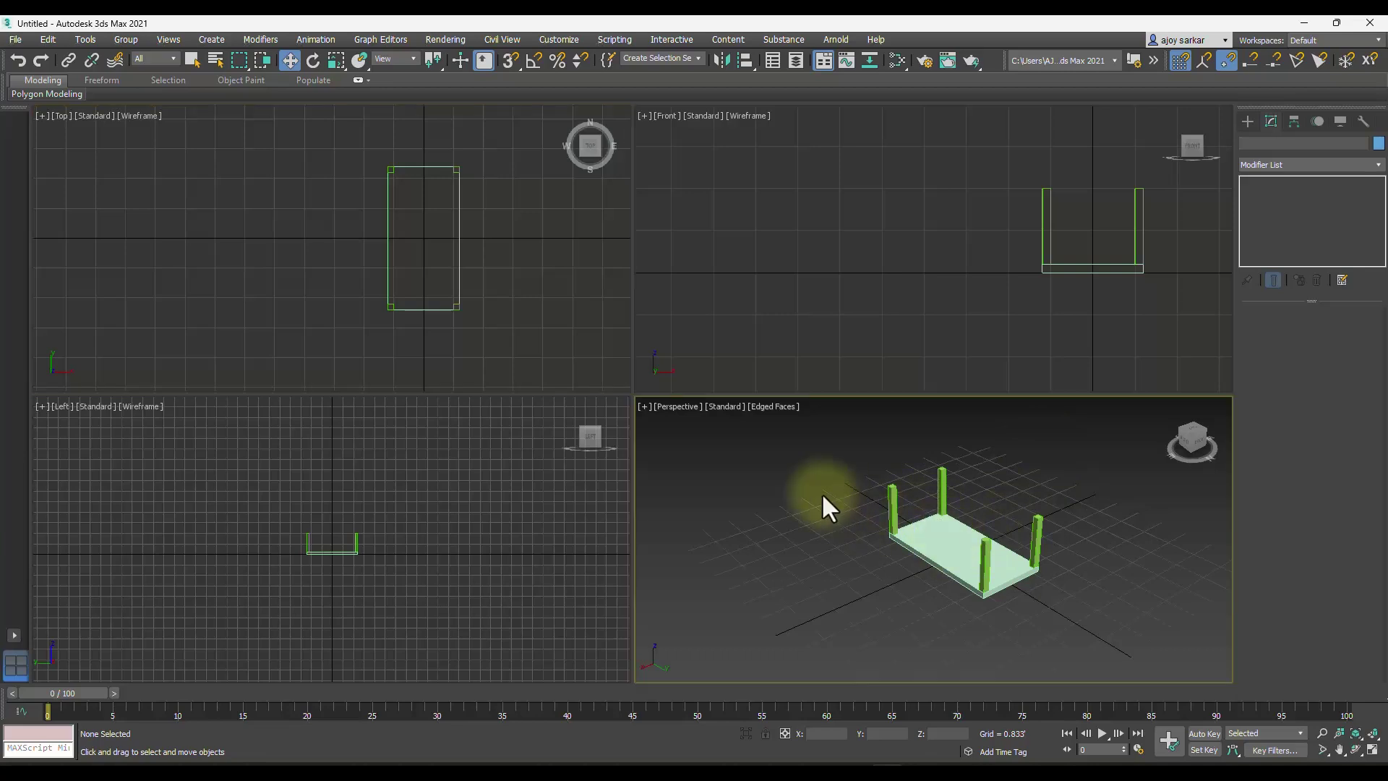
pyautogui.hotkey('alt', 'w')
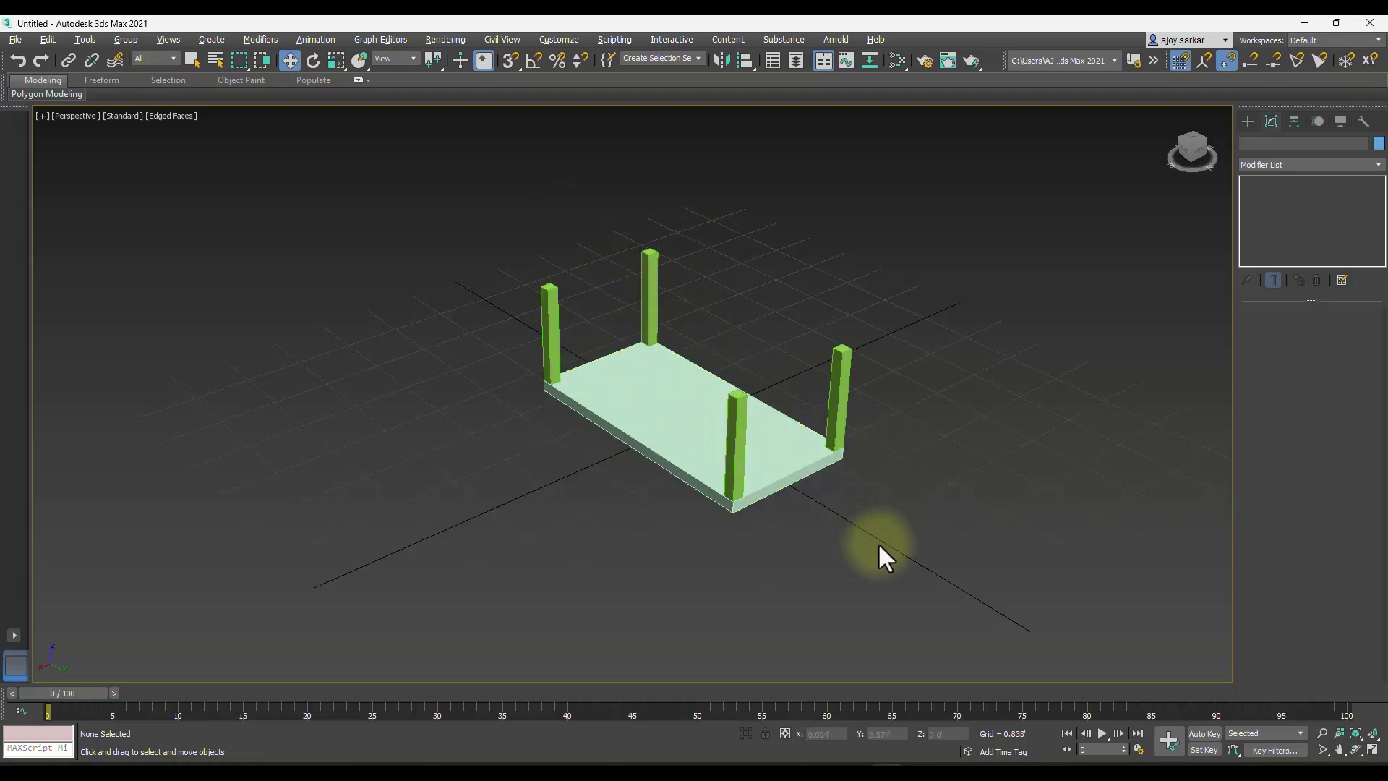
# - Select the slab and all four legs and set the angle snap increment to 90 degrees
pyautogui.moveTo(495, 223); pyautogui.dragTo(493, 219)
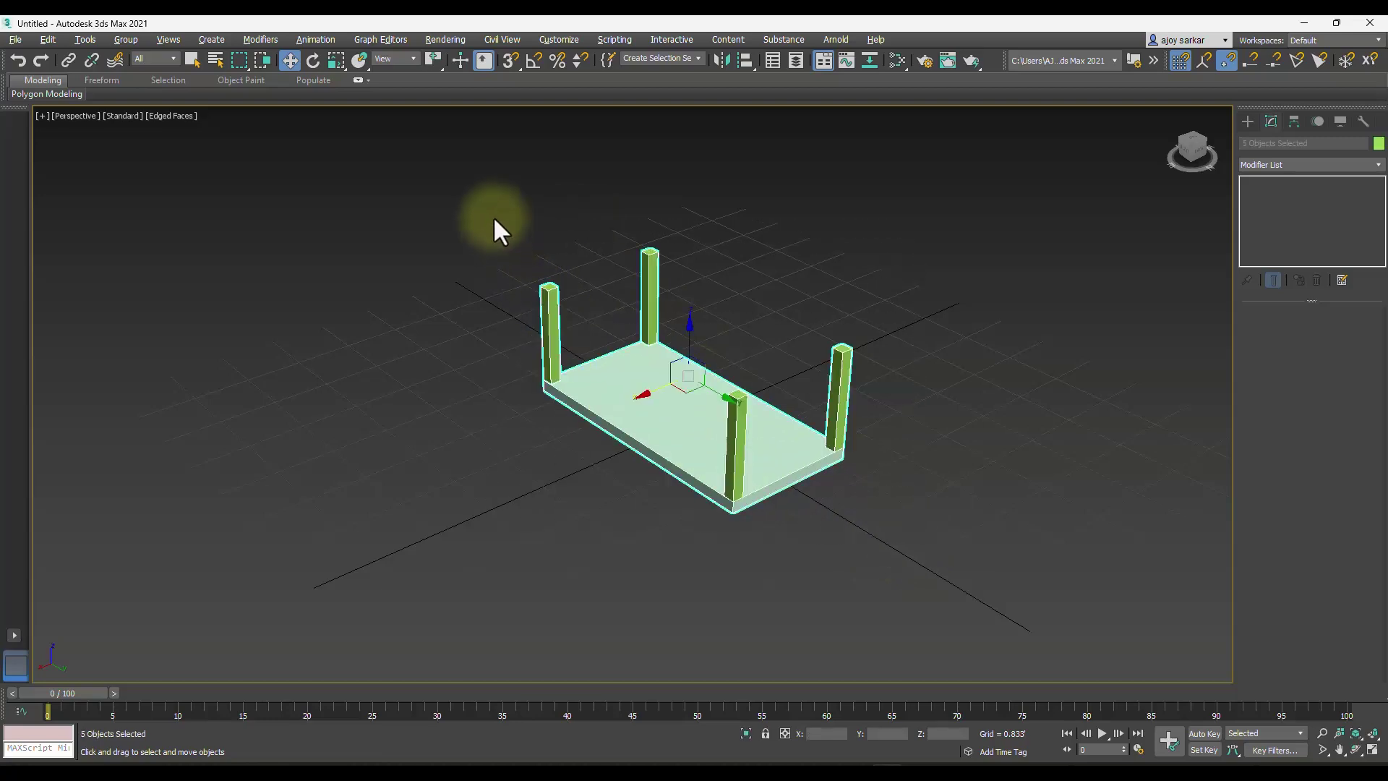
pyautogui.rightClick(531, 61)
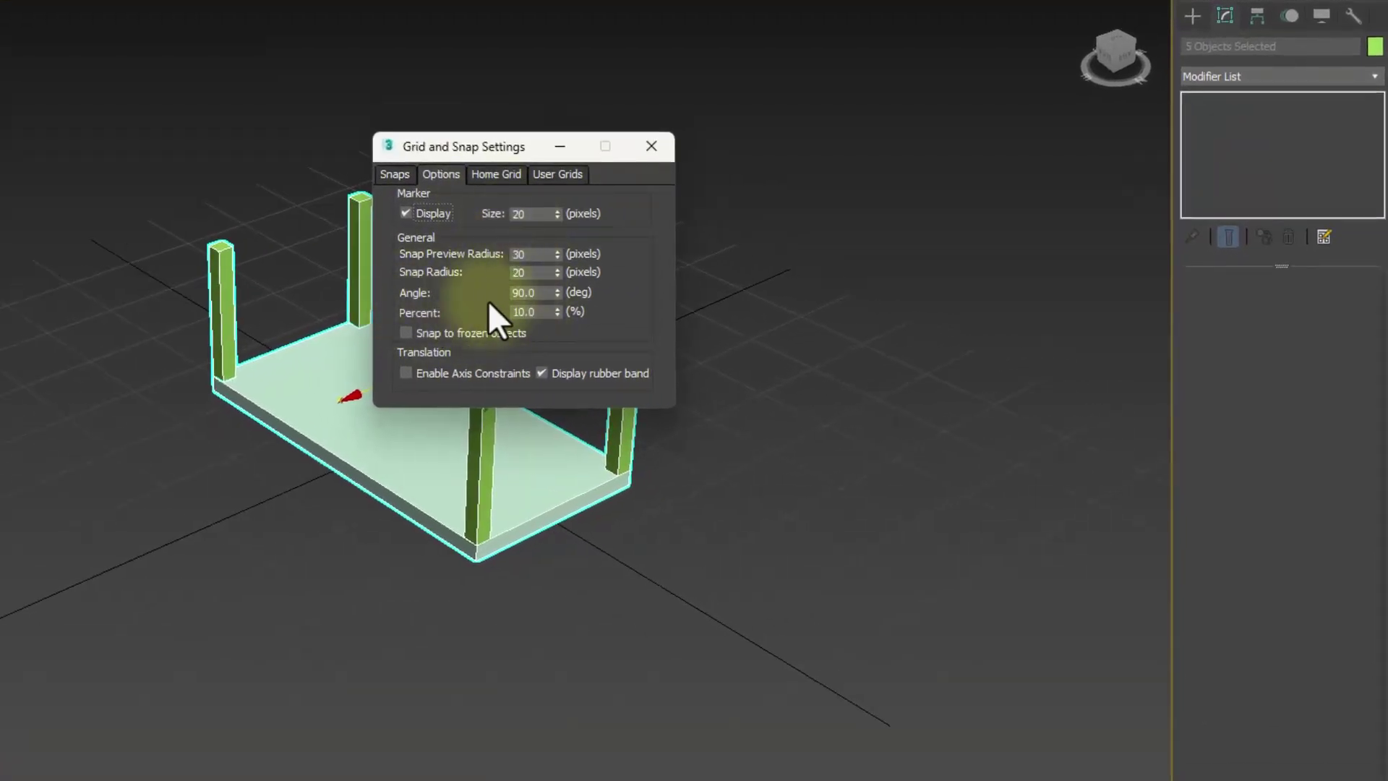
pyautogui.doubleClick(530, 292)
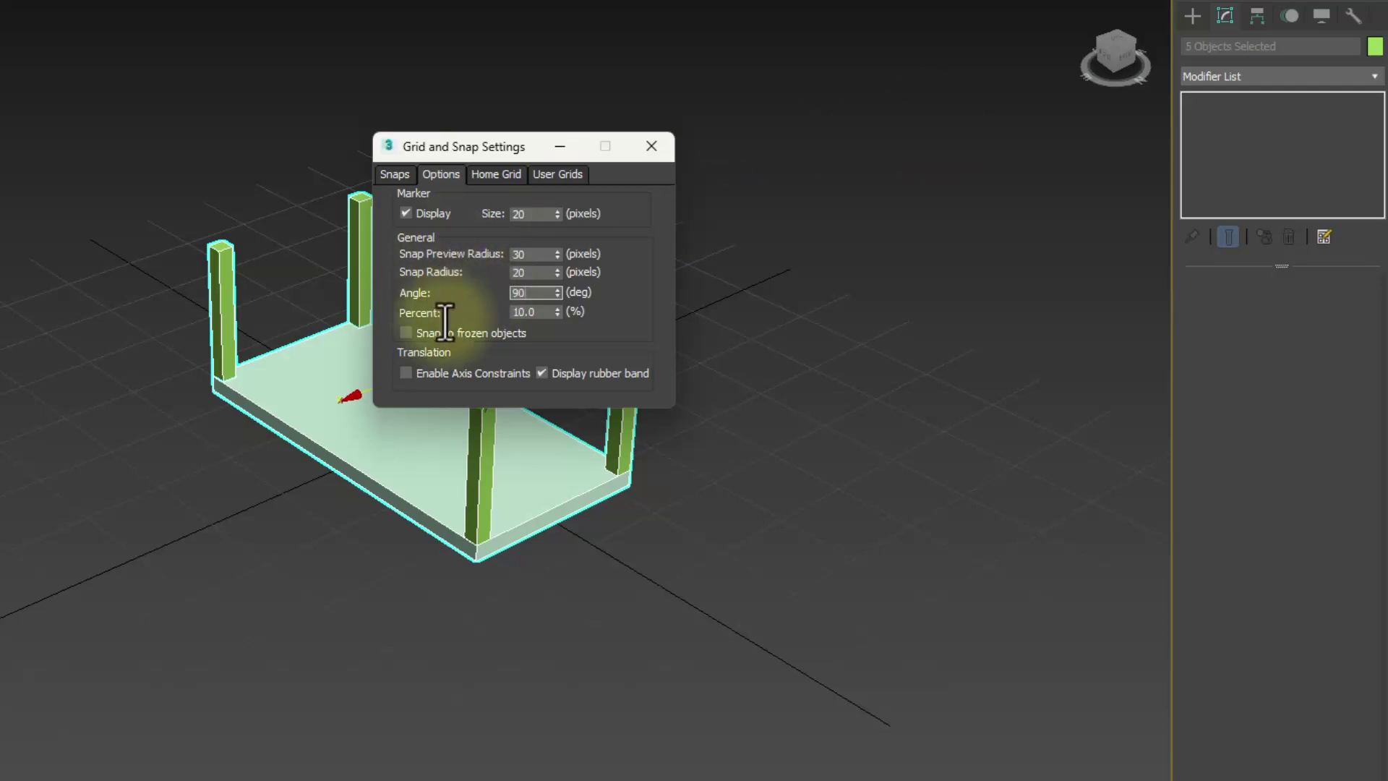
pyautogui.click(650, 149)
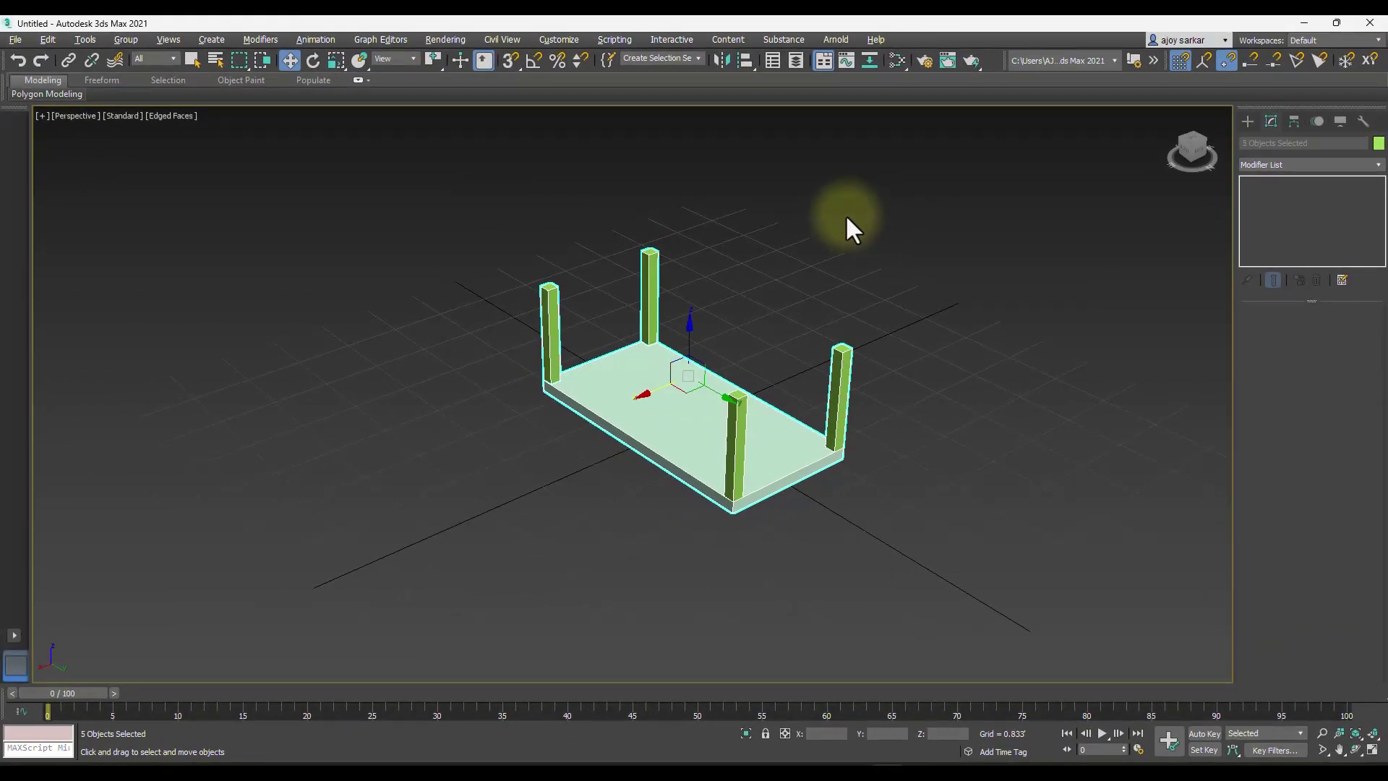
# - Rotate the slab and legs together 180 degrees about Y so the table stands on its legs
pyautogui.press('e')
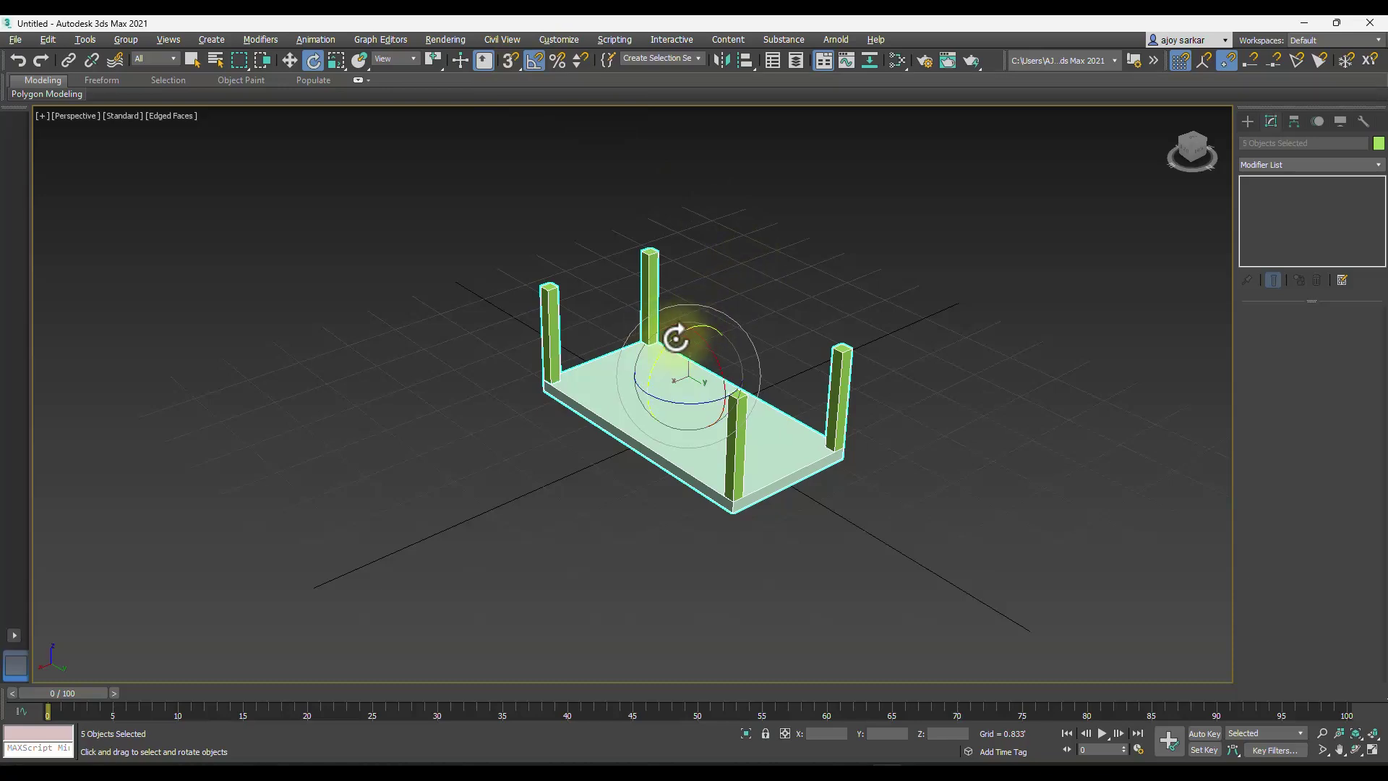
pyautogui.moveTo(663, 350); pyautogui.dragTo(675, 338)
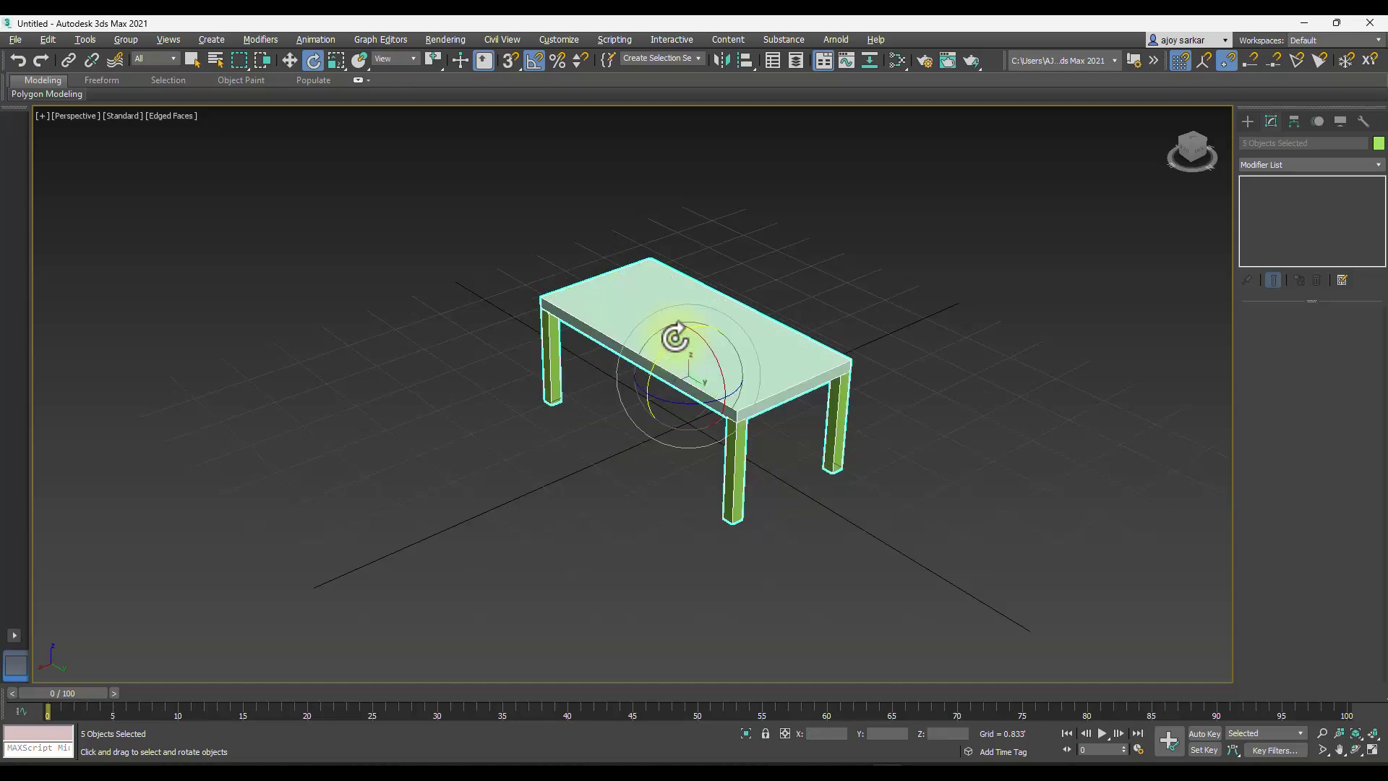
pyautogui.click(861, 270)
pyautogui.scroll(-2, 794, 373)
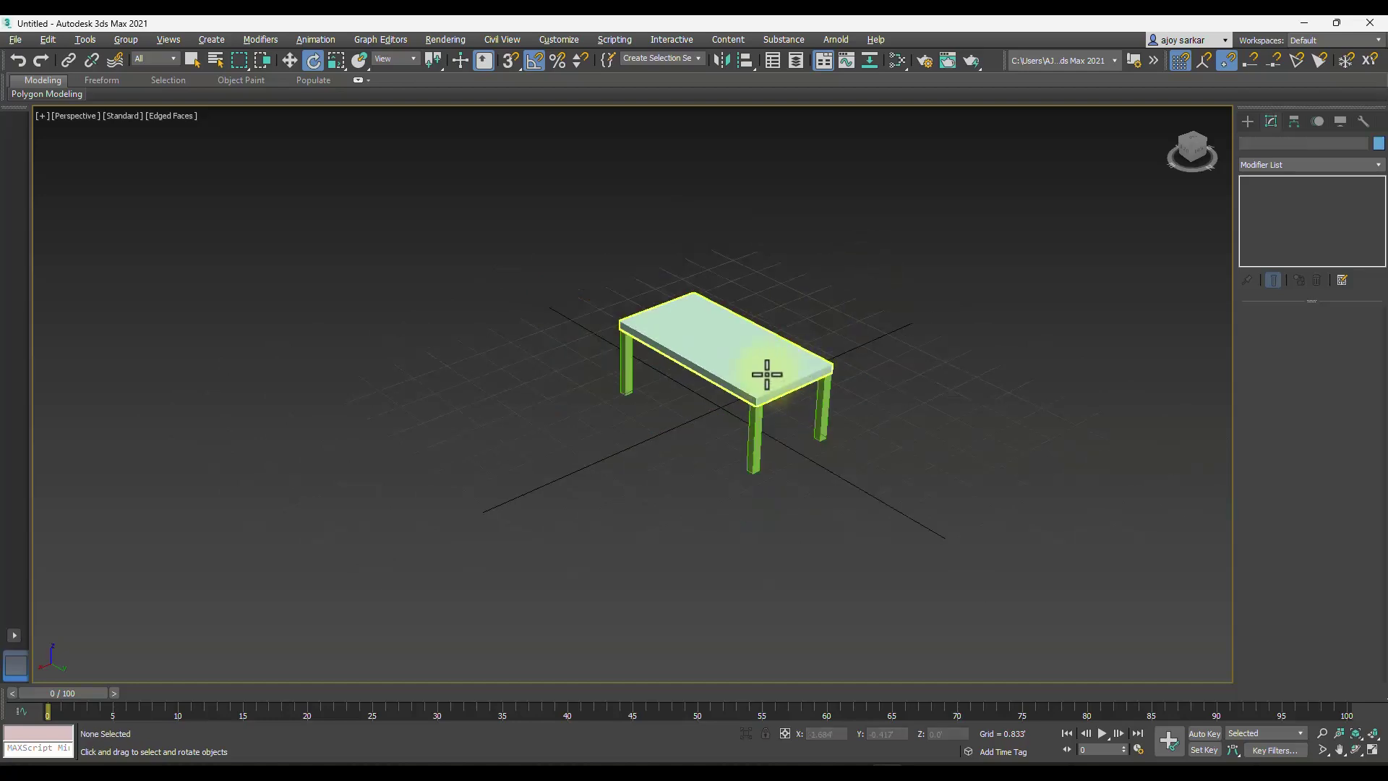
pyautogui.scroll(4, 762, 370)
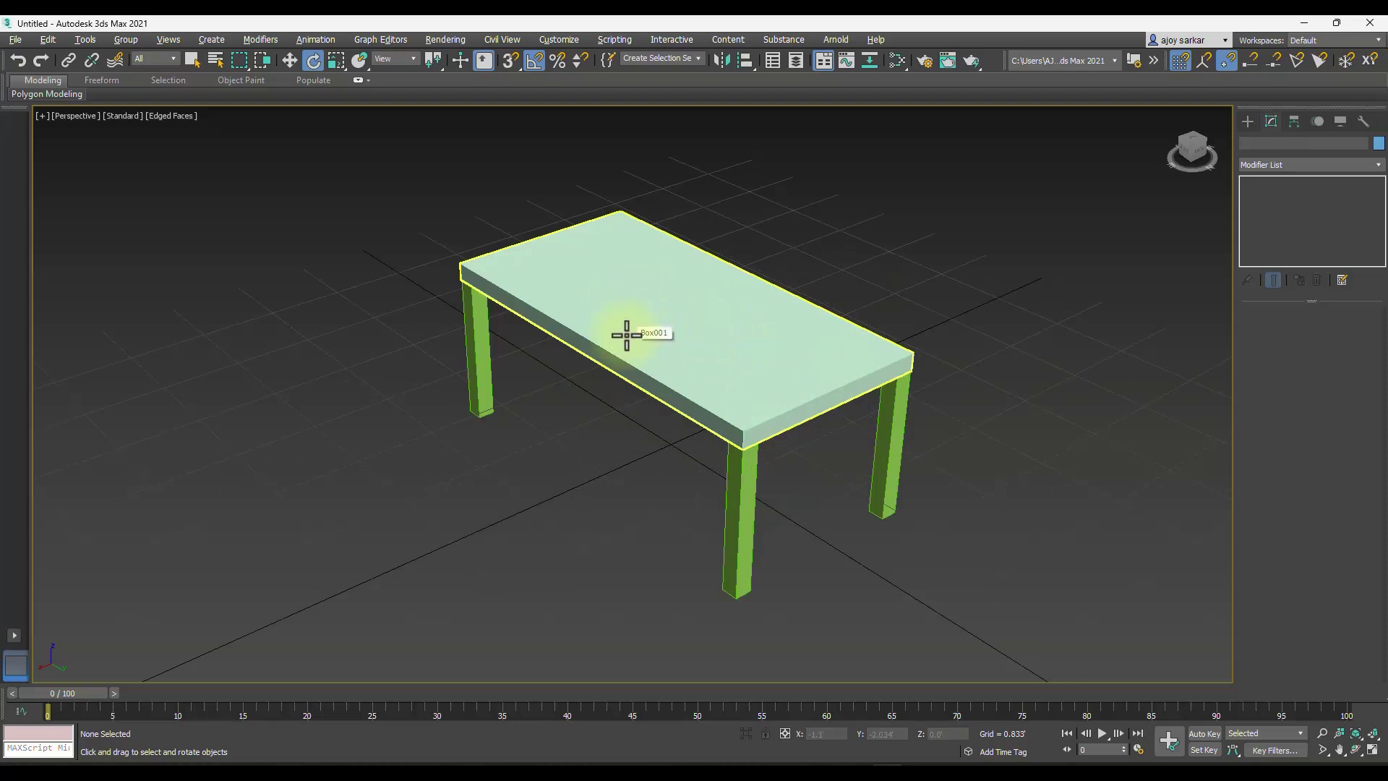
# - In a maximized Front view, select the whole table and move it up along Y until its legs stand on the ground line
pyautogui.hotkey('alt', 'w')
pyautogui.click(1123, 202)
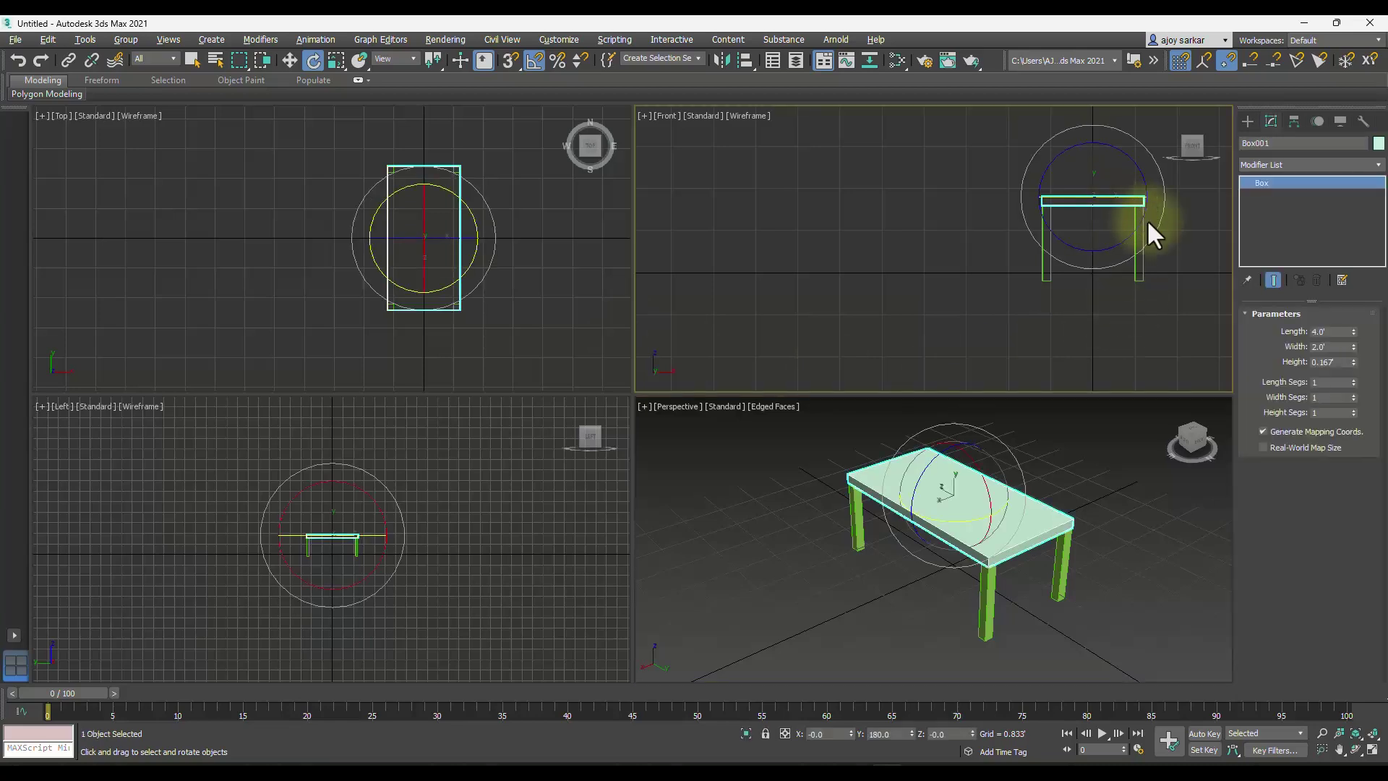
pyautogui.click(1165, 298)
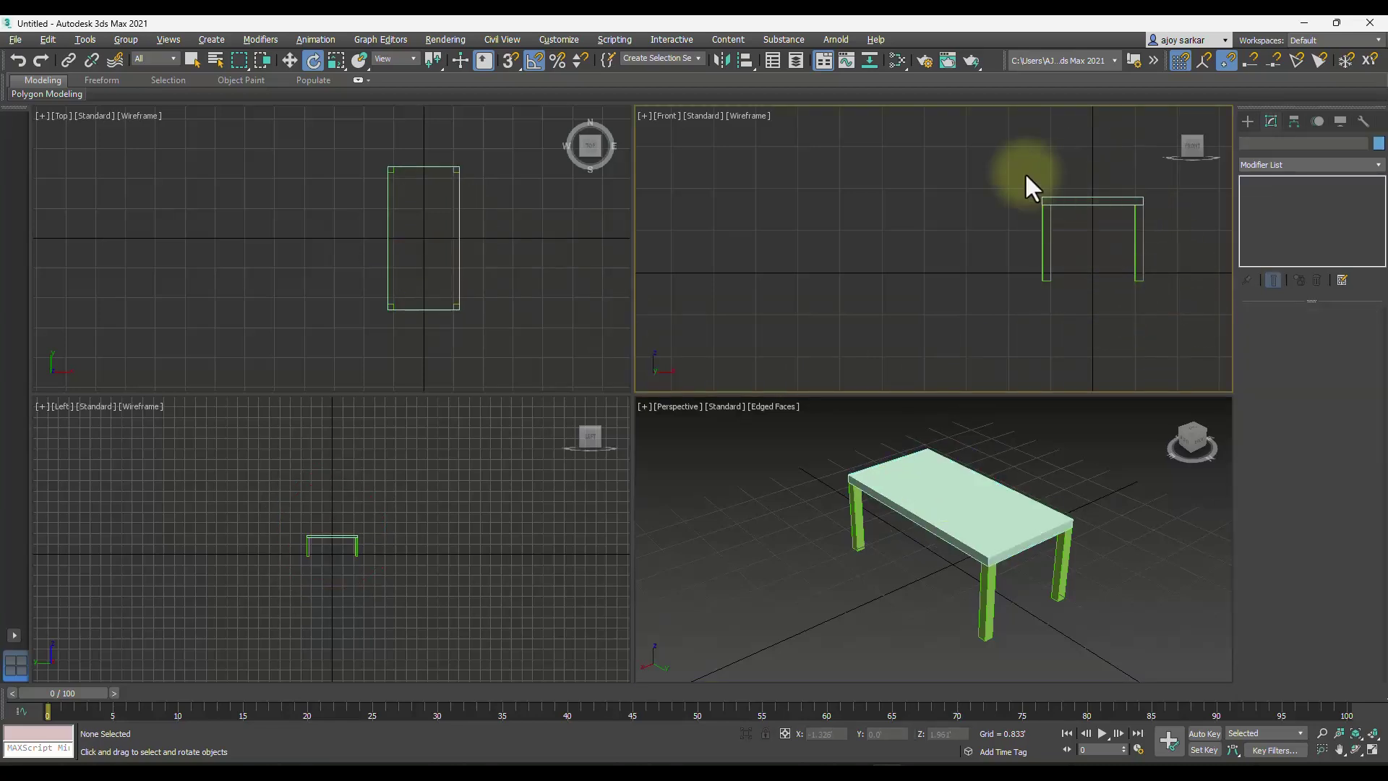
pyautogui.moveTo(1013, 166); pyautogui.dragTo(1192, 320)
pyautogui.hotkey('alt', 'w')
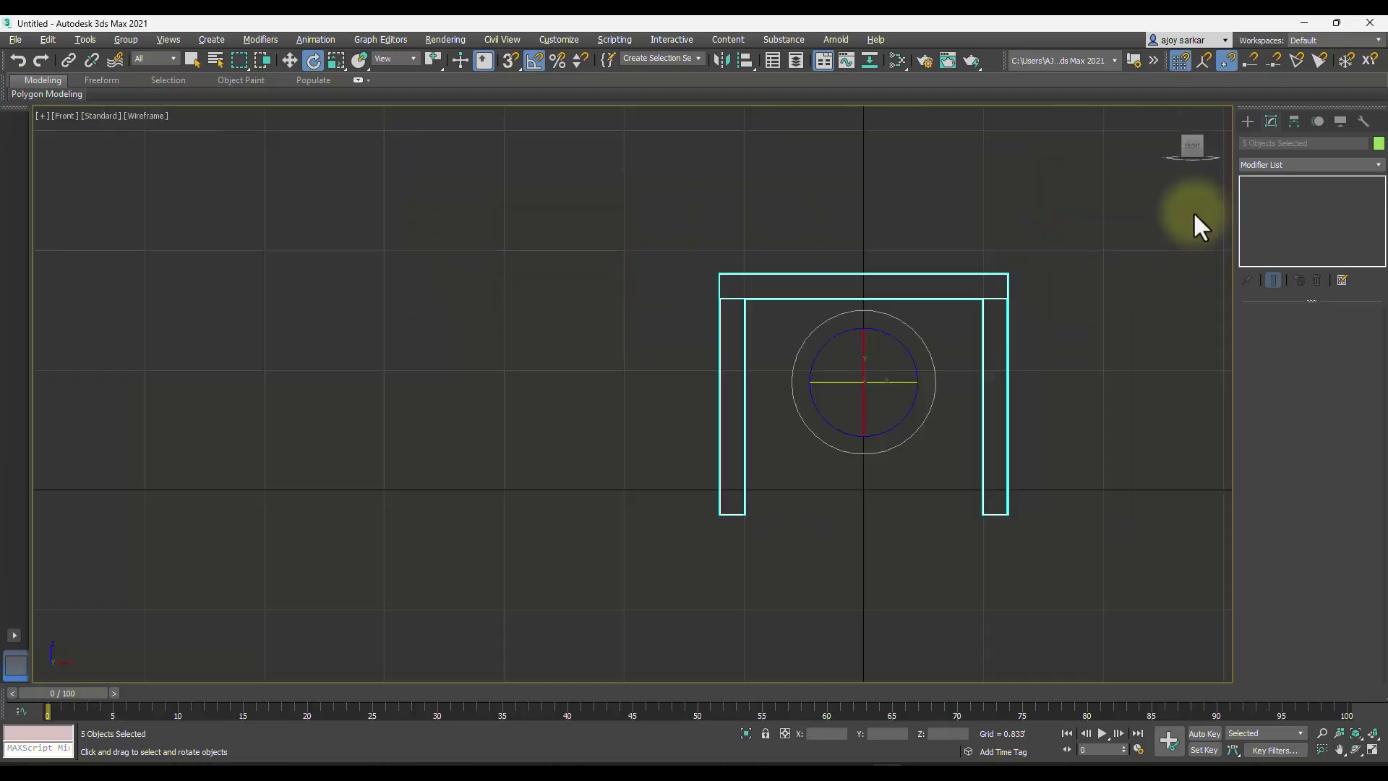
pyautogui.press('w')
pyautogui.moveTo(860, 322); pyautogui.dragTo(865, 294)
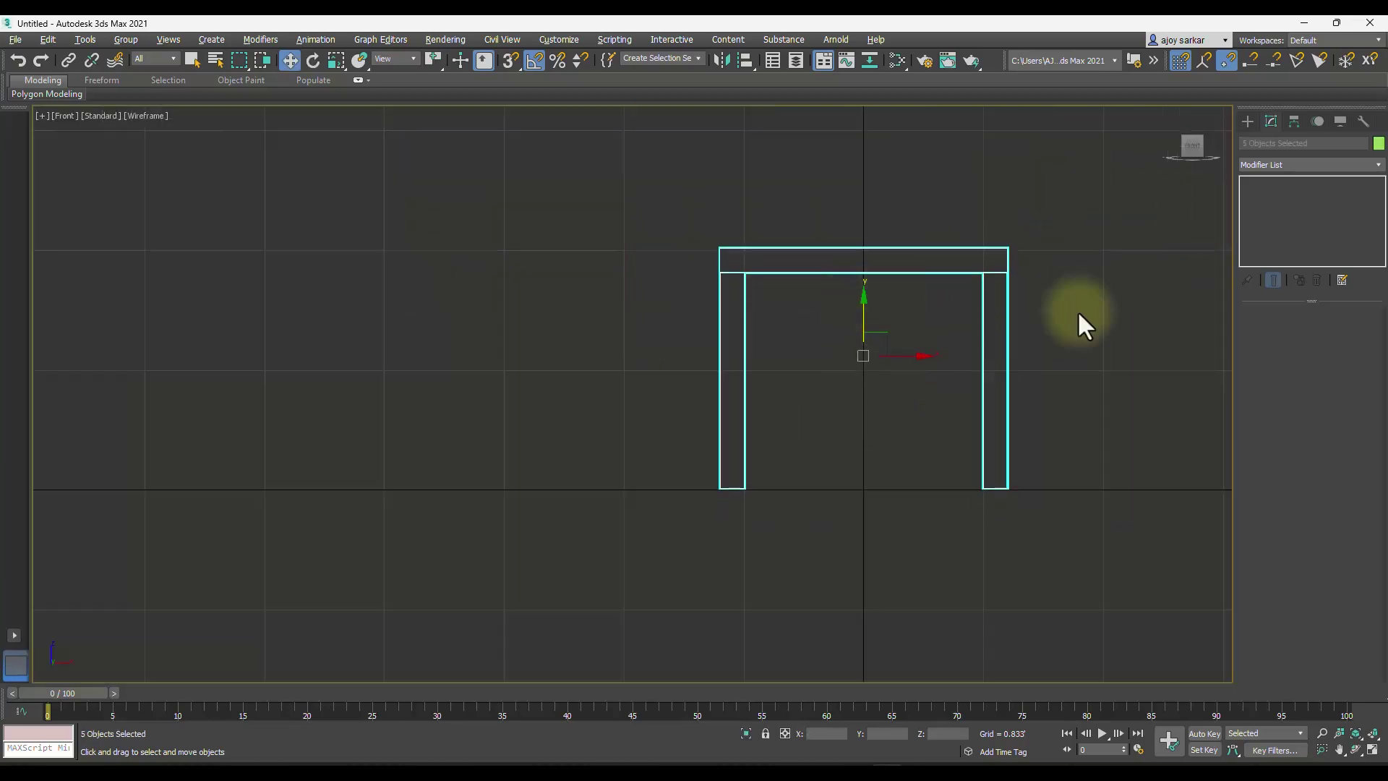
pyautogui.click(1101, 316)
# - Return to a maximized Perspective view and move the whole table away from the grid's centre
pyautogui.hotkey('alt', 'w')
pyautogui.scroll(-2, 960, 486)
pyautogui.hotkey('alt', 'w')
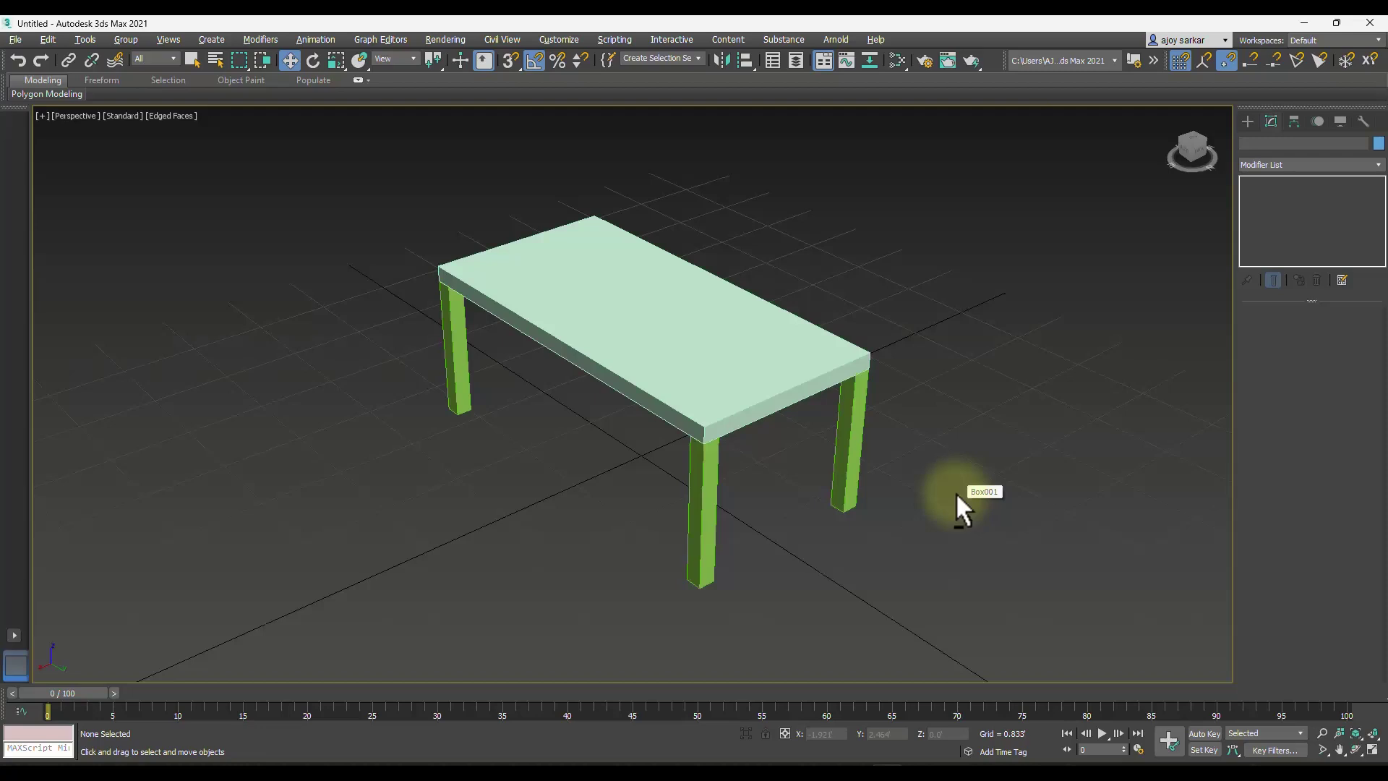
pyautogui.moveTo(747, 353)
pyautogui.keyDown('alt'); pyautogui.mouseDown(button='middle')
pyautogui.moveTo(802, 326)
pyautogui.moveTo(729, 283)
pyautogui.moveTo(725, 185)
pyautogui.moveTo(774, 232)
pyautogui.moveTo(718, 331)
pyautogui.moveTo(598, 288)
pyautogui.moveTo(623, 267)
pyautogui.moveTo(754, 303)
pyautogui.moveTo(762, 350)
pyautogui.mouseUp(button='middle'); pyautogui.keyUp('alt')
pyautogui.scroll(-3, 761, 350)
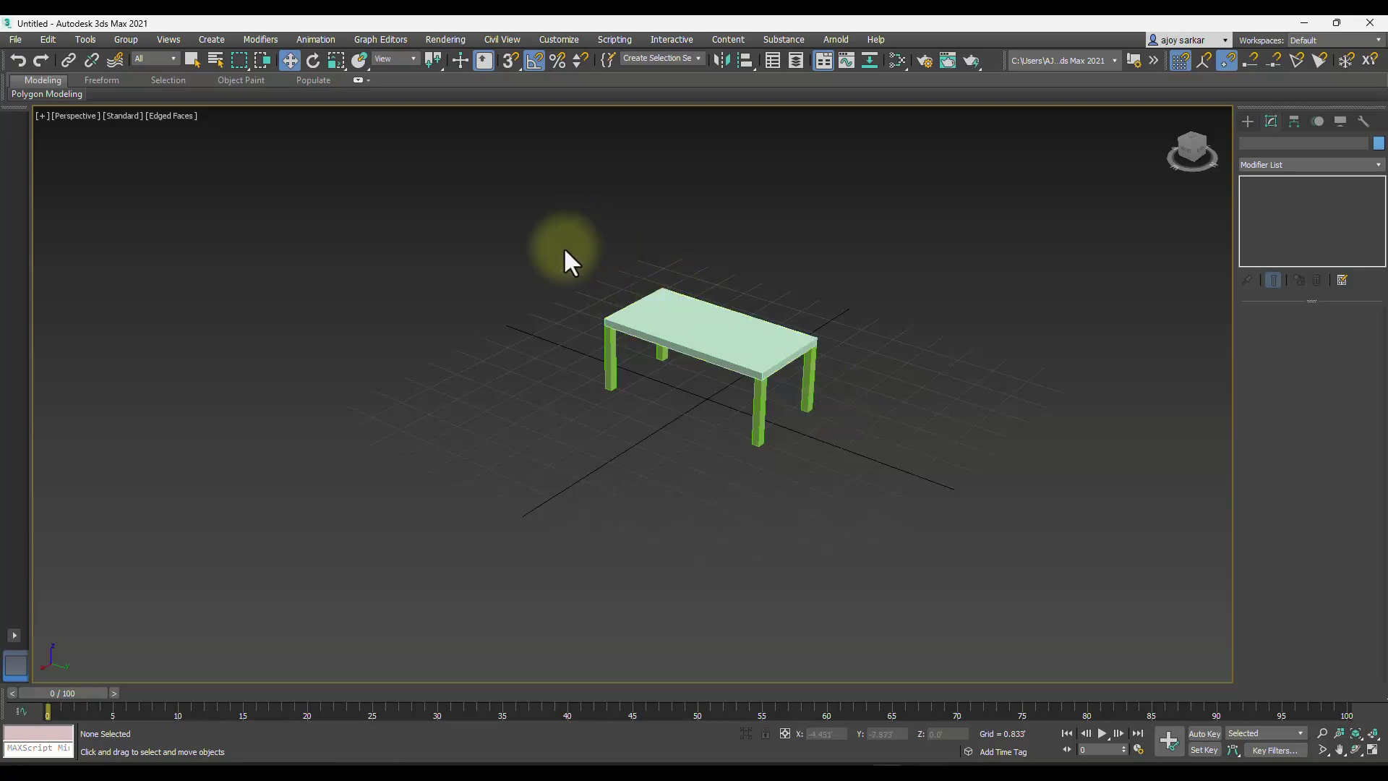
pyautogui.moveTo(562, 246); pyautogui.dragTo(656, 217)
pyautogui.click(793, 223)
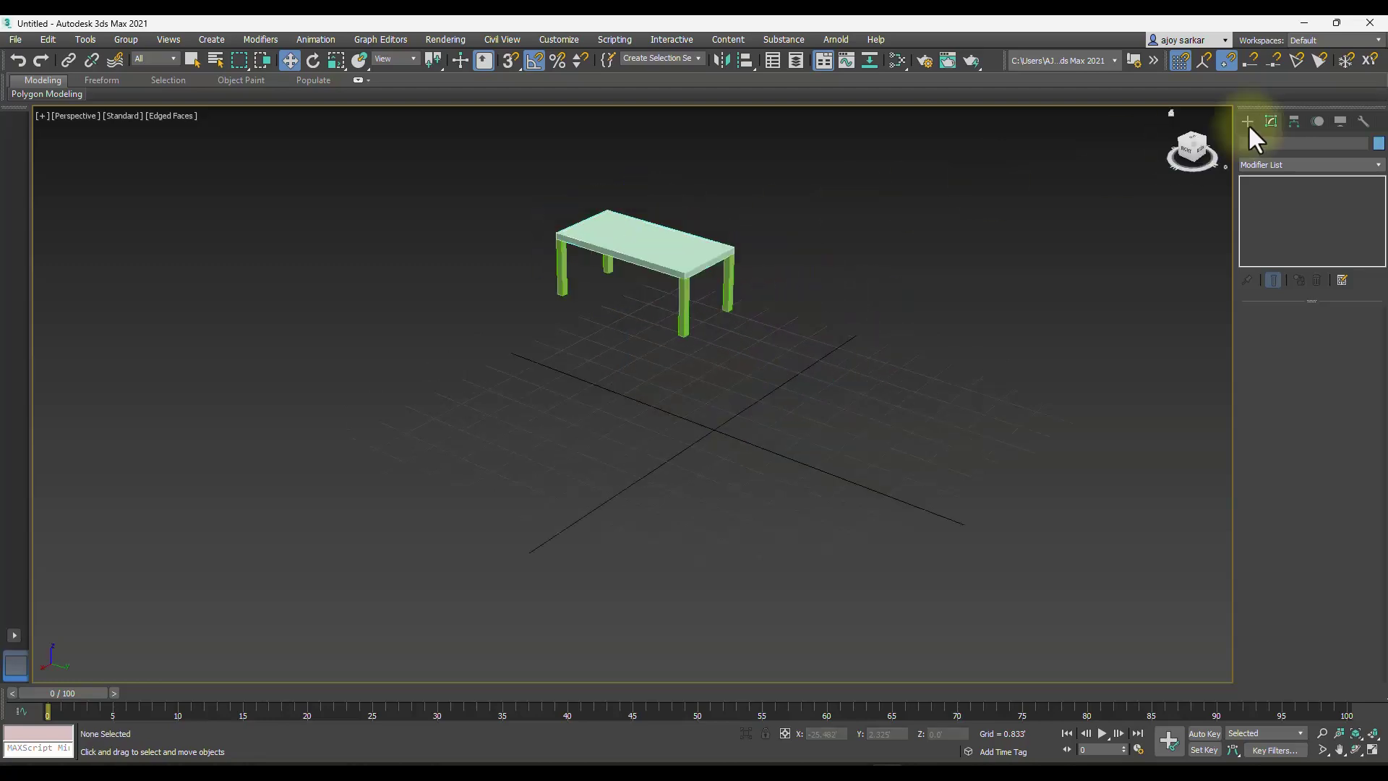
# - Create a box about 3.24' long, 1.67' wide and 0.3' high near the grid's centre and open its parameters for editing
pyautogui.click(1247, 121)
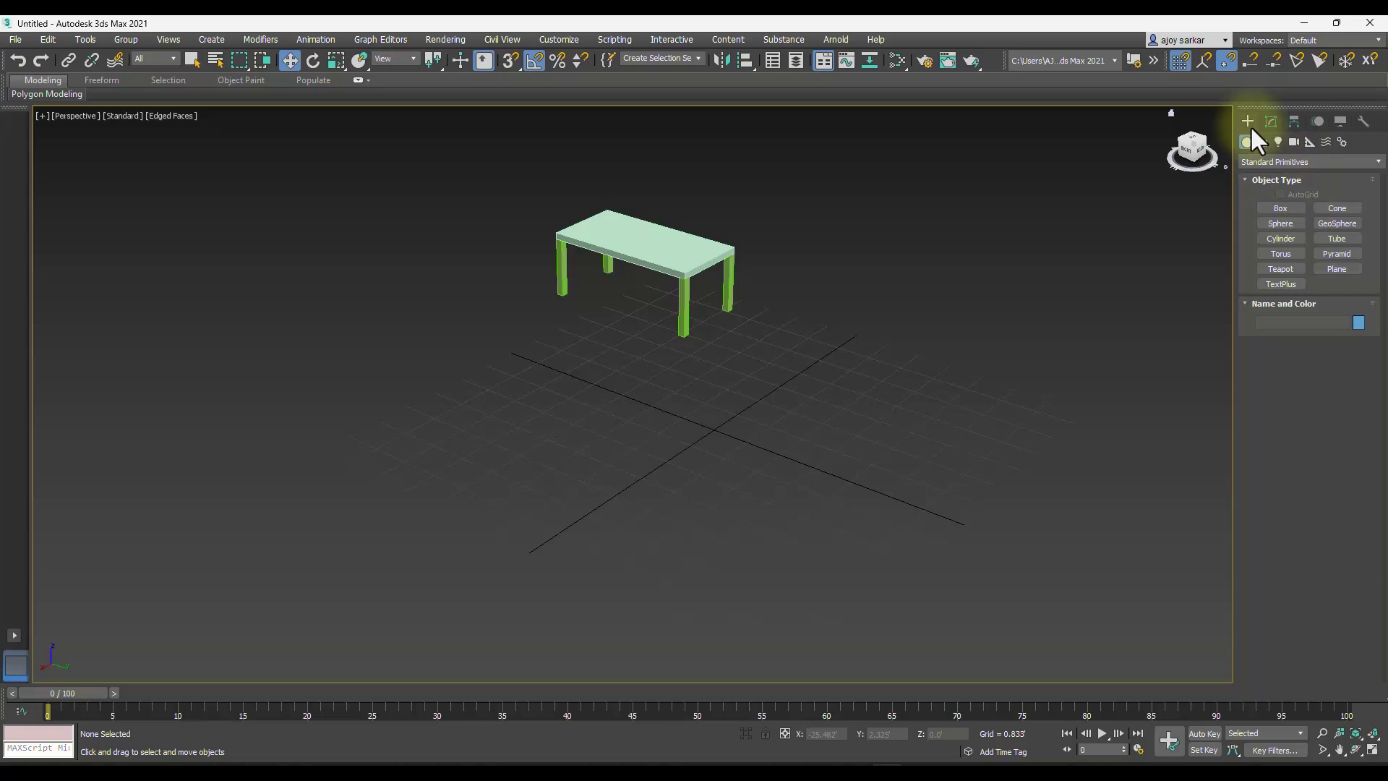
pyautogui.click(1279, 208)
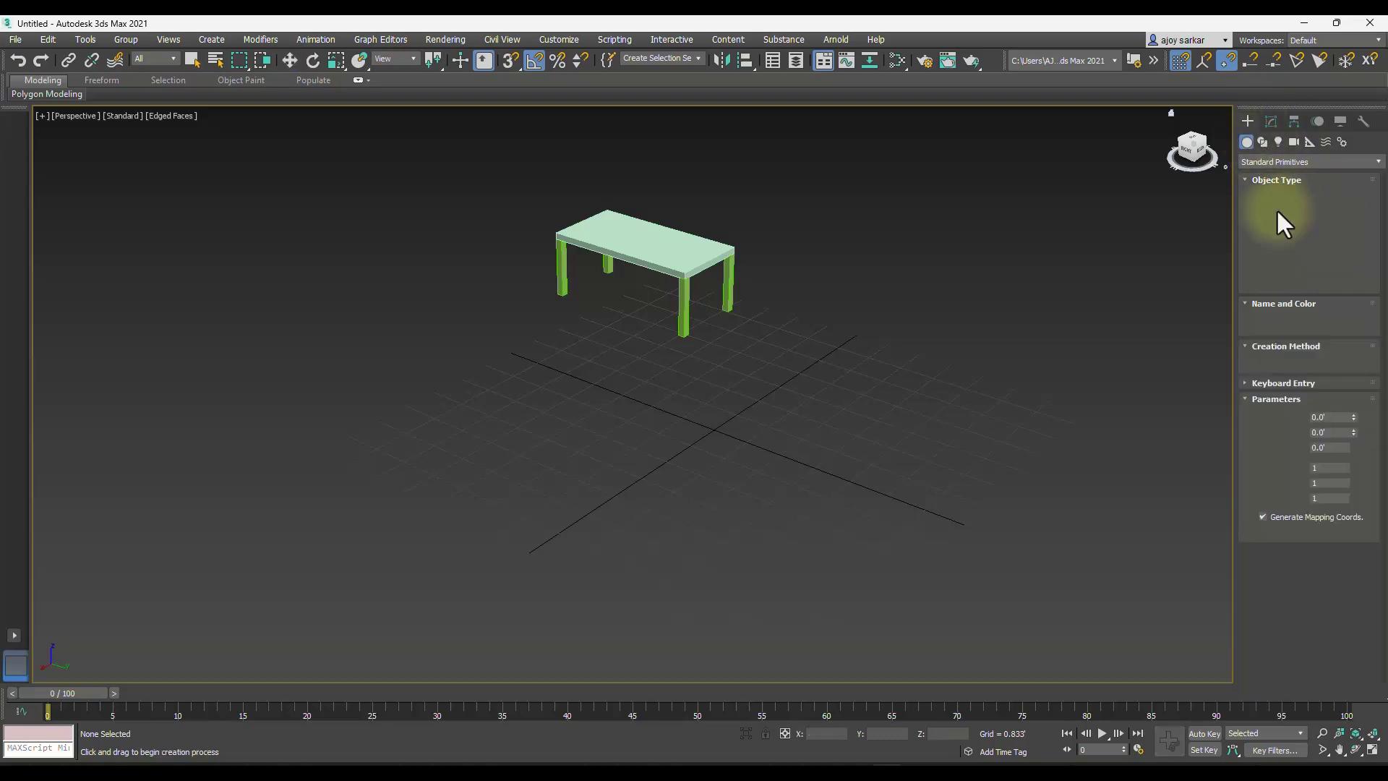
pyautogui.click(663, 412)
pyautogui.moveTo(665, 416); pyautogui.dragTo(737, 478)
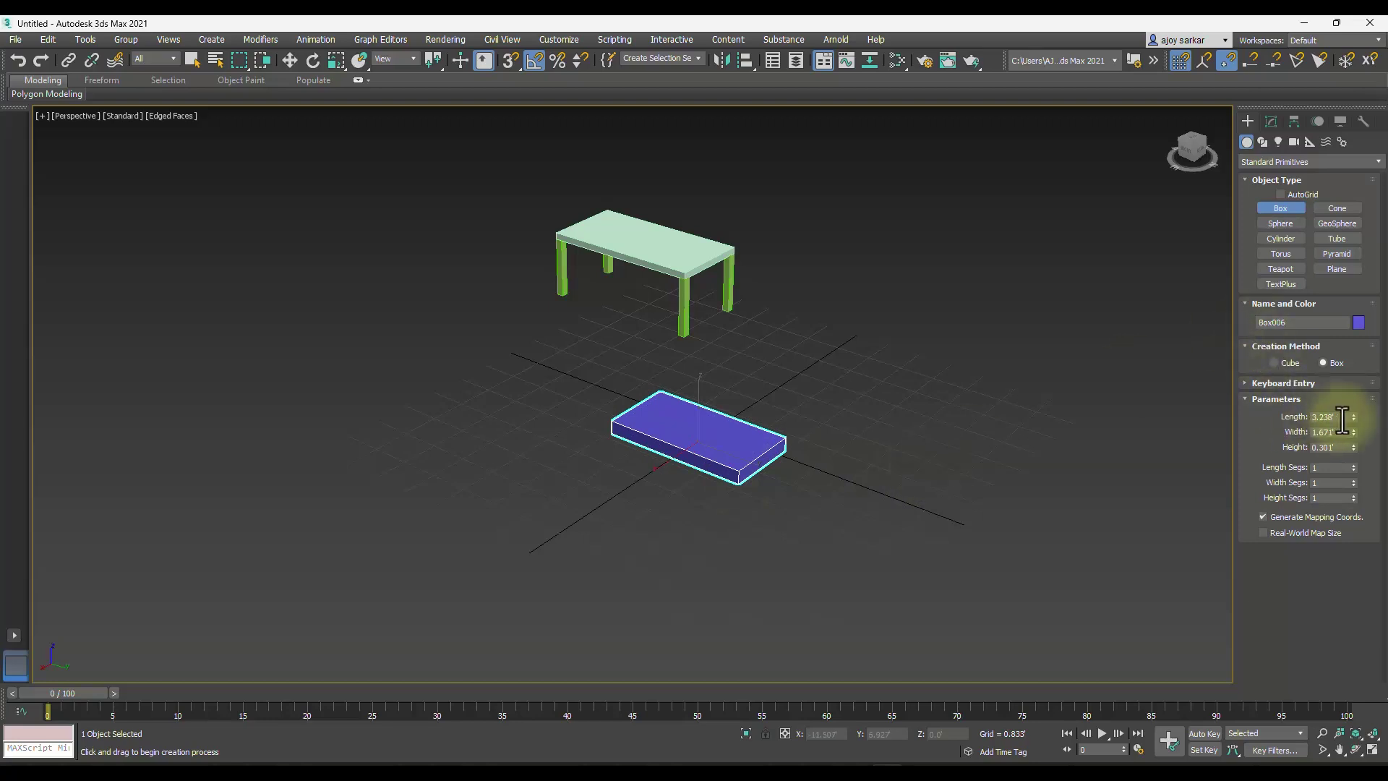
pyautogui.click(1270, 121)
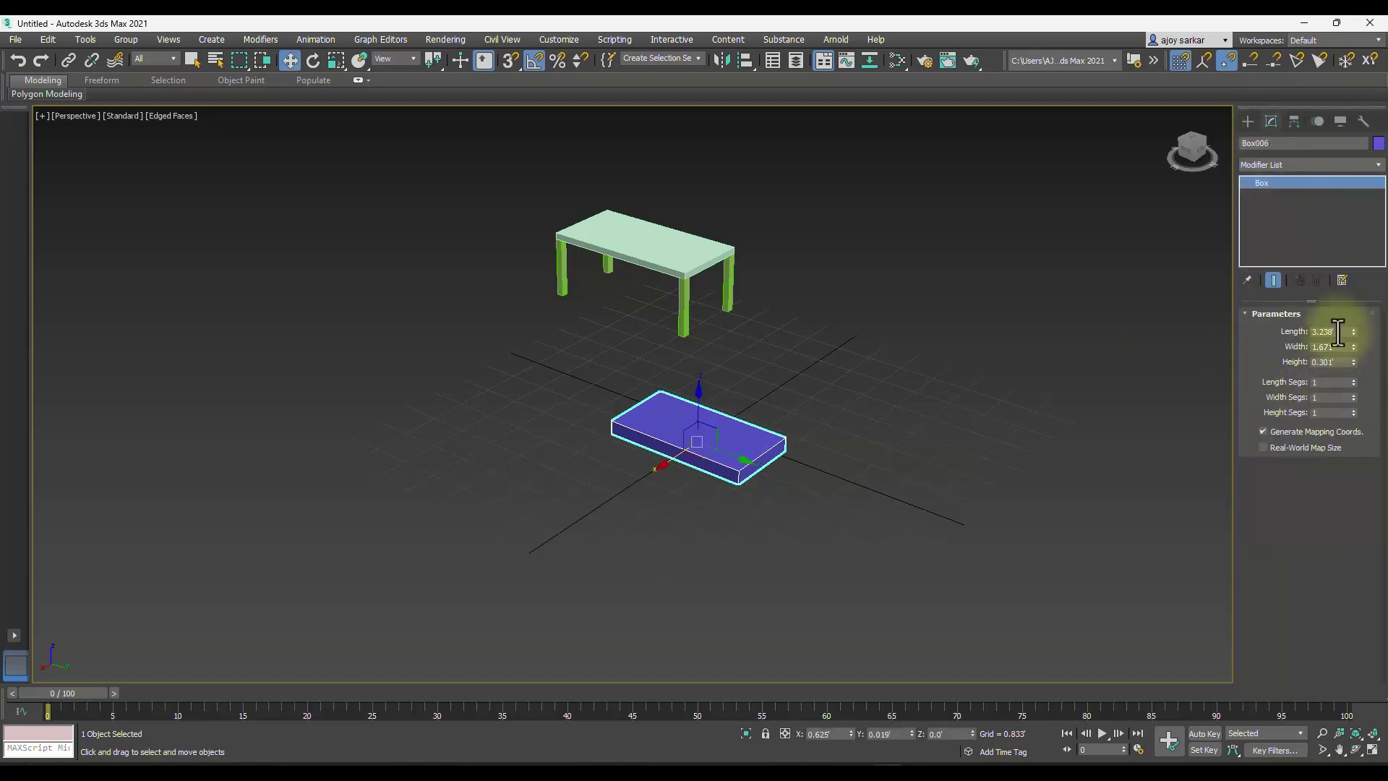
# - Set the new box's length to 4', its width to 2' and its height to 2"
pyautogui.doubleClick(1338, 333)
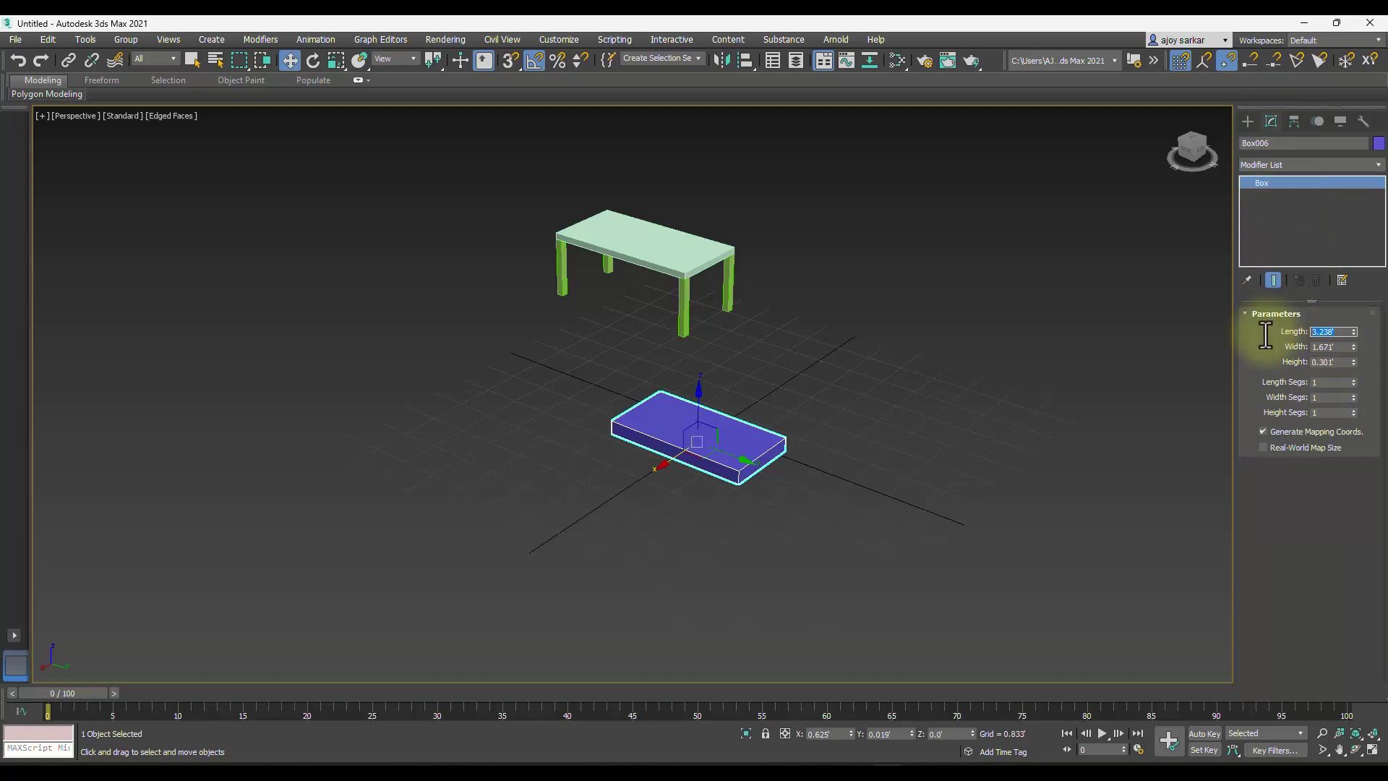
pyautogui.press('Tab')
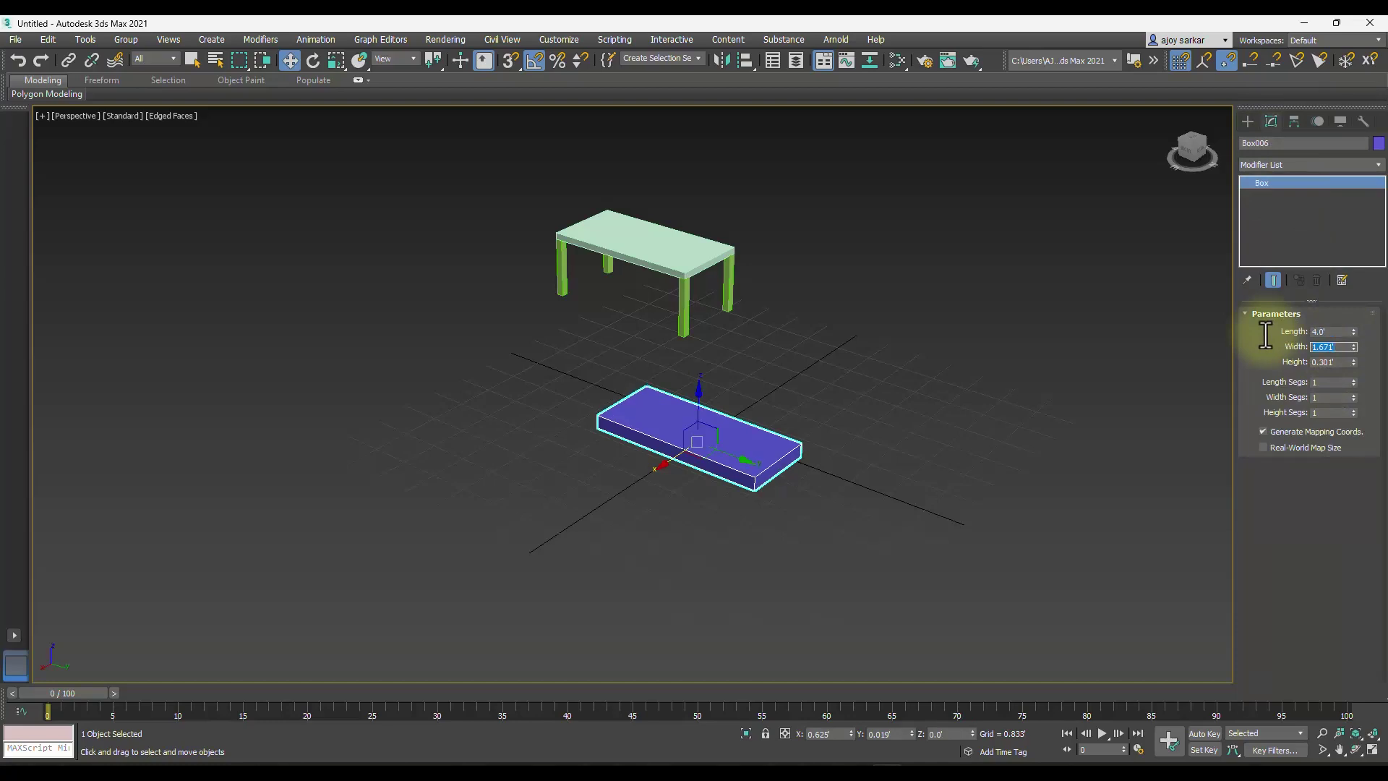
pyautogui.write('2')
pyautogui.press('Tab')
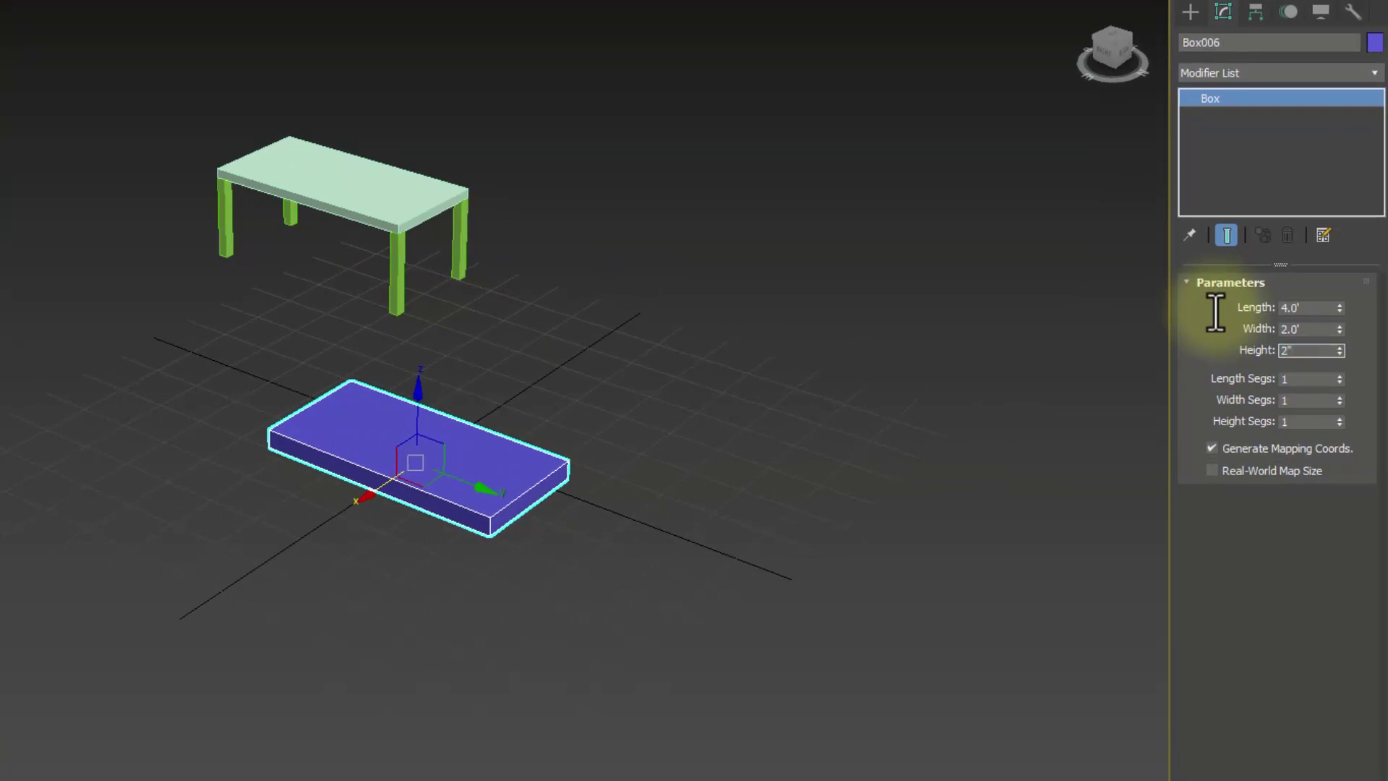
pyautogui.press('Return')
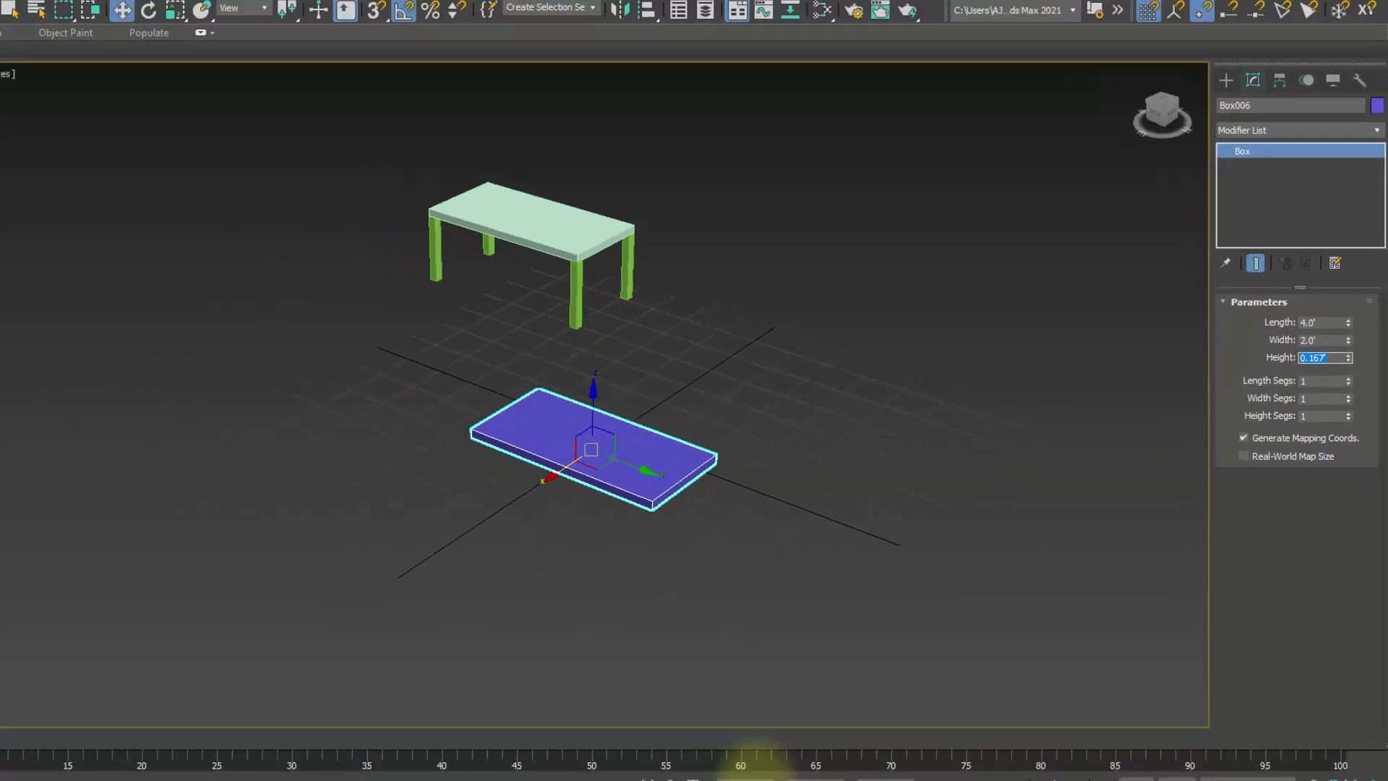
# - Centre the box on the grid by setting its X and Y position to 0, and deselect it
pyautogui.click(828, 733)
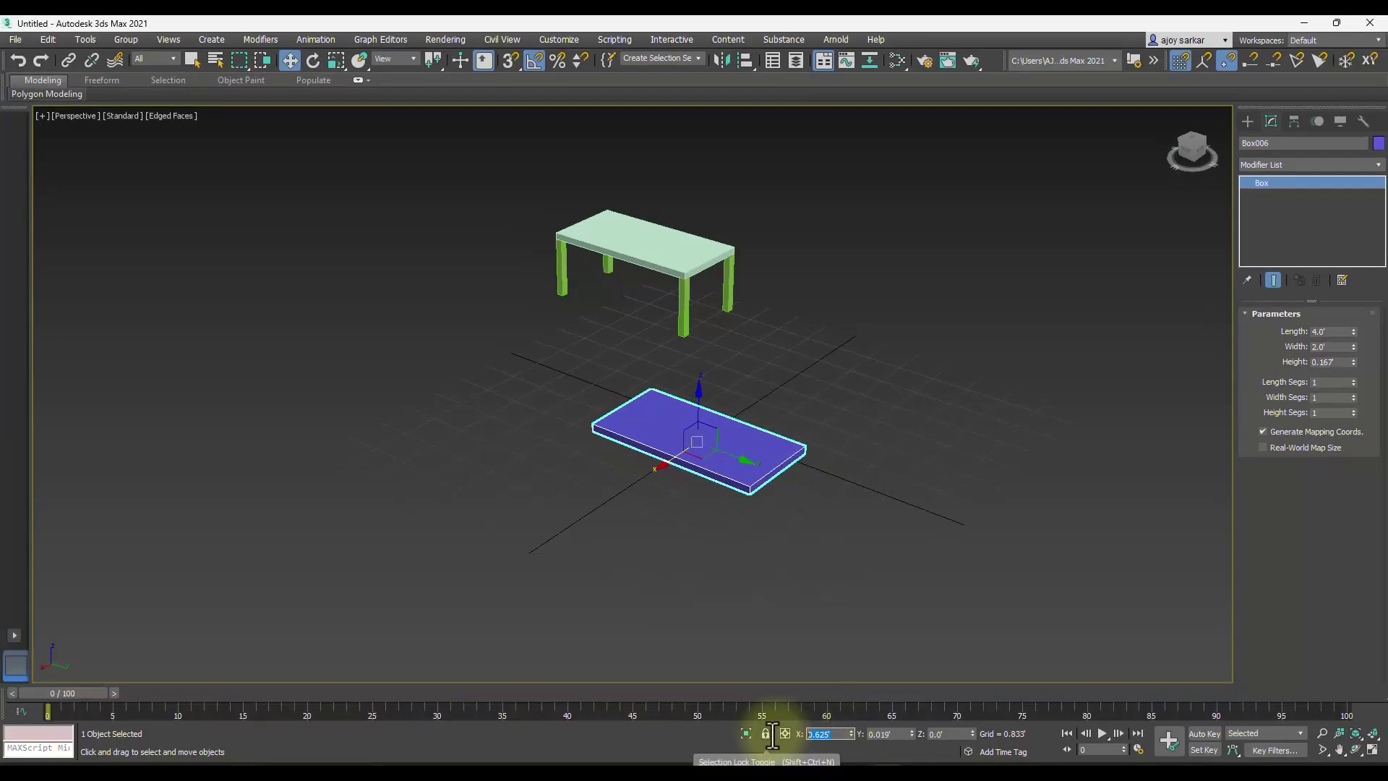
pyautogui.write('0')
pyautogui.press('Tab')
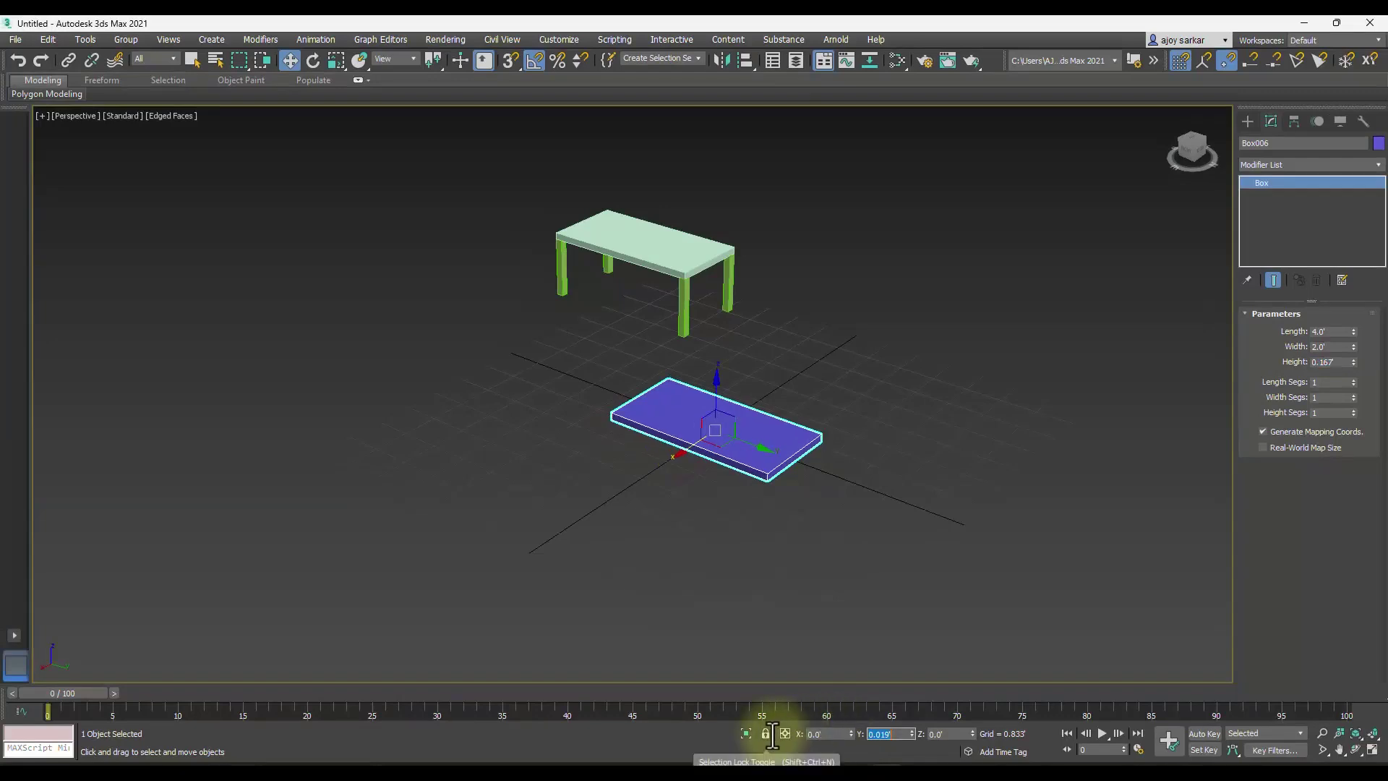
pyautogui.press('Tab')
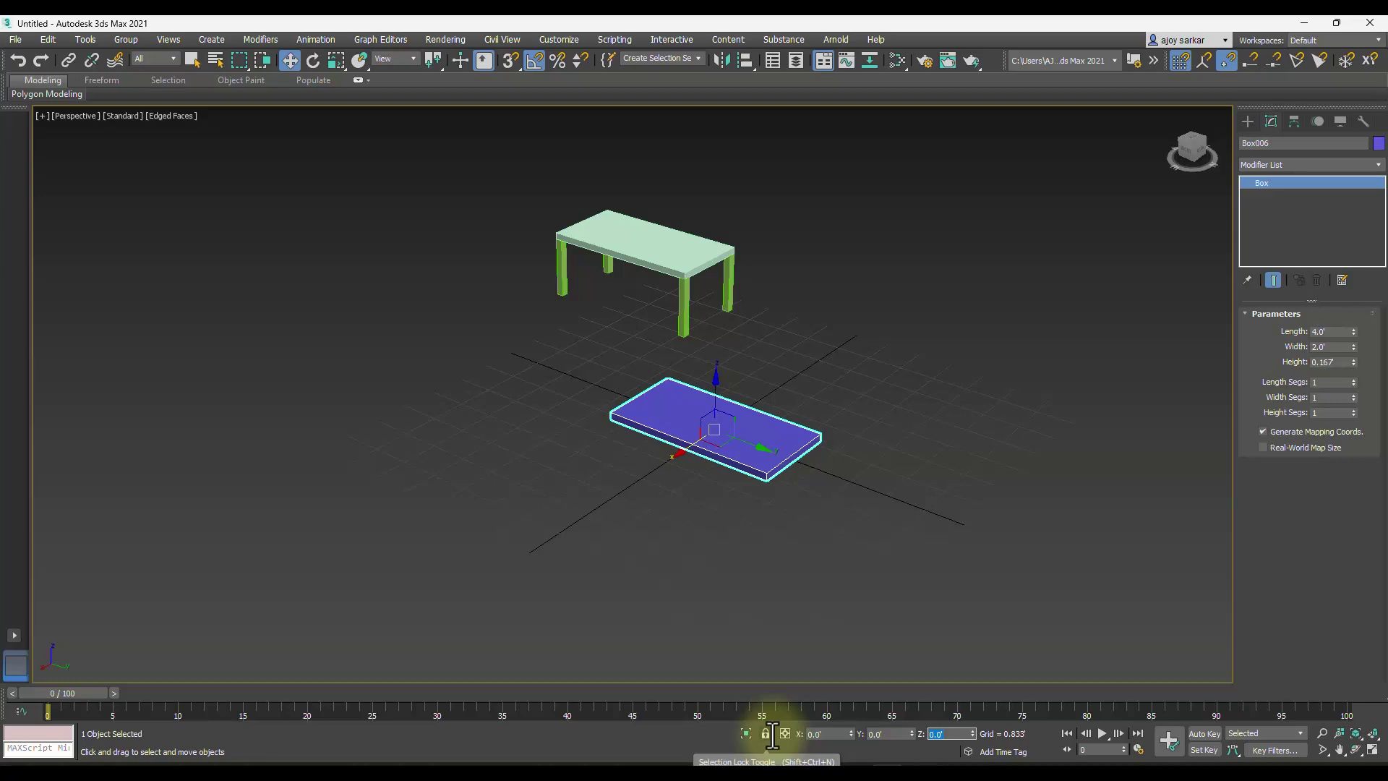
pyautogui.click(985, 274)
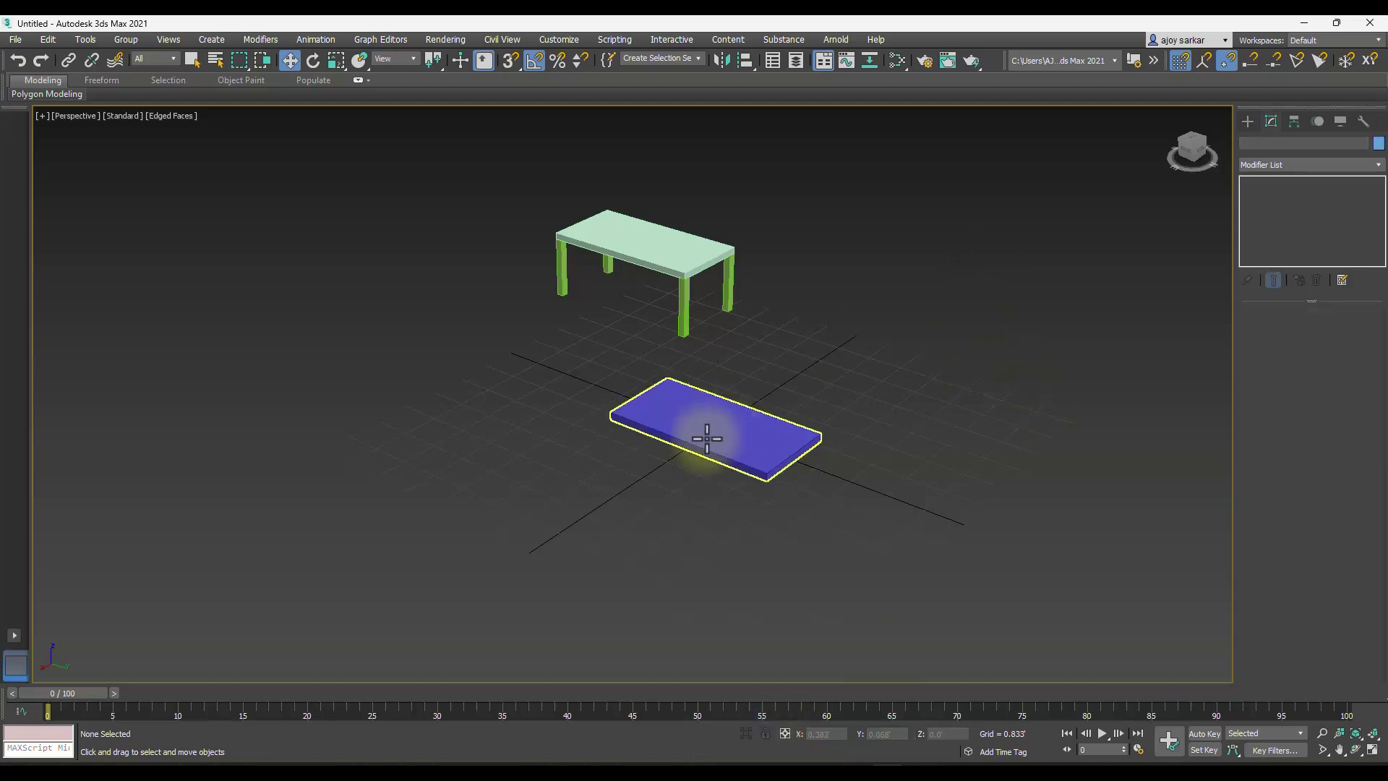
# - Select the blue box and convert it to an Editable Poly
pyautogui.scroll(2, 707, 438)
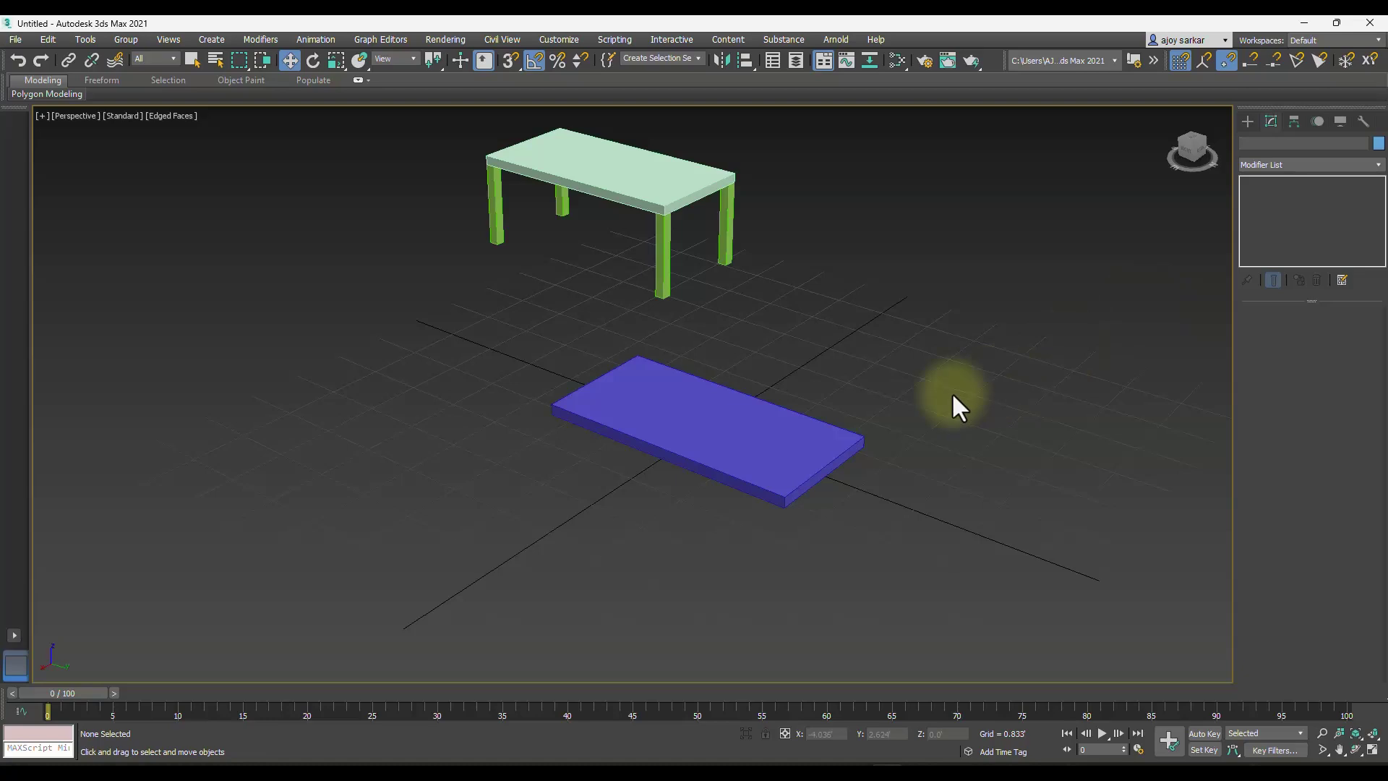
pyautogui.click(706, 397)
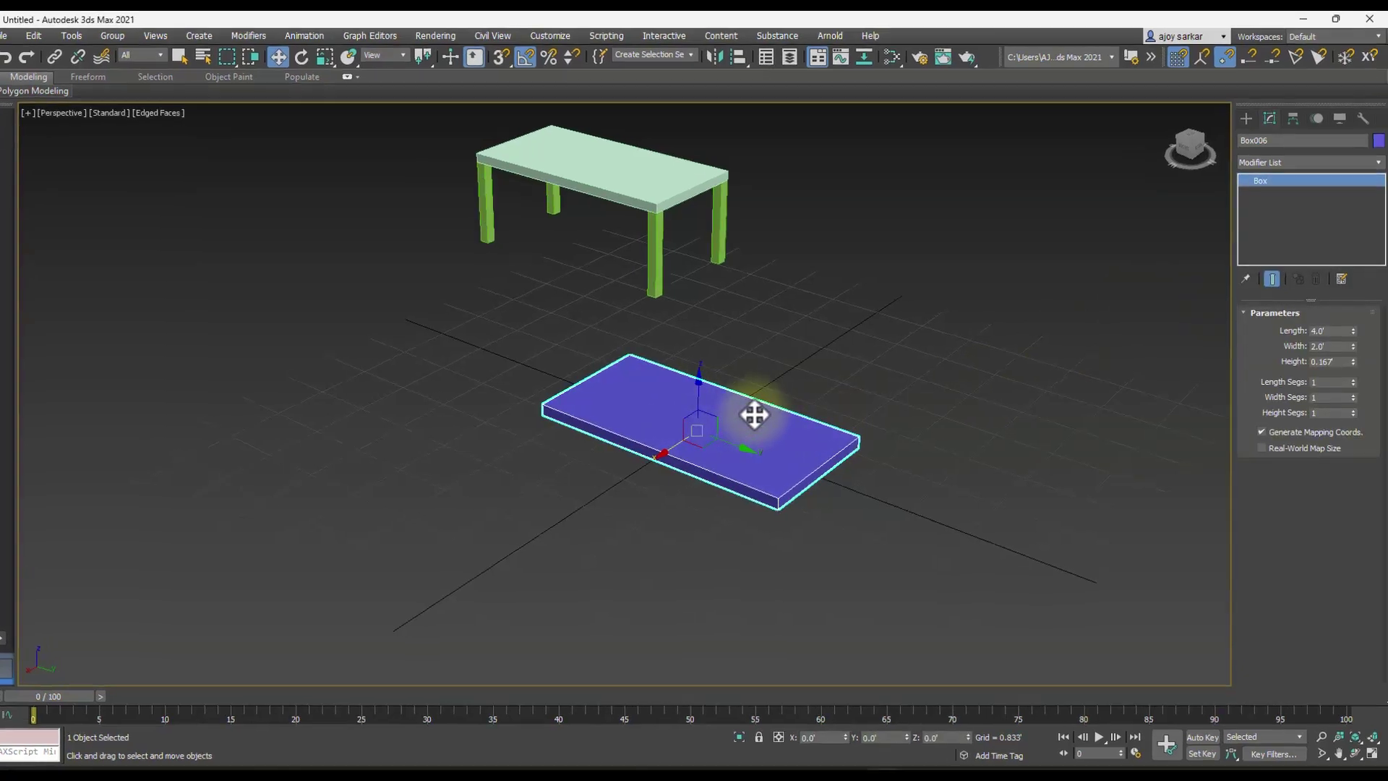
pyautogui.rightClick(776, 431)
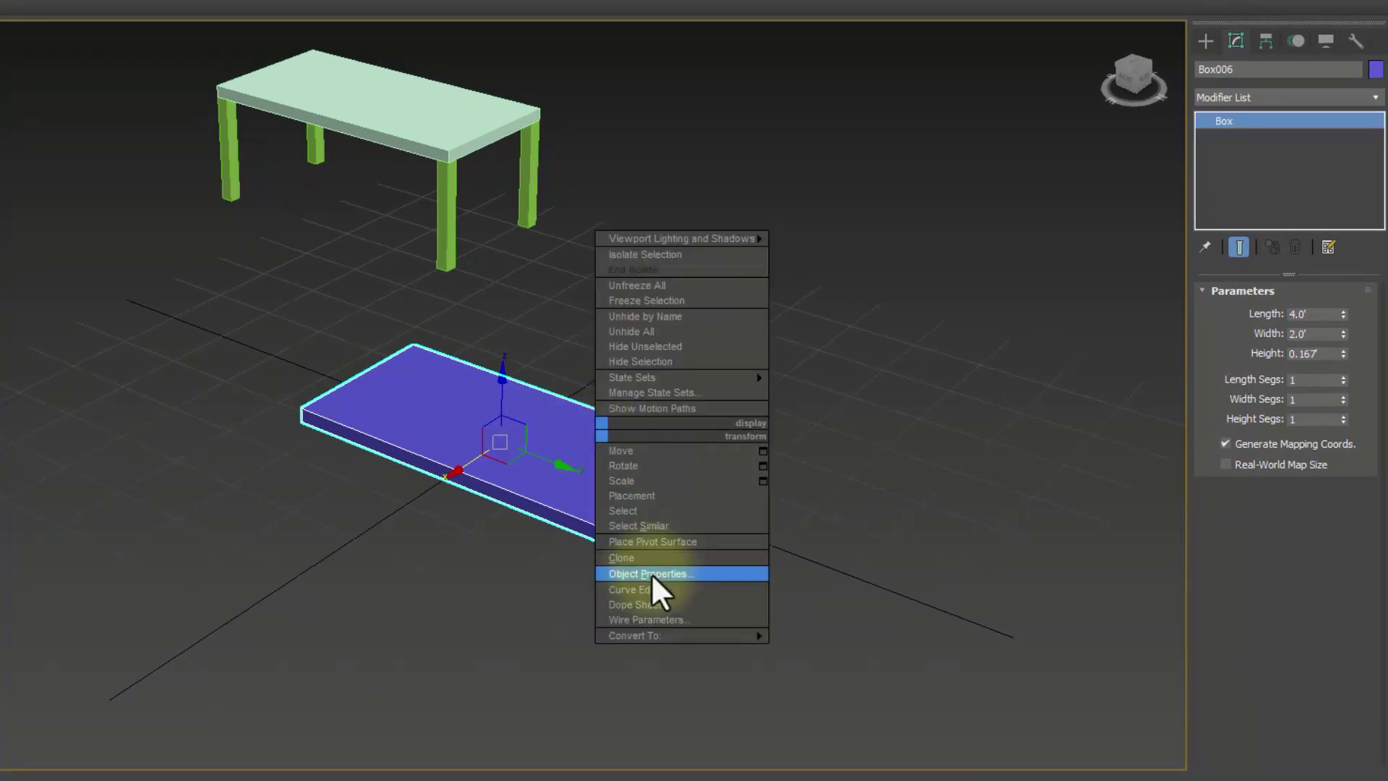
pyautogui.moveTo(644, 639)
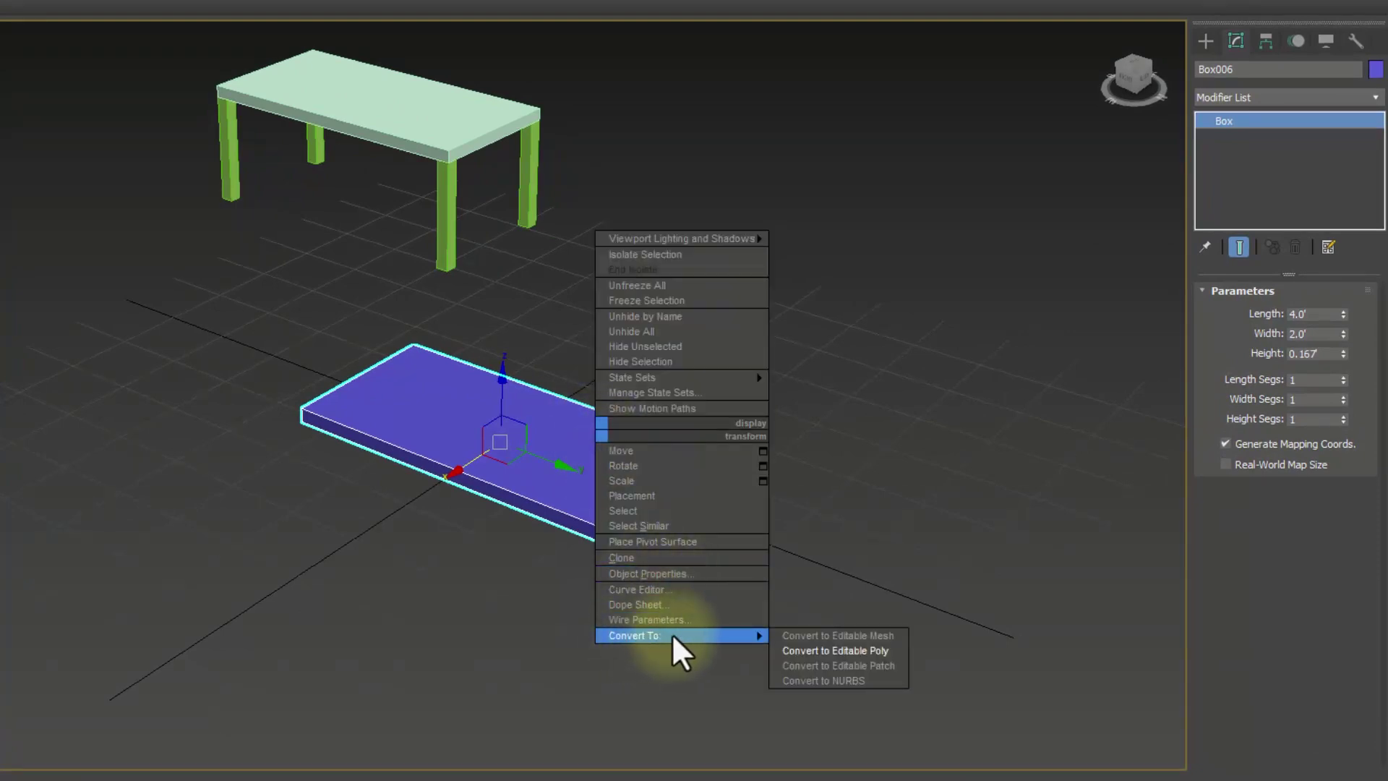
pyautogui.click(882, 649)
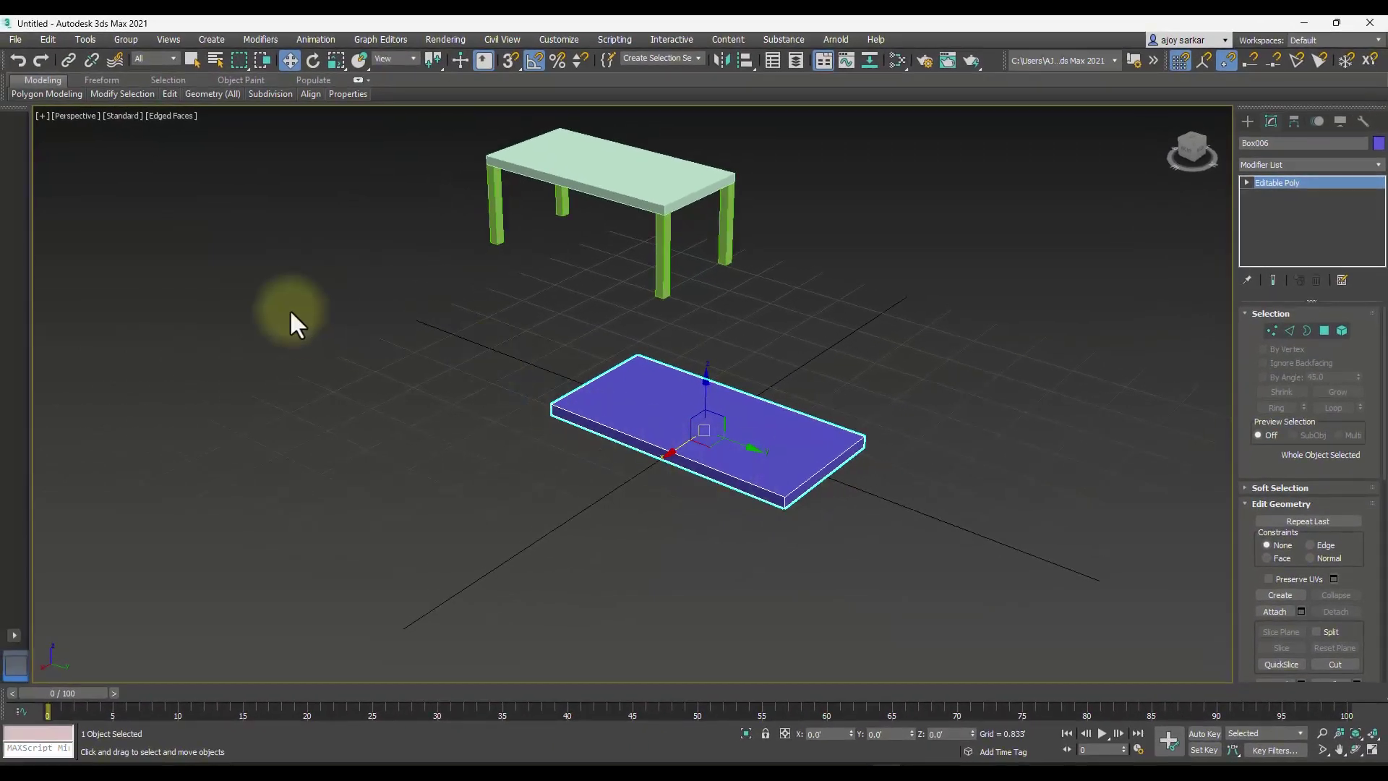
# - Insert four SwiftLoop edge loops on the slab, one close to each of its four sides, marking out squares at the corners
pyautogui.moveTo(168, 95)
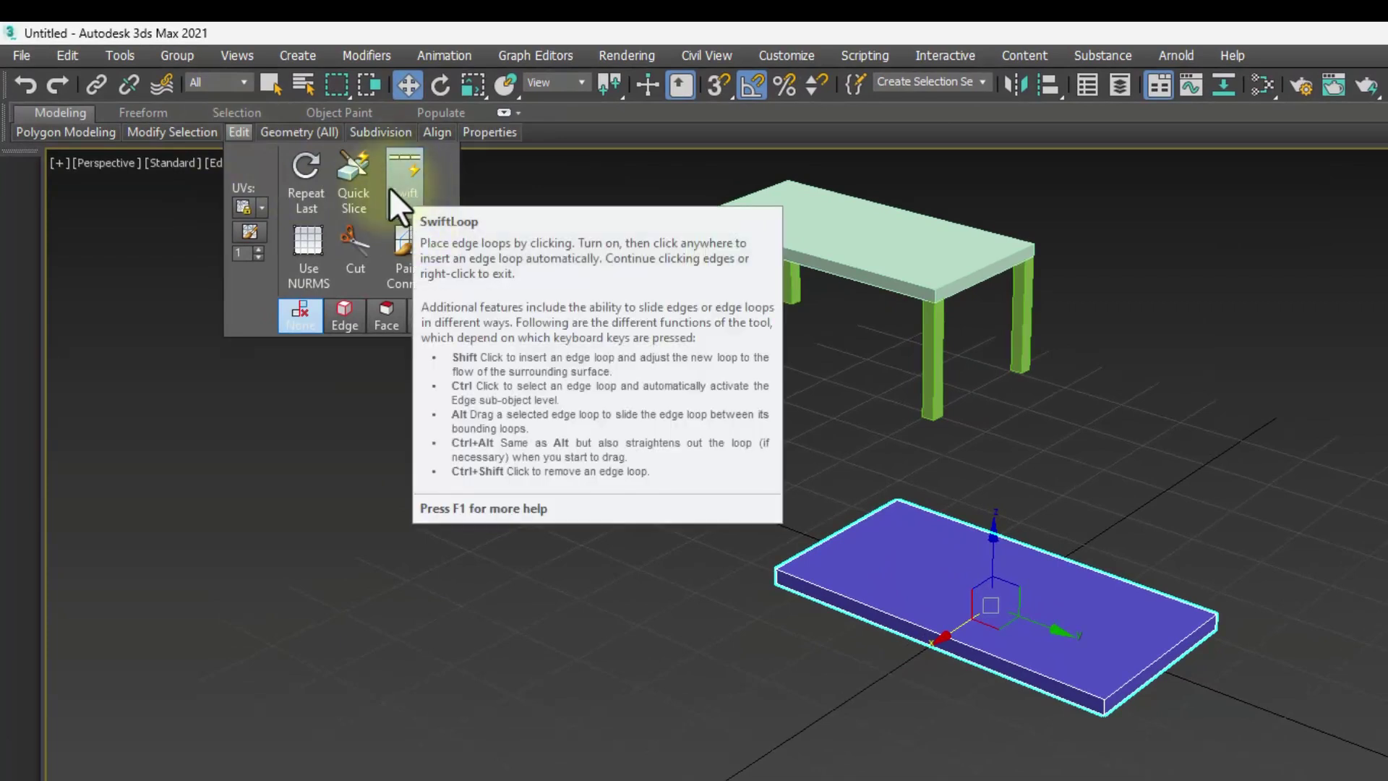
pyautogui.click(400, 178)
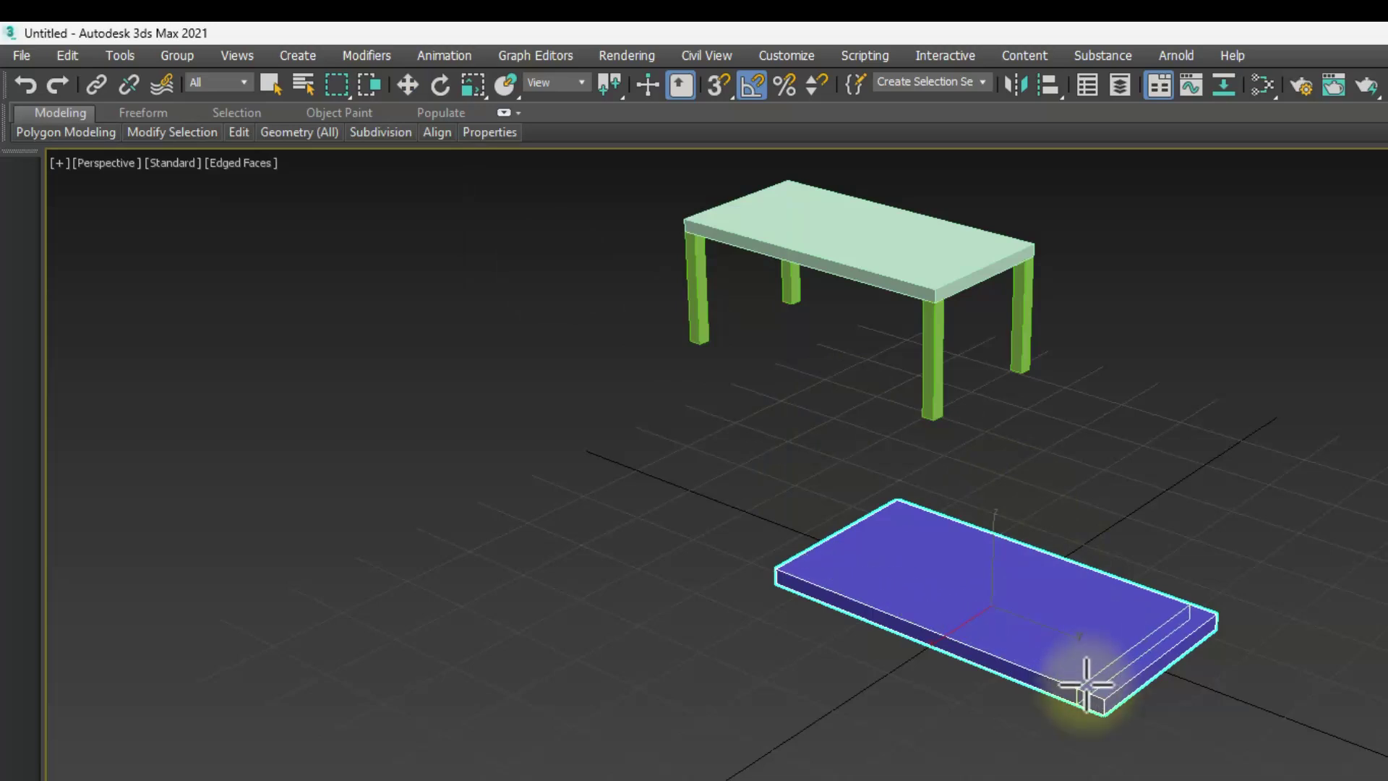
pyautogui.scroll(3, 1085, 683)
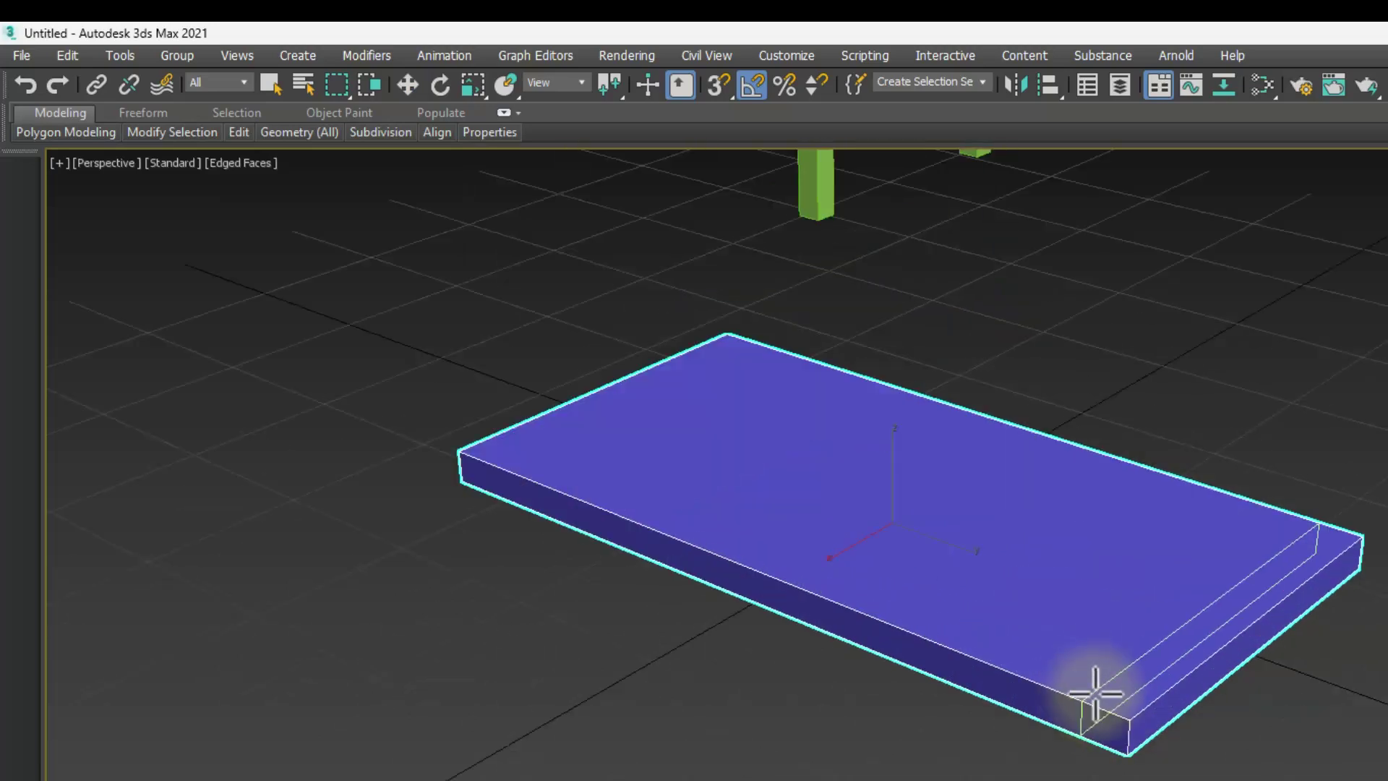
pyautogui.click(1097, 690)
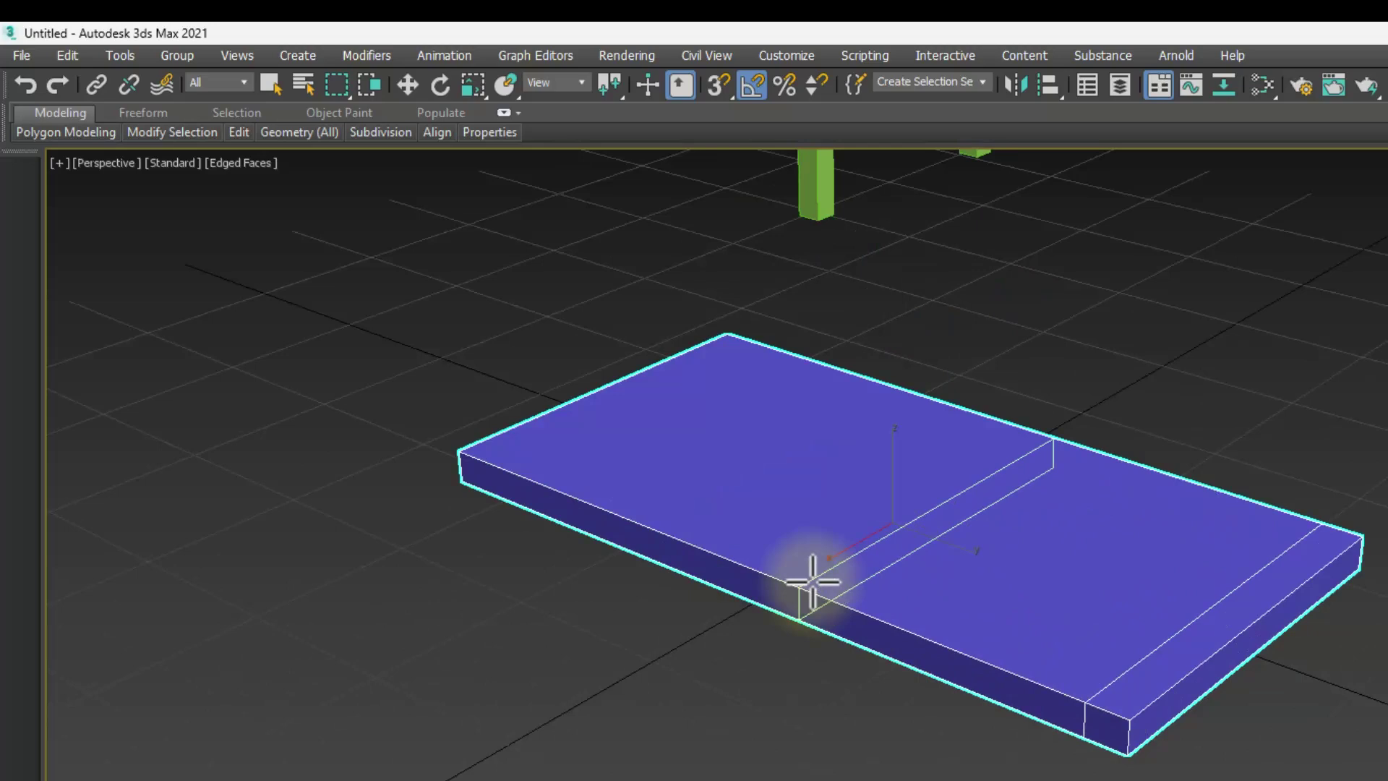
pyautogui.click(538, 459)
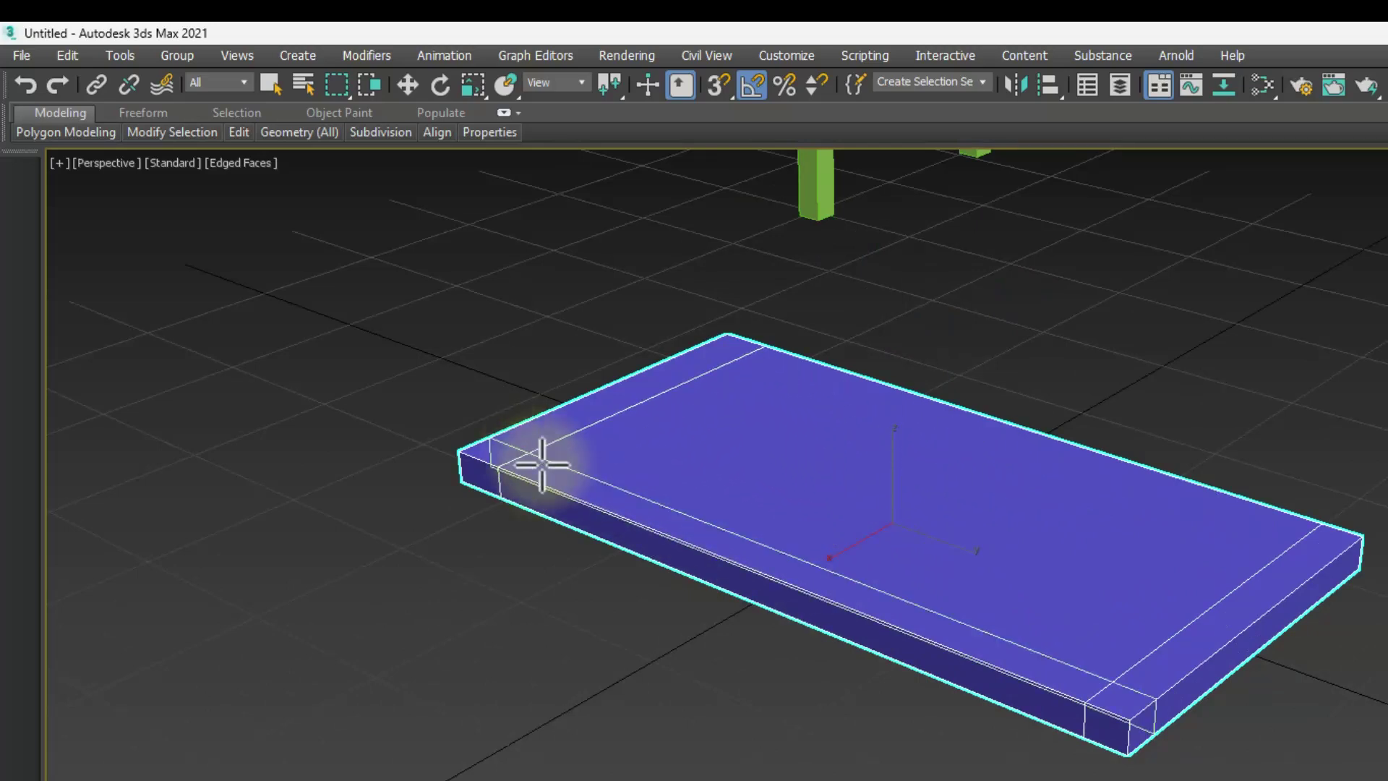
pyautogui.click(1139, 673)
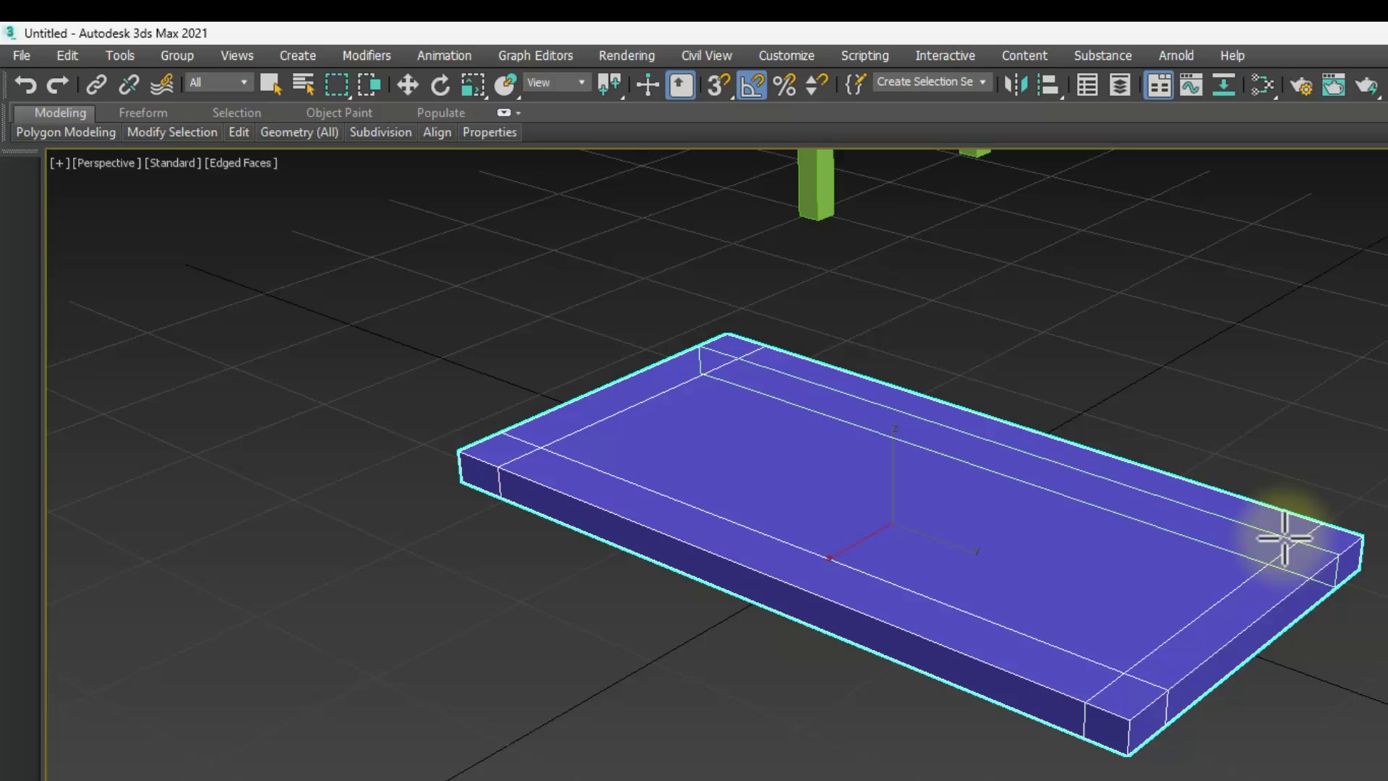
pyautogui.click(1139, 486)
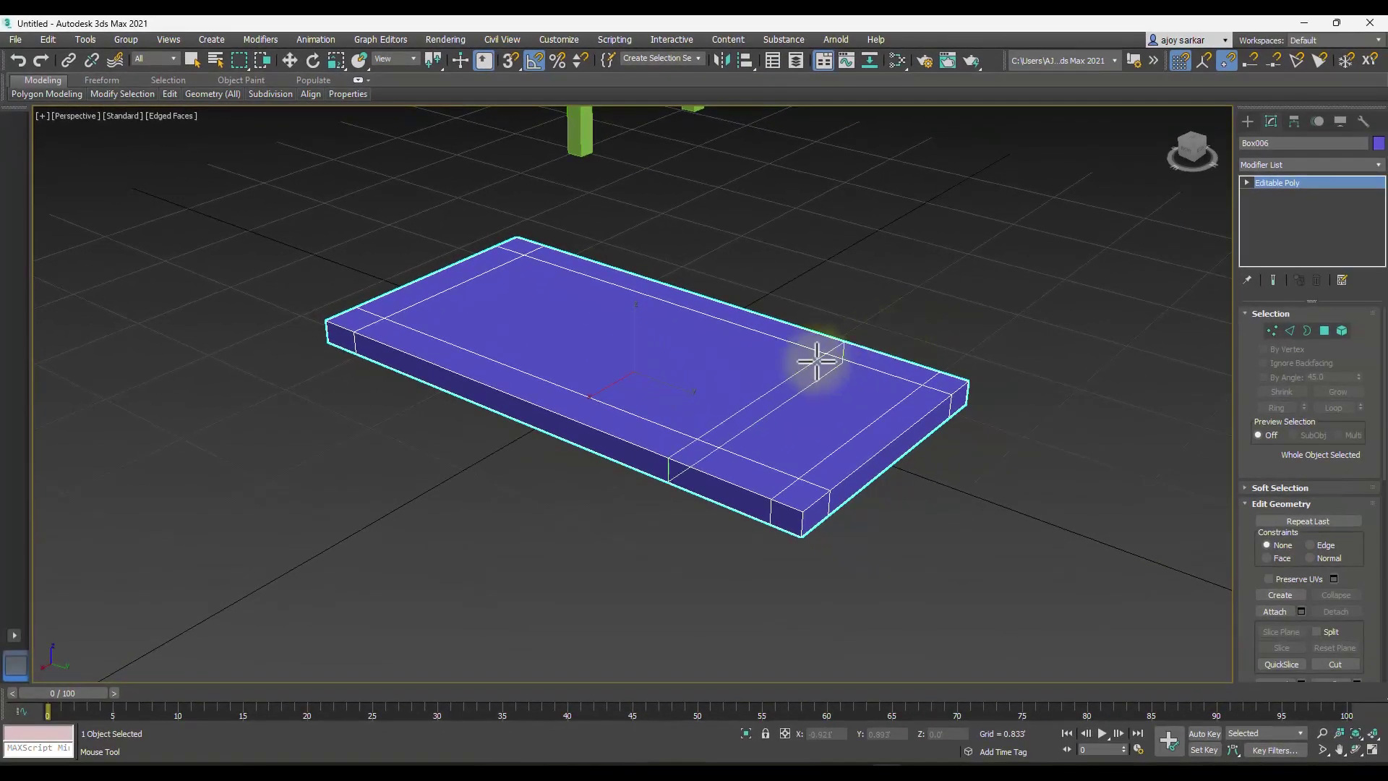
# - In a maximized Top view, select the vertices of the slab's east-side loop and move them outward along X to match the opposite margin
pyautogui.scroll(-5, 1144, 498)
pyautogui.hotkey('alt', 'w')
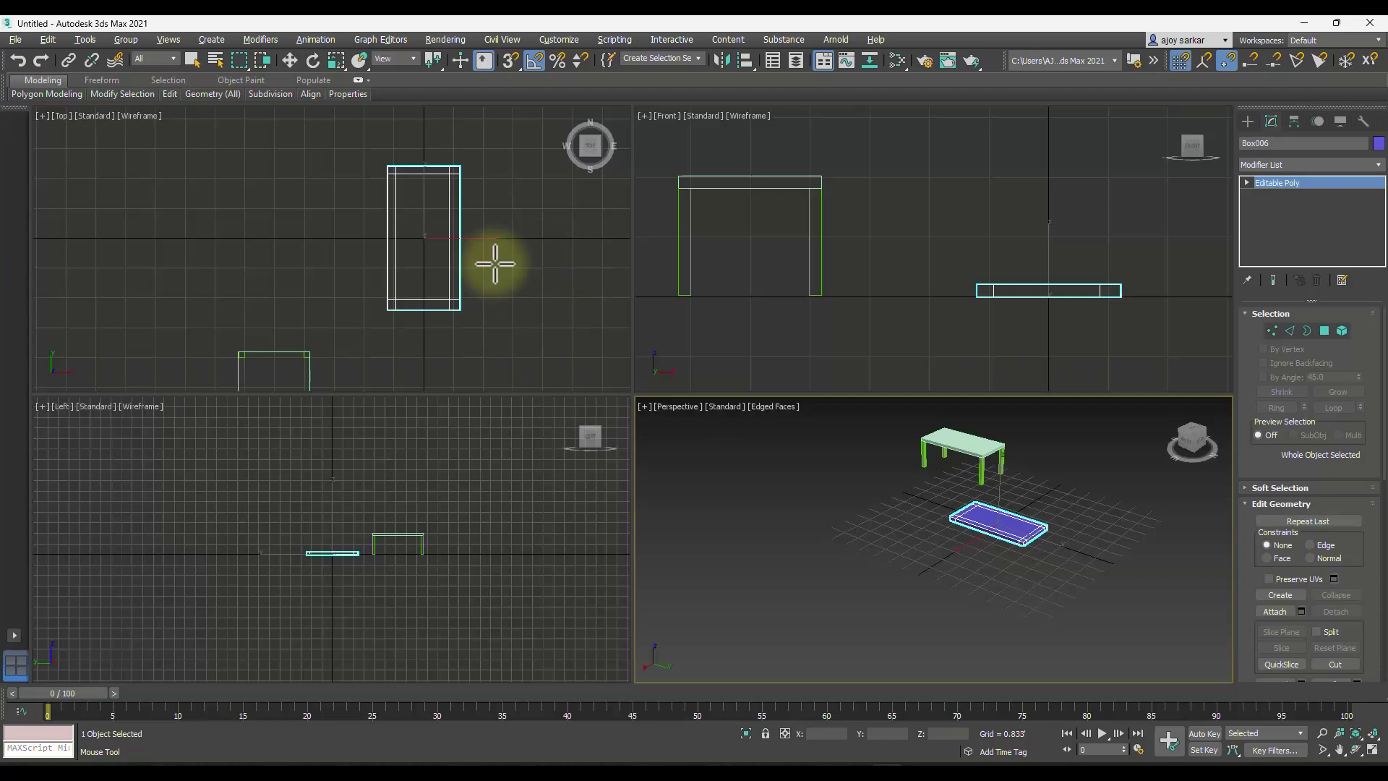
pyautogui.rightClick(524, 279)
pyautogui.hotkey('alt', 'w')
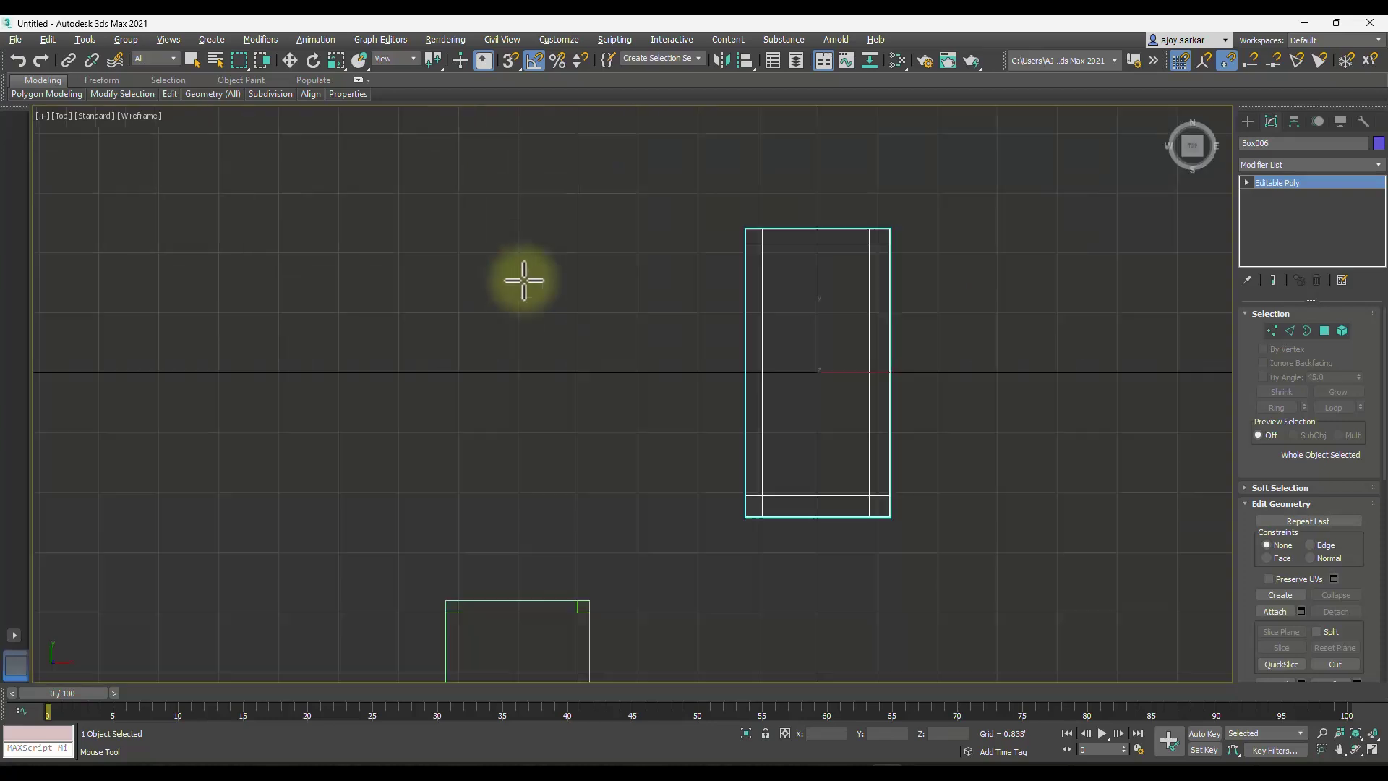
pyautogui.scroll(2, 920, 310)
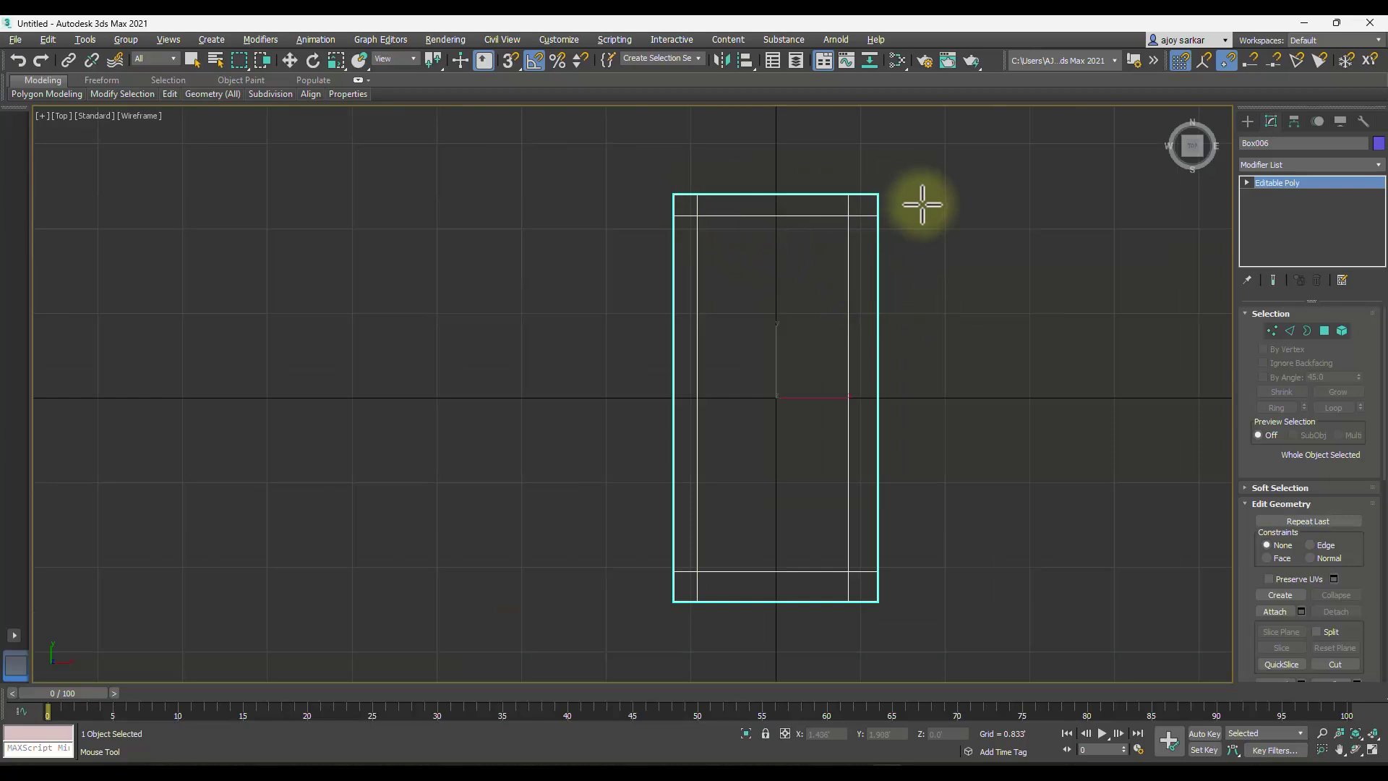
pyautogui.press('2')
pyautogui.press('w')
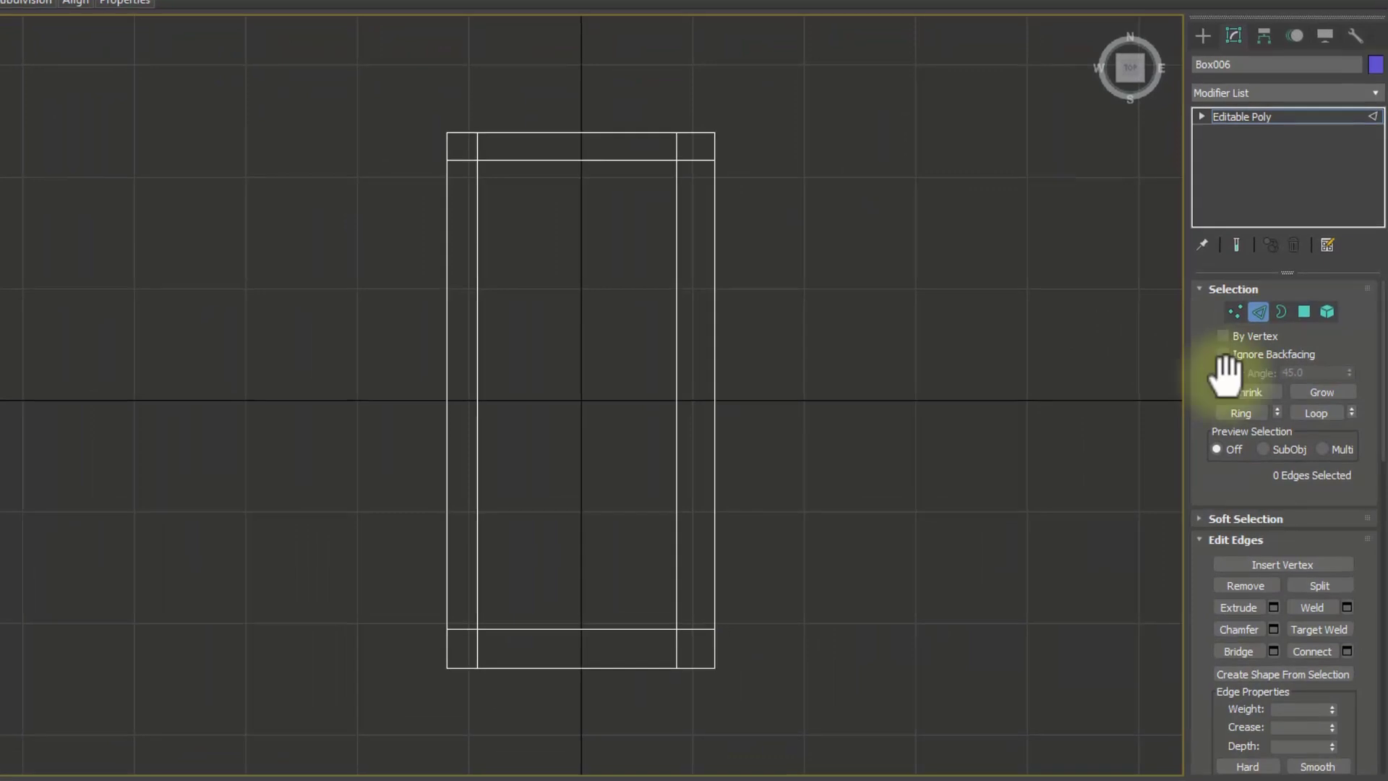
pyautogui.click(1235, 313)
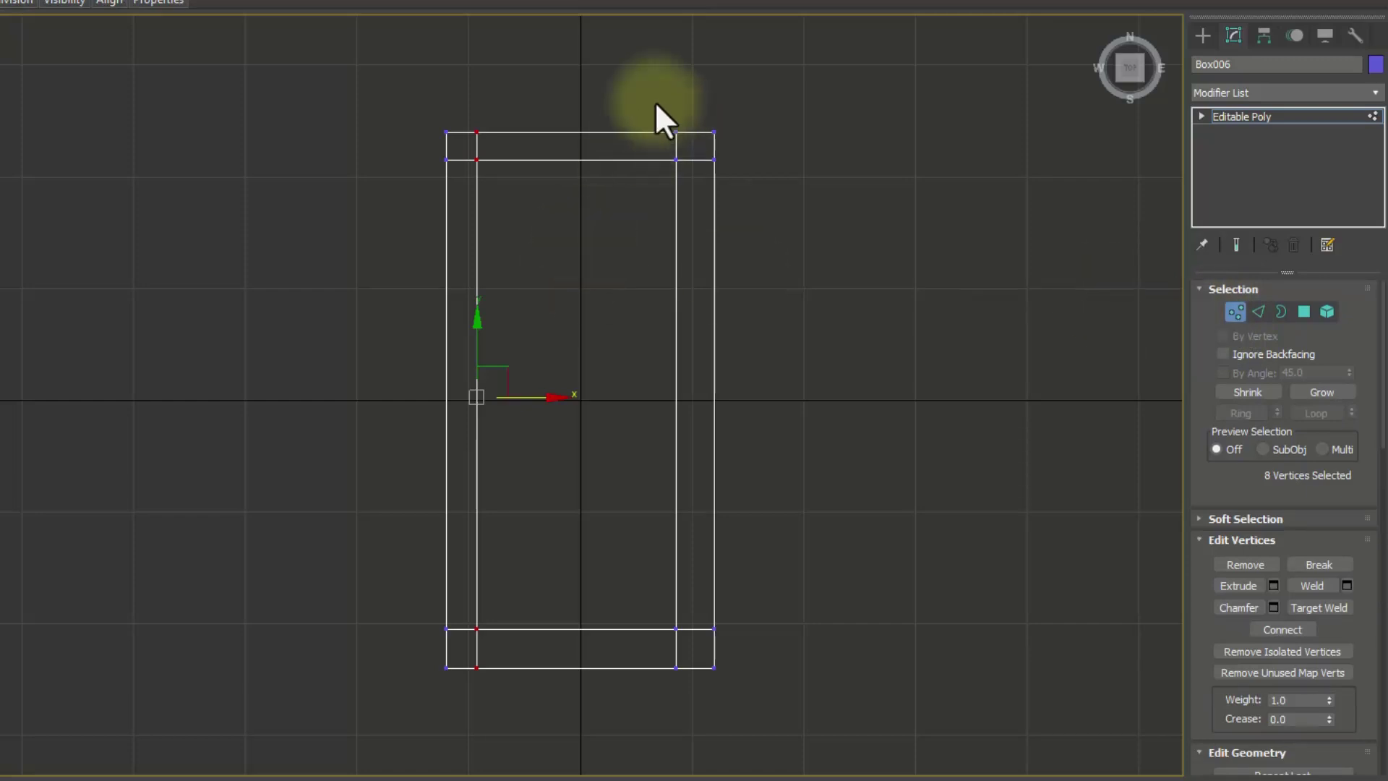
pyautogui.moveTo(654, 100); pyautogui.dragTo(688, 692)
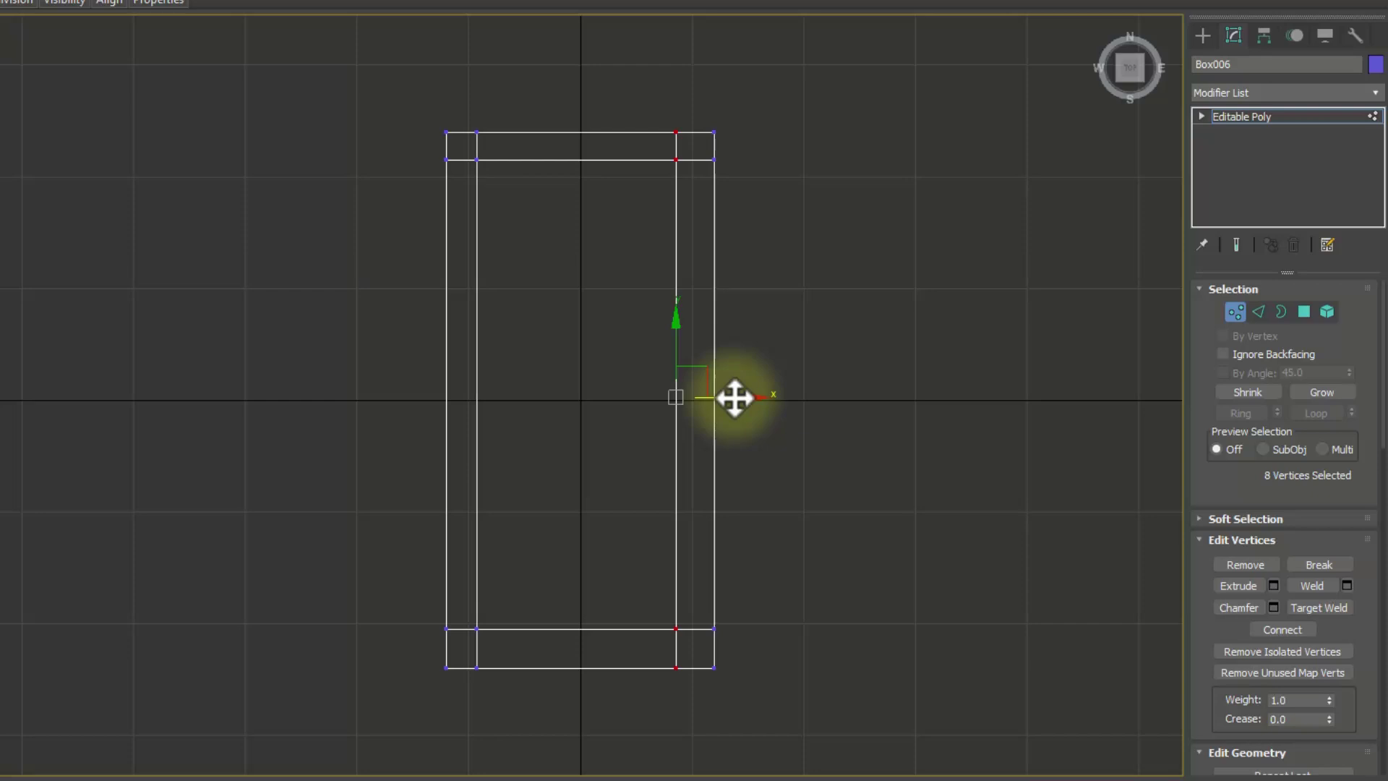
pyautogui.moveTo(734, 397); pyautogui.dragTo(743, 399)
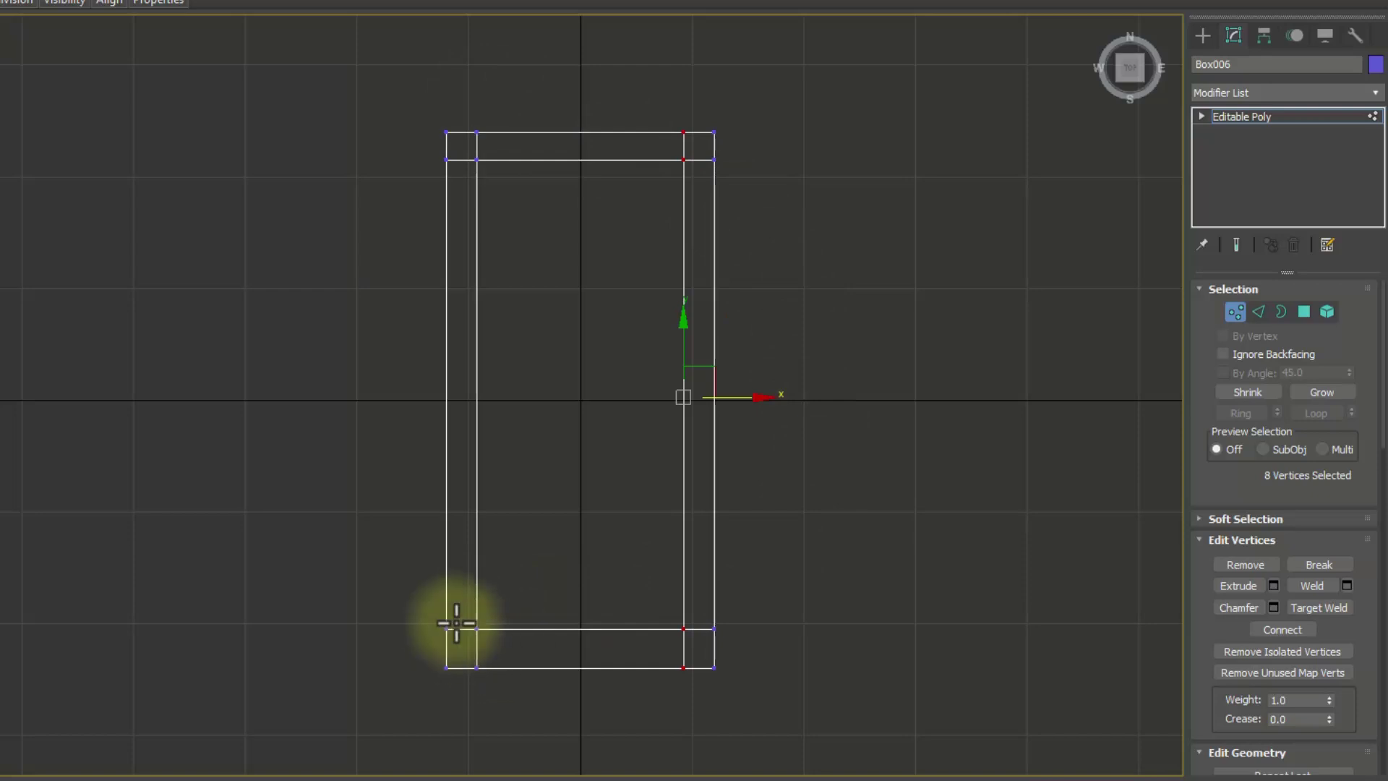
# - Move the vertices of the slab's south-side loop outward along Y to even out the corner squares, and deselect them
pyautogui.moveTo(406, 606); pyautogui.dragTo(752, 649)
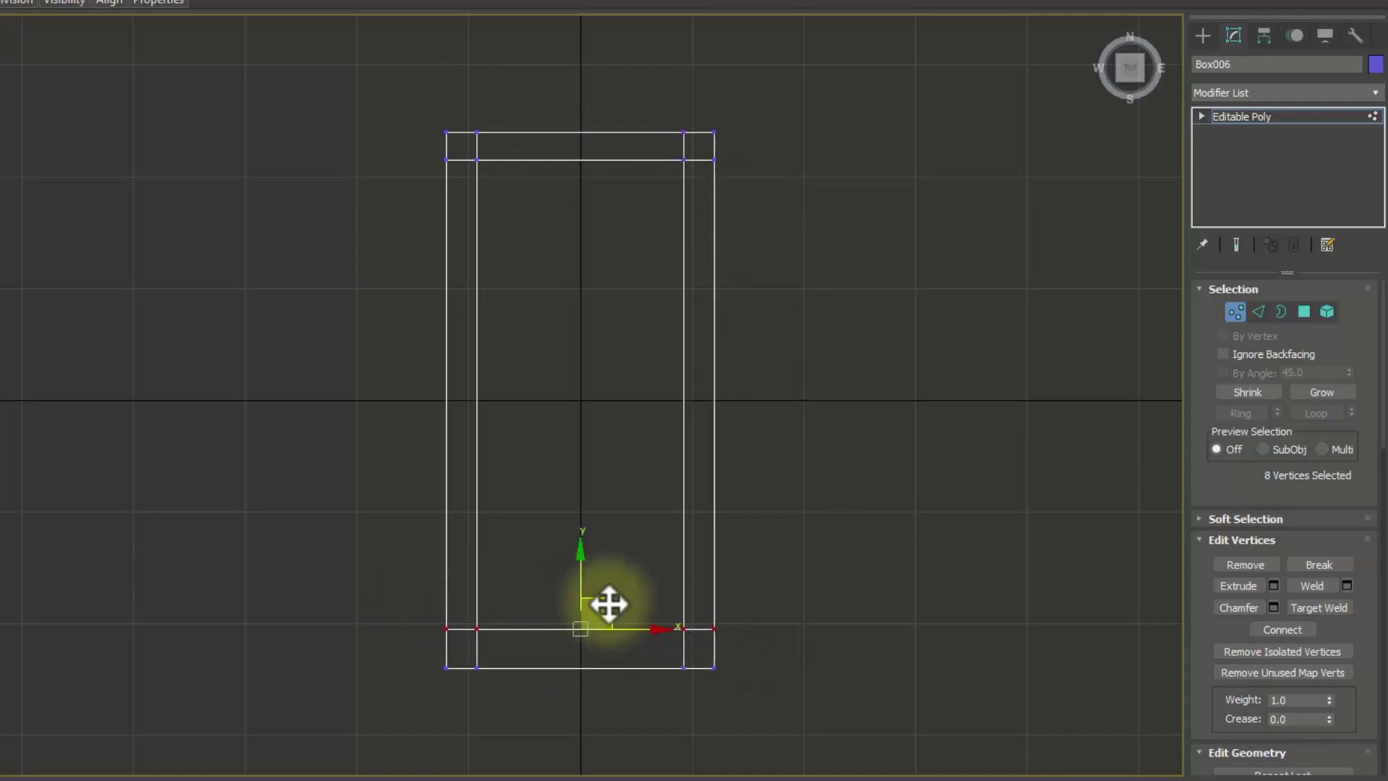
pyautogui.moveTo(581, 554); pyautogui.dragTo(581, 563)
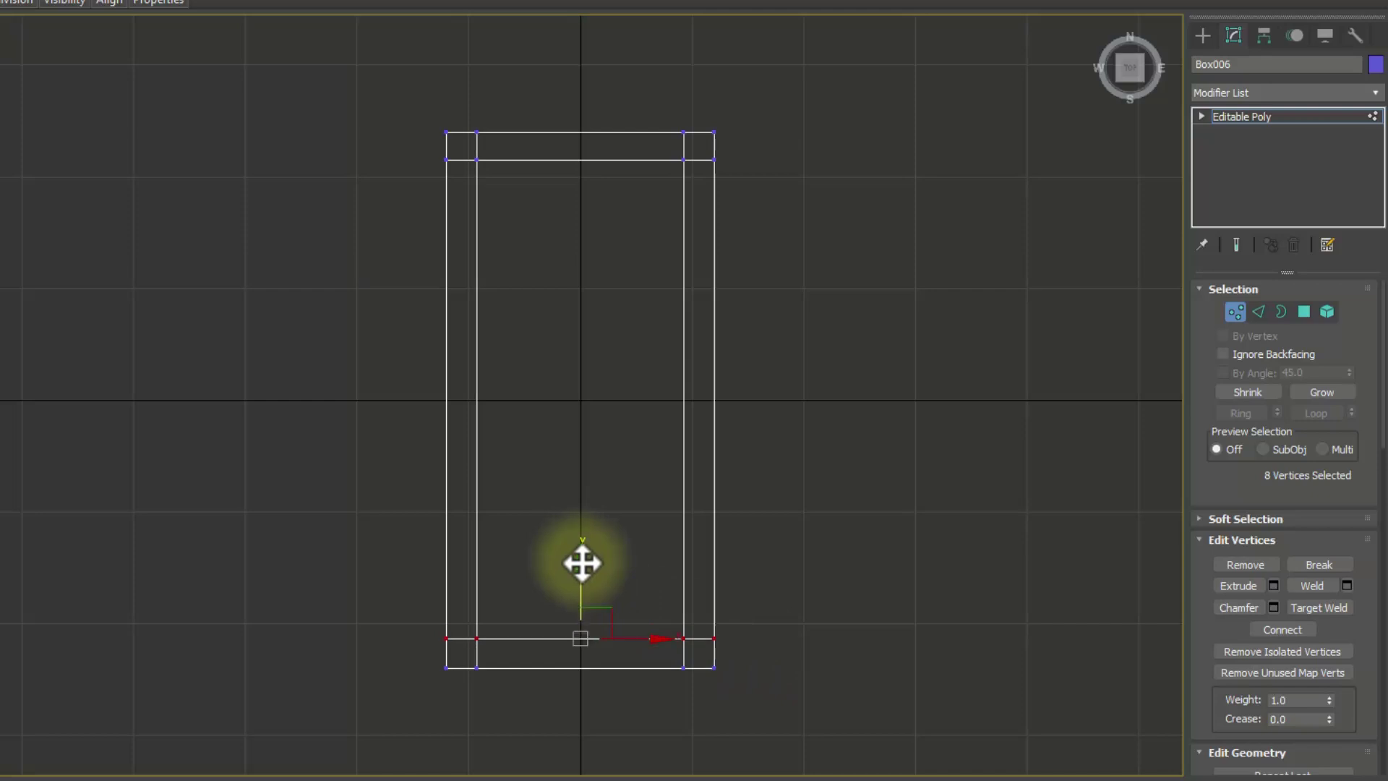
pyautogui.click(881, 148)
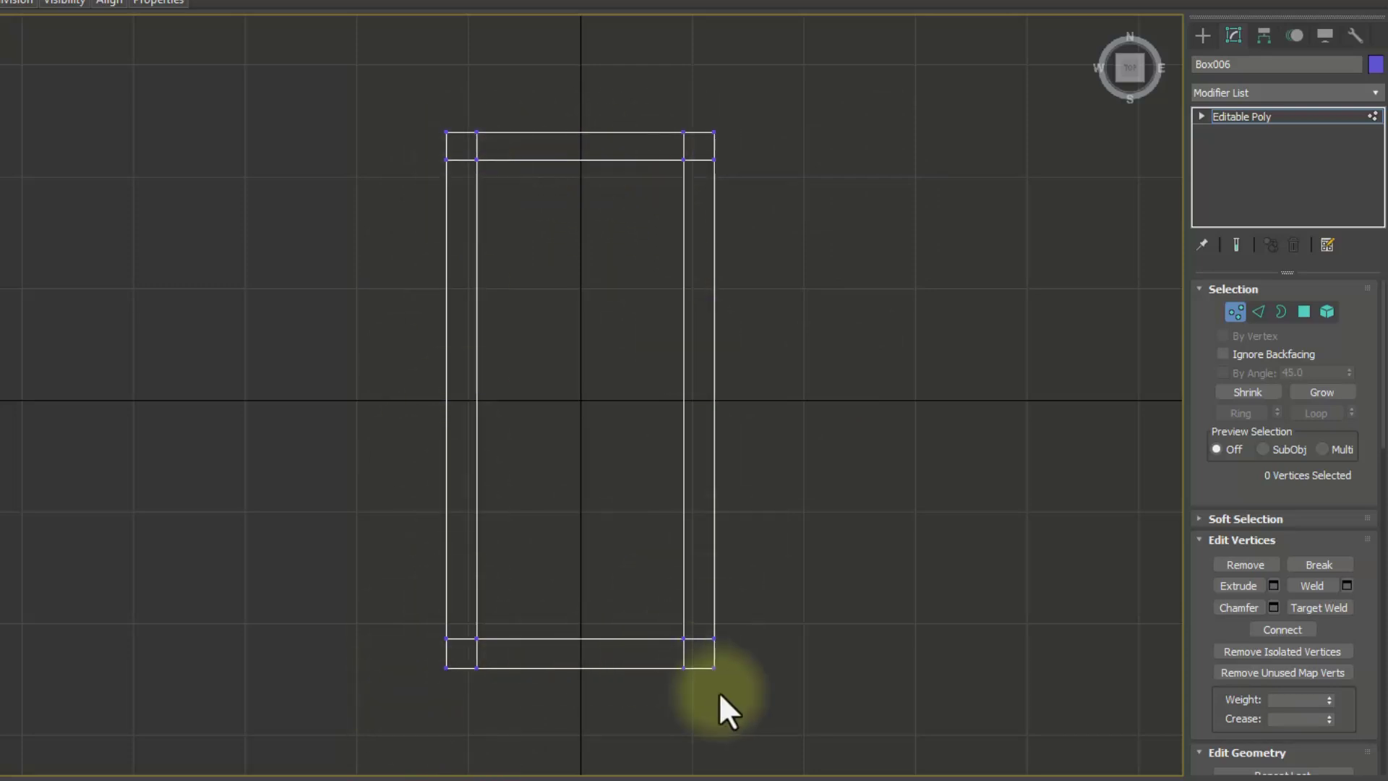
# - Return to a maximized Perspective view of the slab and switch to polygon-level editing
pyautogui.scroll(2, 719, 691)
pyautogui.scroll(-2, 717, 645)
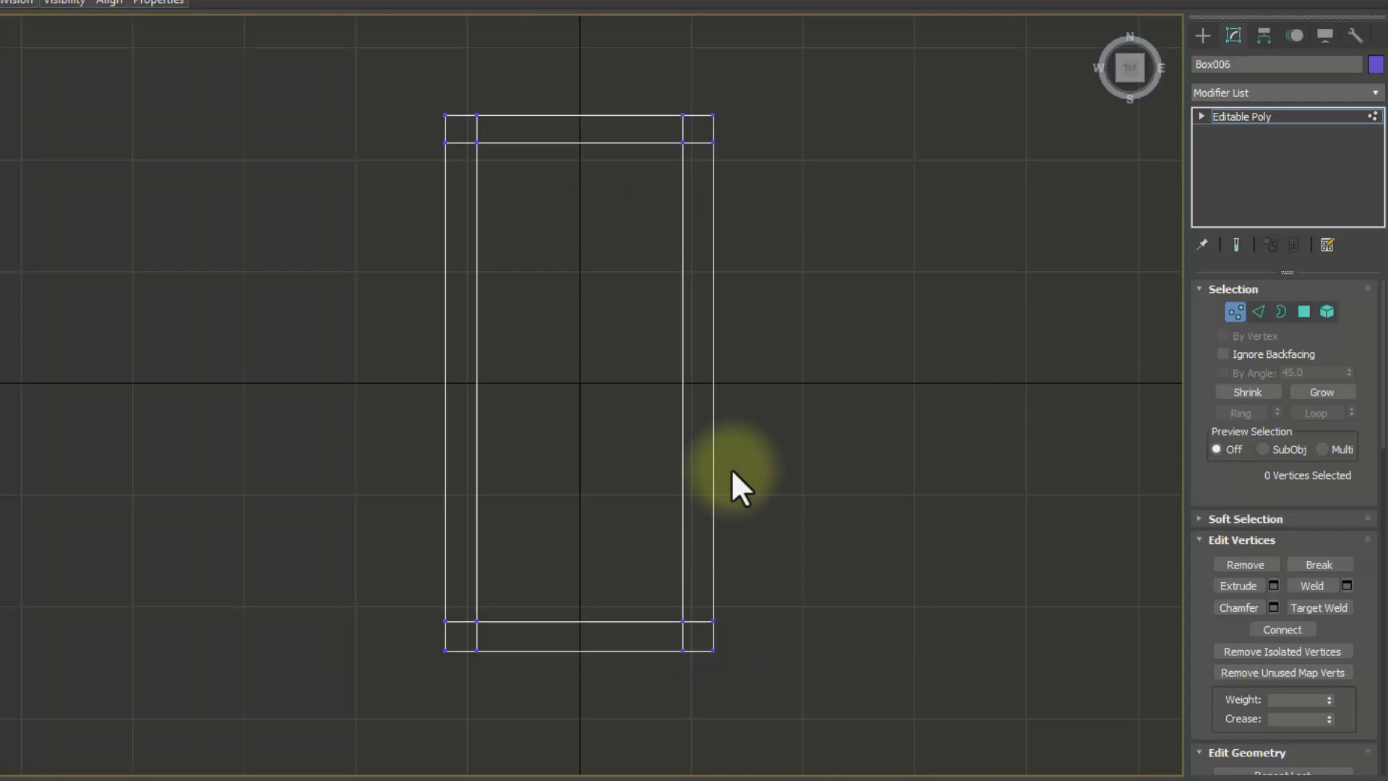
pyautogui.hotkey('alt', 'w')
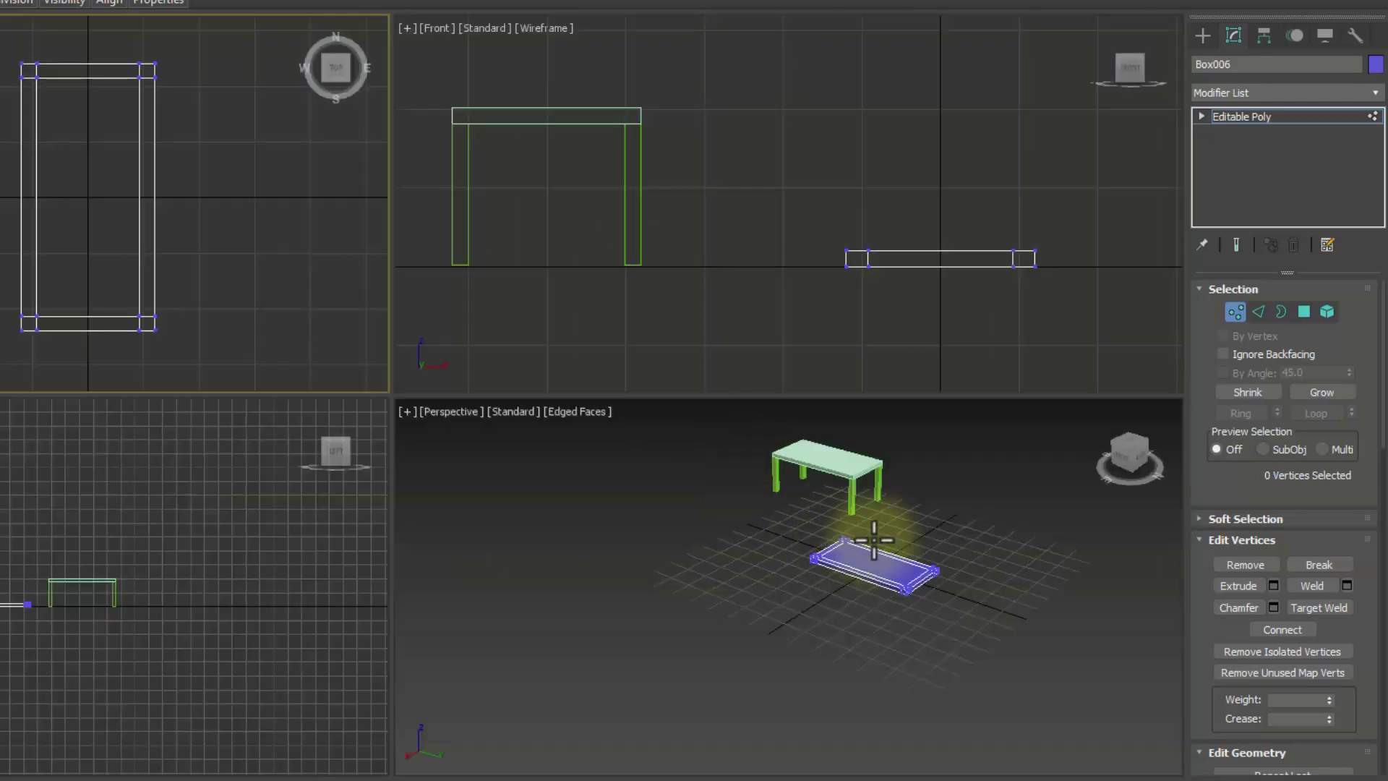
pyautogui.click(977, 474)
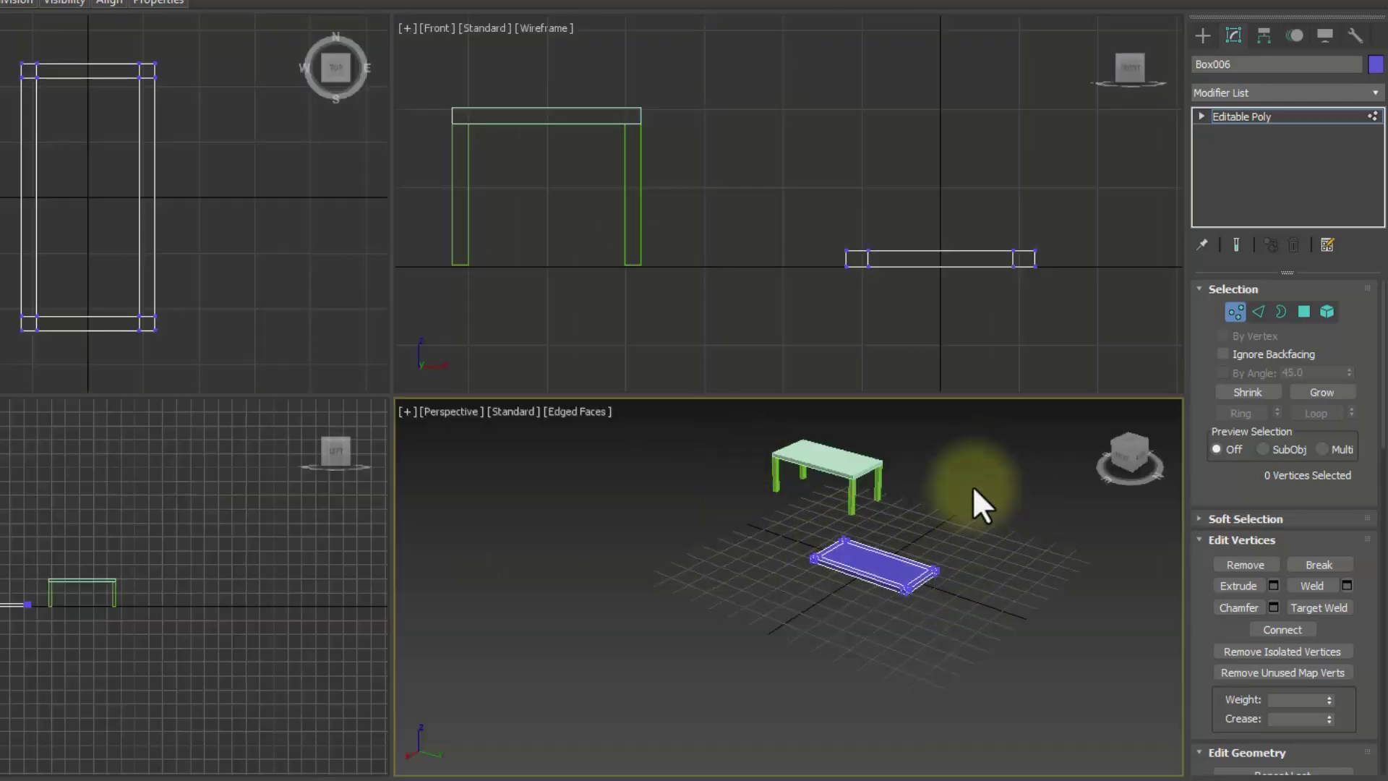
pyautogui.hotkey('alt', 'w')
pyautogui.scroll(4, 563, 296)
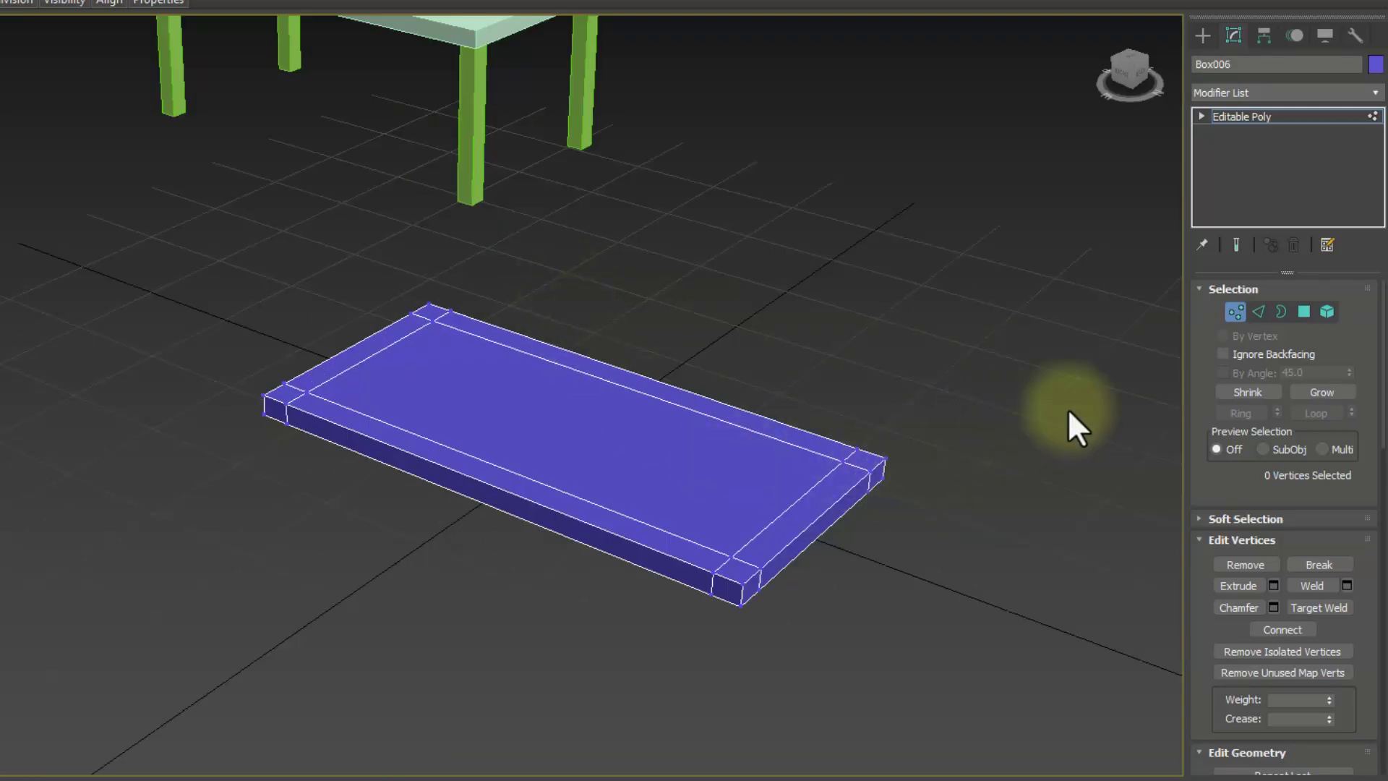
pyautogui.click(1302, 312)
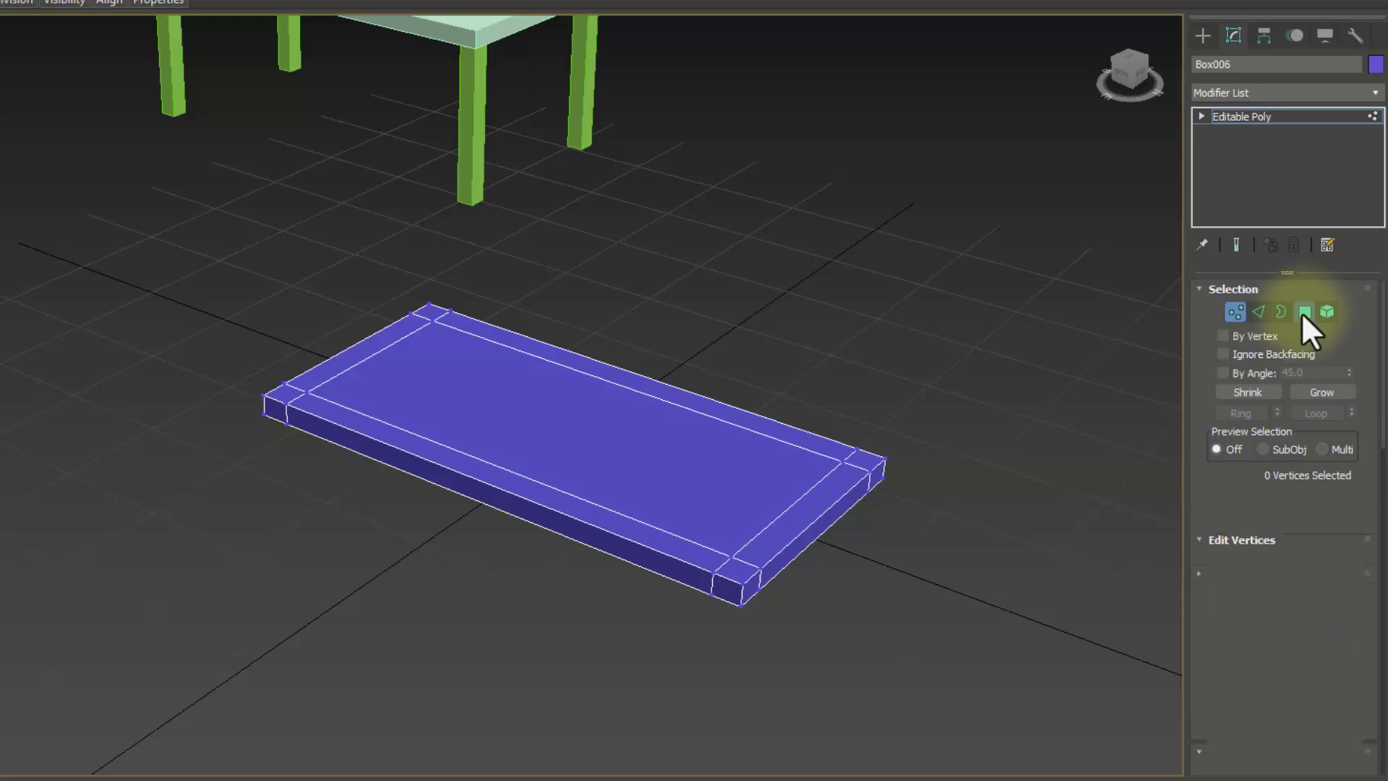
# - Select the four small corner squares on the slab's upper face
pyautogui.click(435, 310)
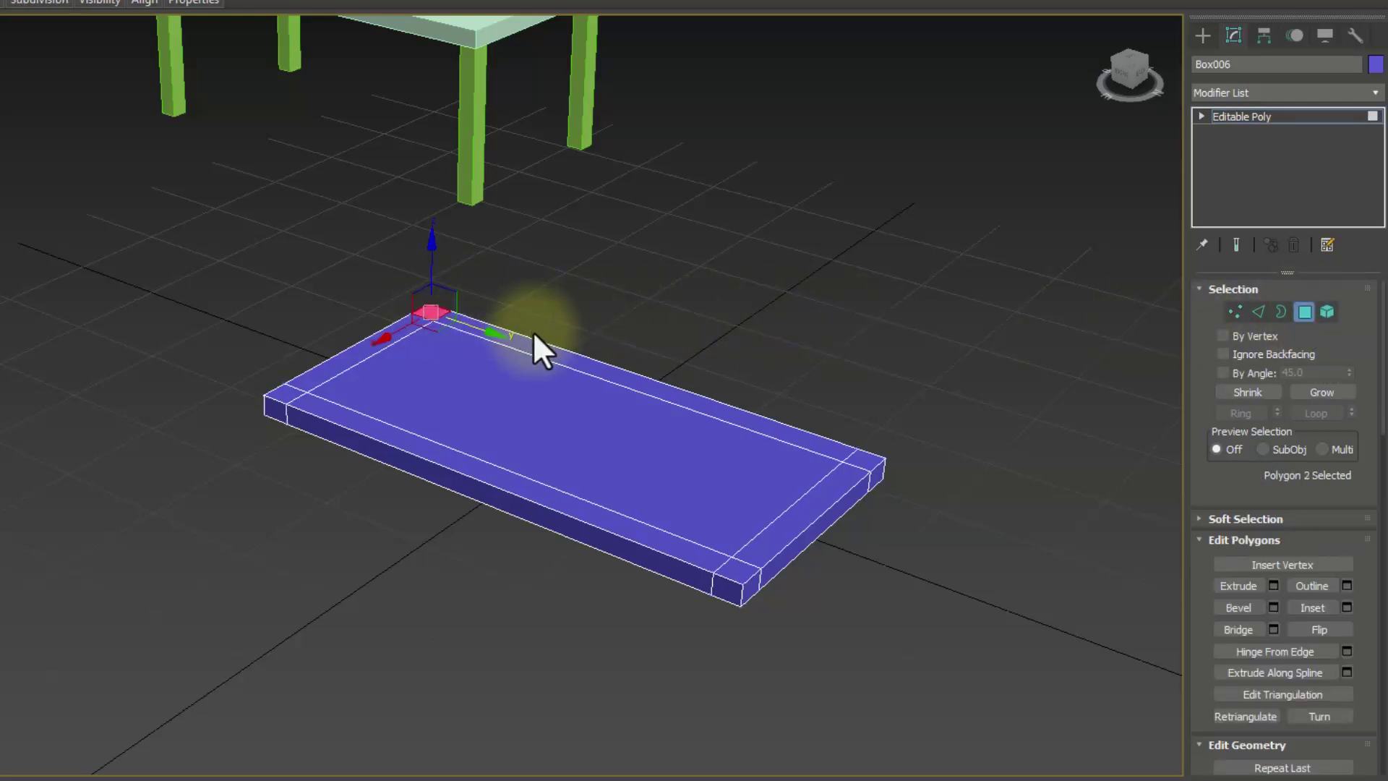
pyautogui.keyDown('ctrl'); pyautogui.click(867, 457); pyautogui.keyUp('ctrl')
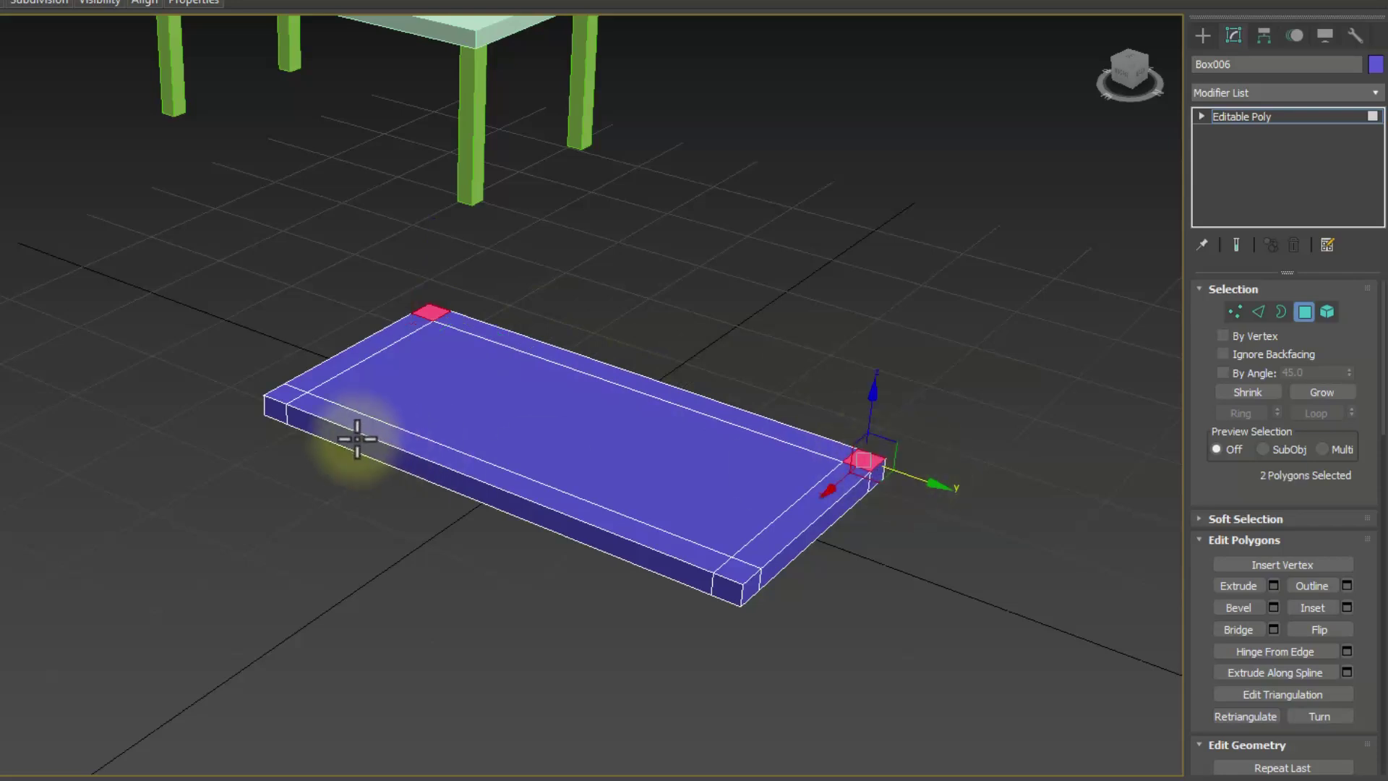
pyautogui.keyDown('ctrl'); pyautogui.click(286, 392); pyautogui.keyUp('ctrl')
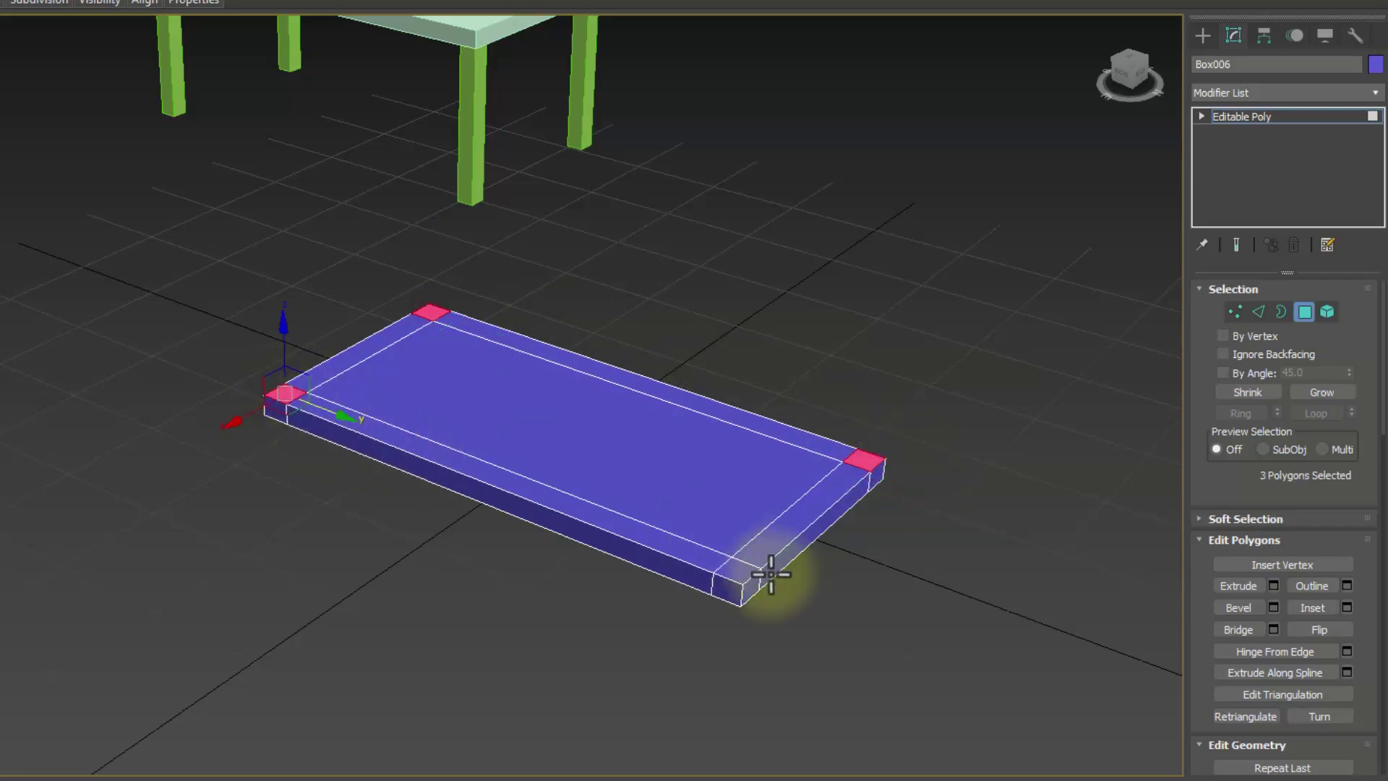
pyautogui.keyDown('ctrl'); pyautogui.click(740, 572); pyautogui.keyUp('ctrl')
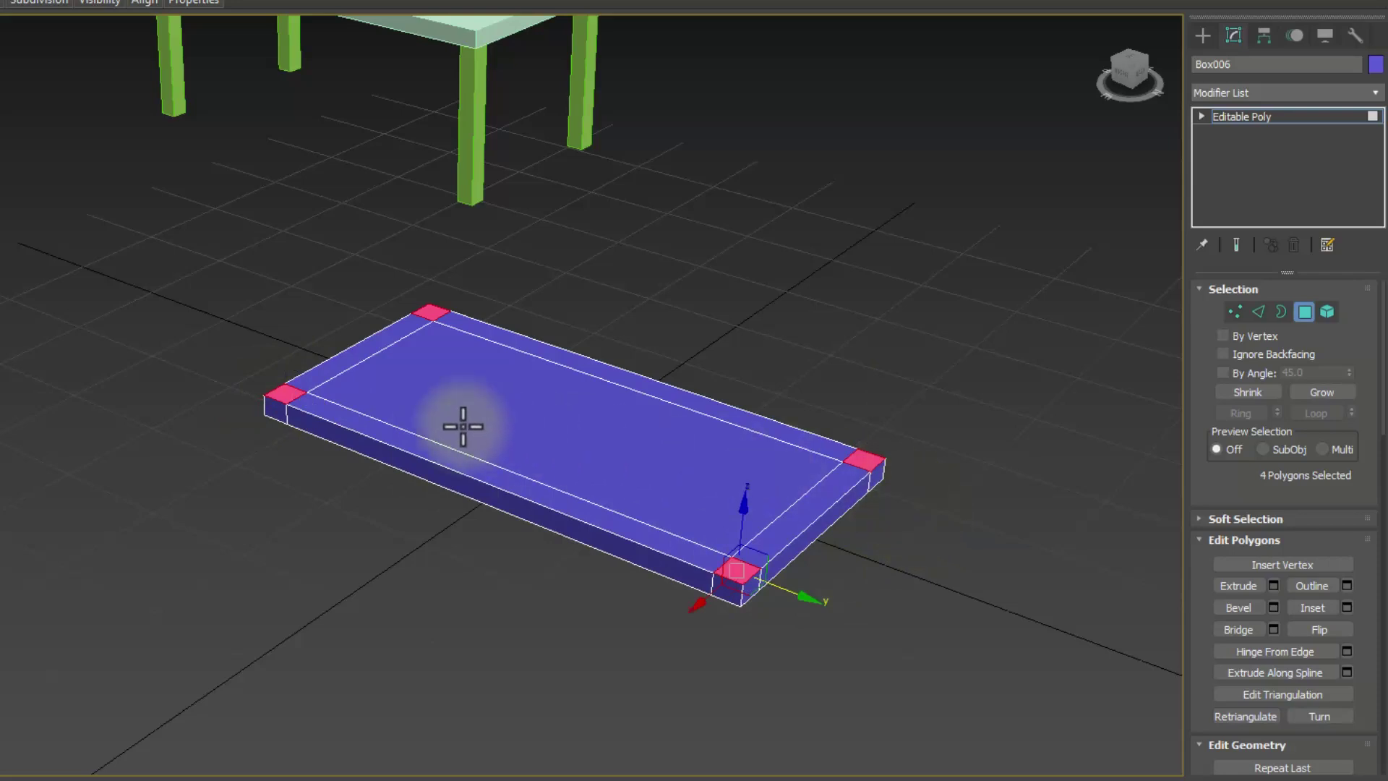
# - Extrude the four selected corner polygons to a height of 1.5 to form the table legs, and deselect them
pyautogui.click(1274, 586)
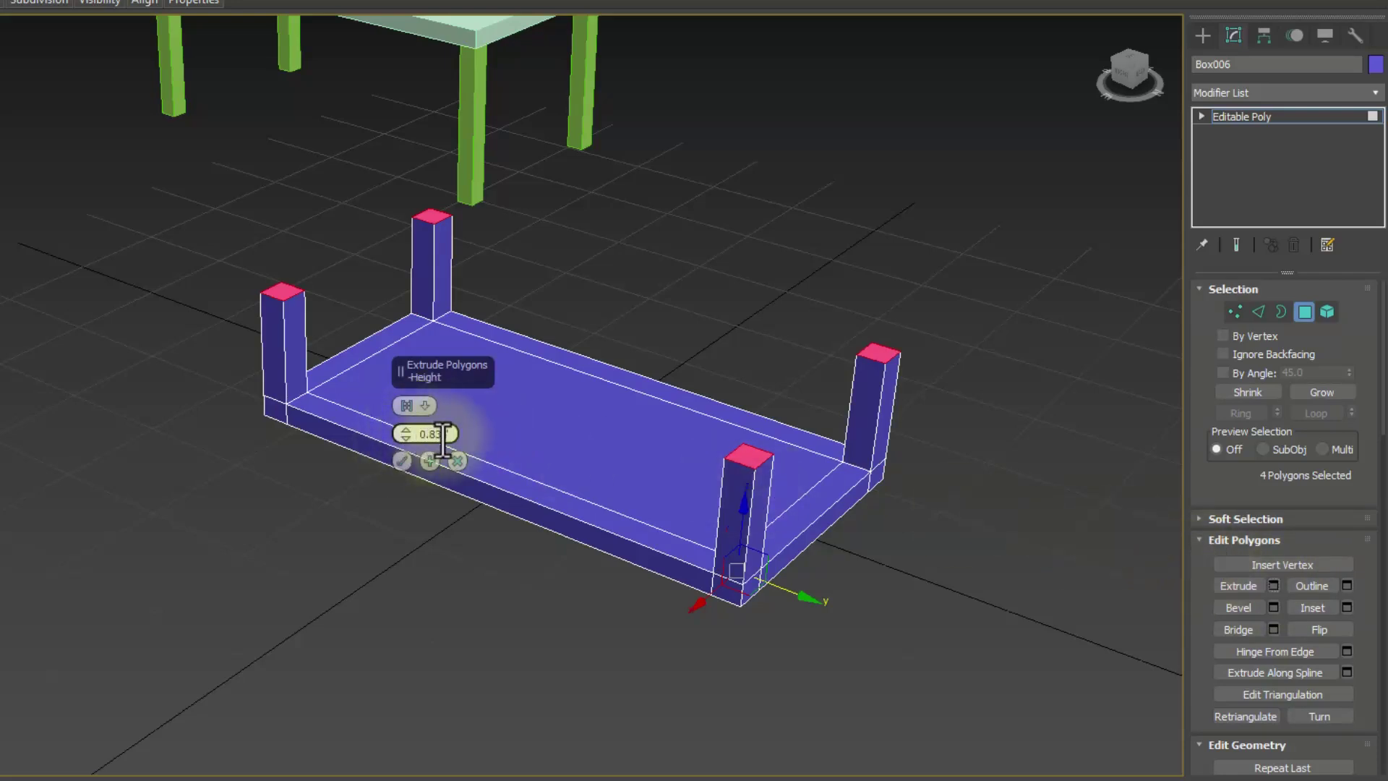
pyautogui.click(435, 293)
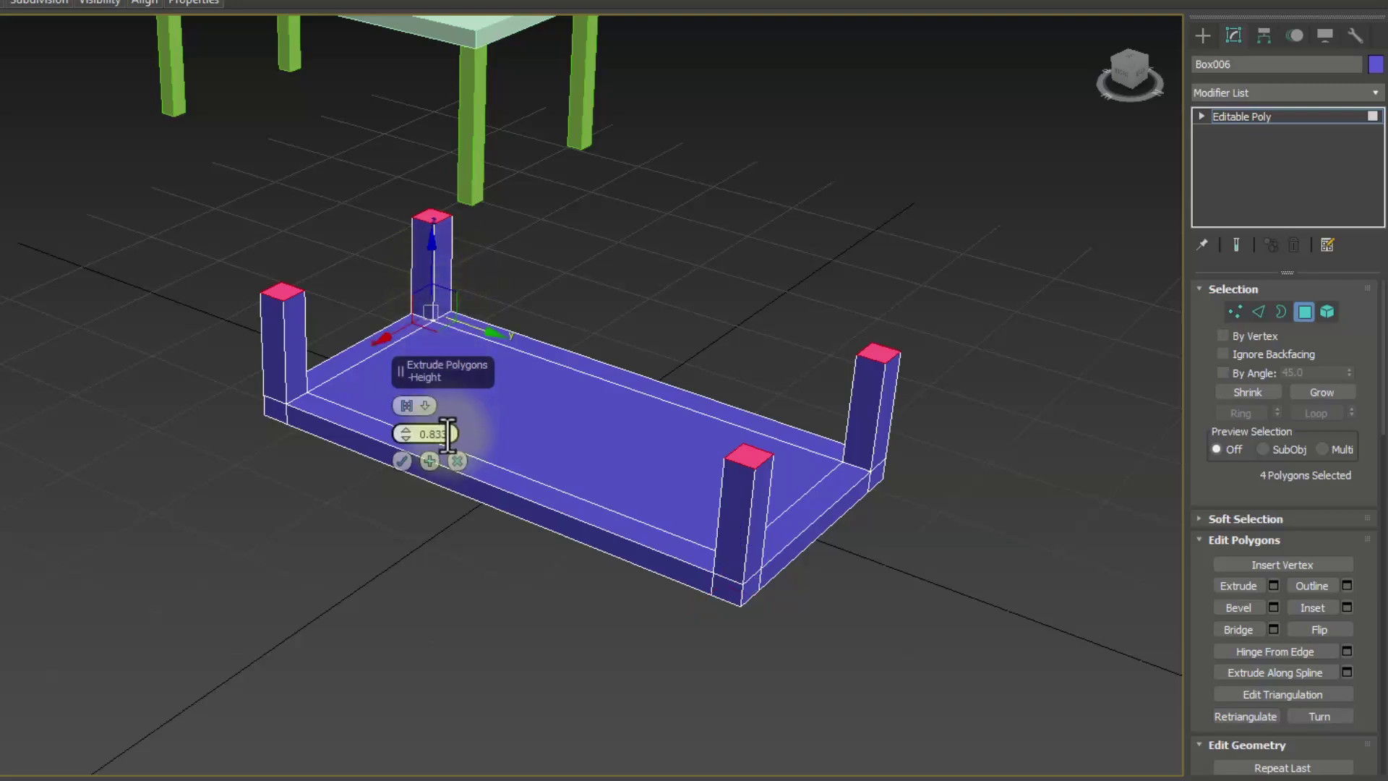
pyautogui.doubleClick(448, 434)
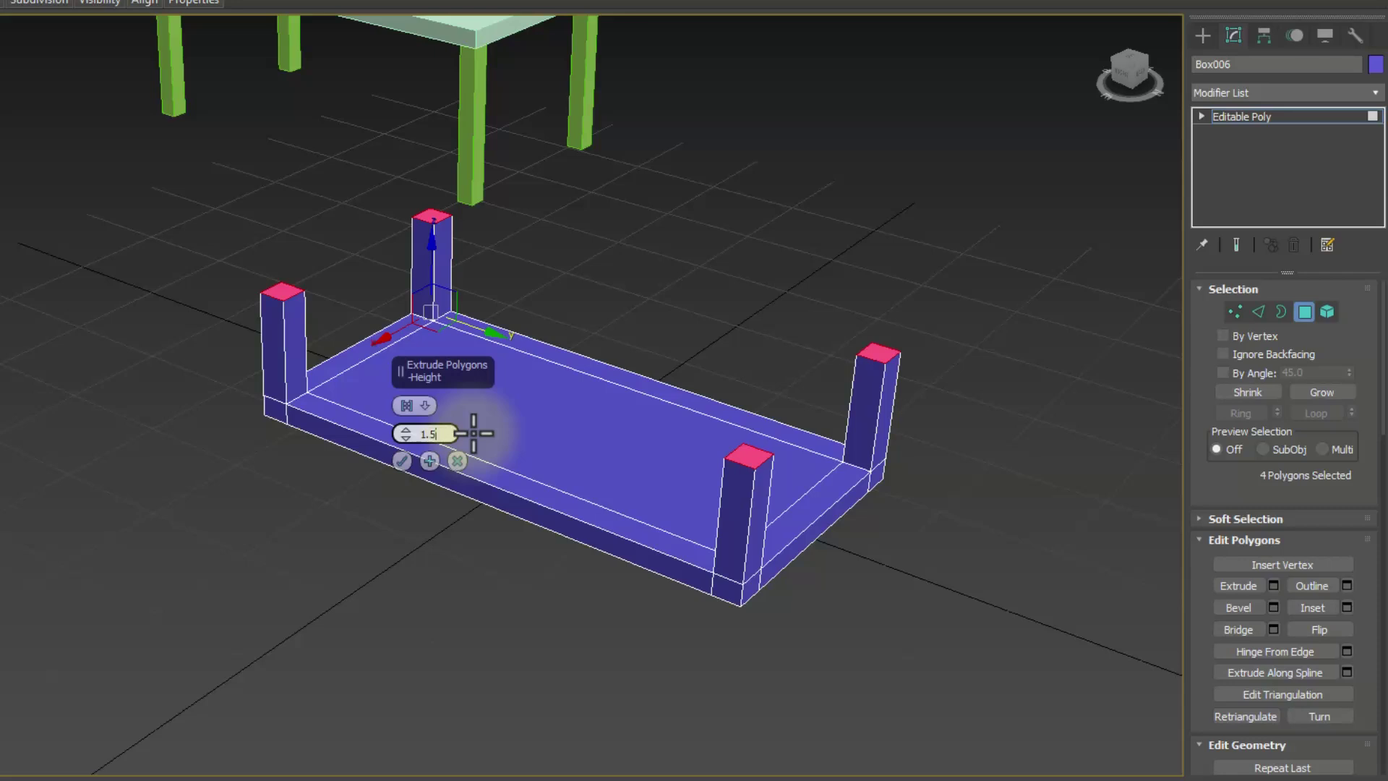
pyautogui.click(401, 462)
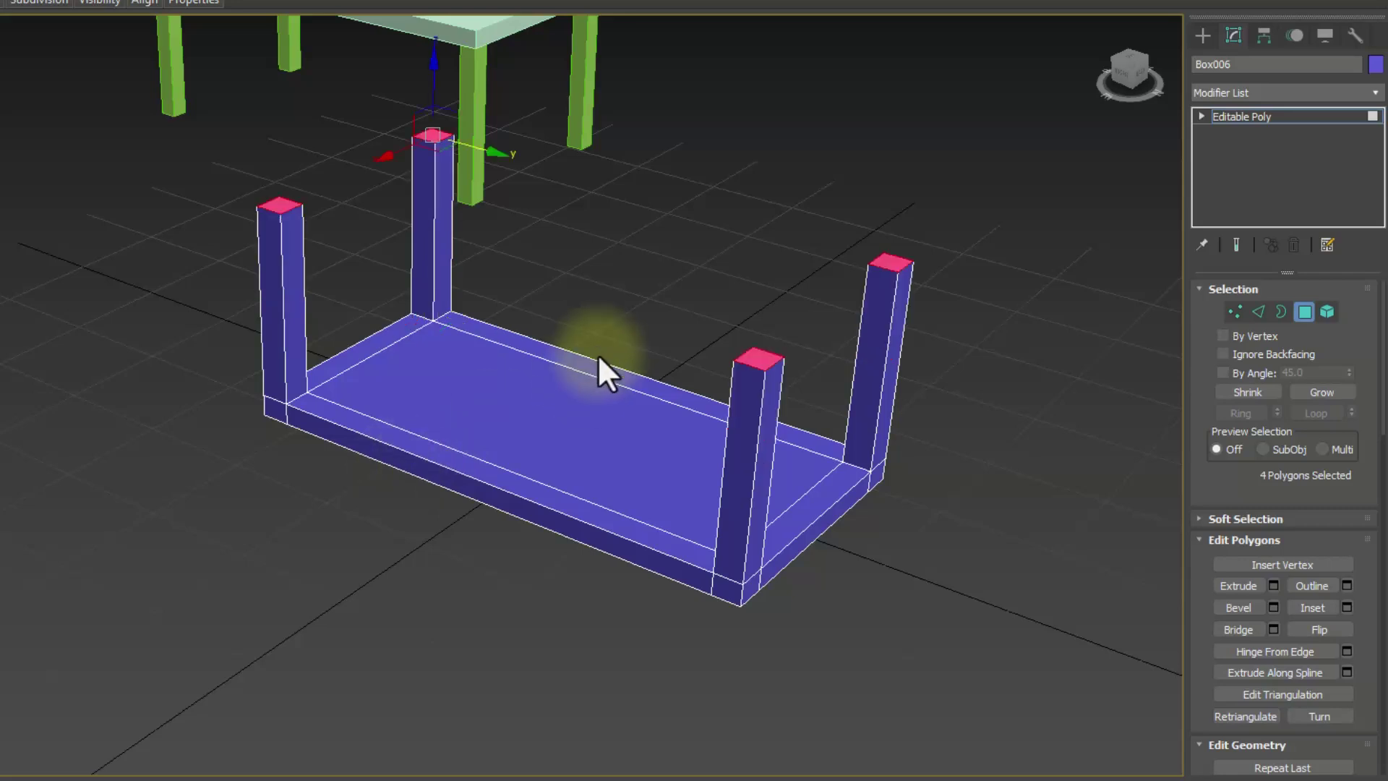
pyautogui.click(748, 199)
pyautogui.scroll(-5, 563, 283)
pyautogui.scroll(2, 576, 249)
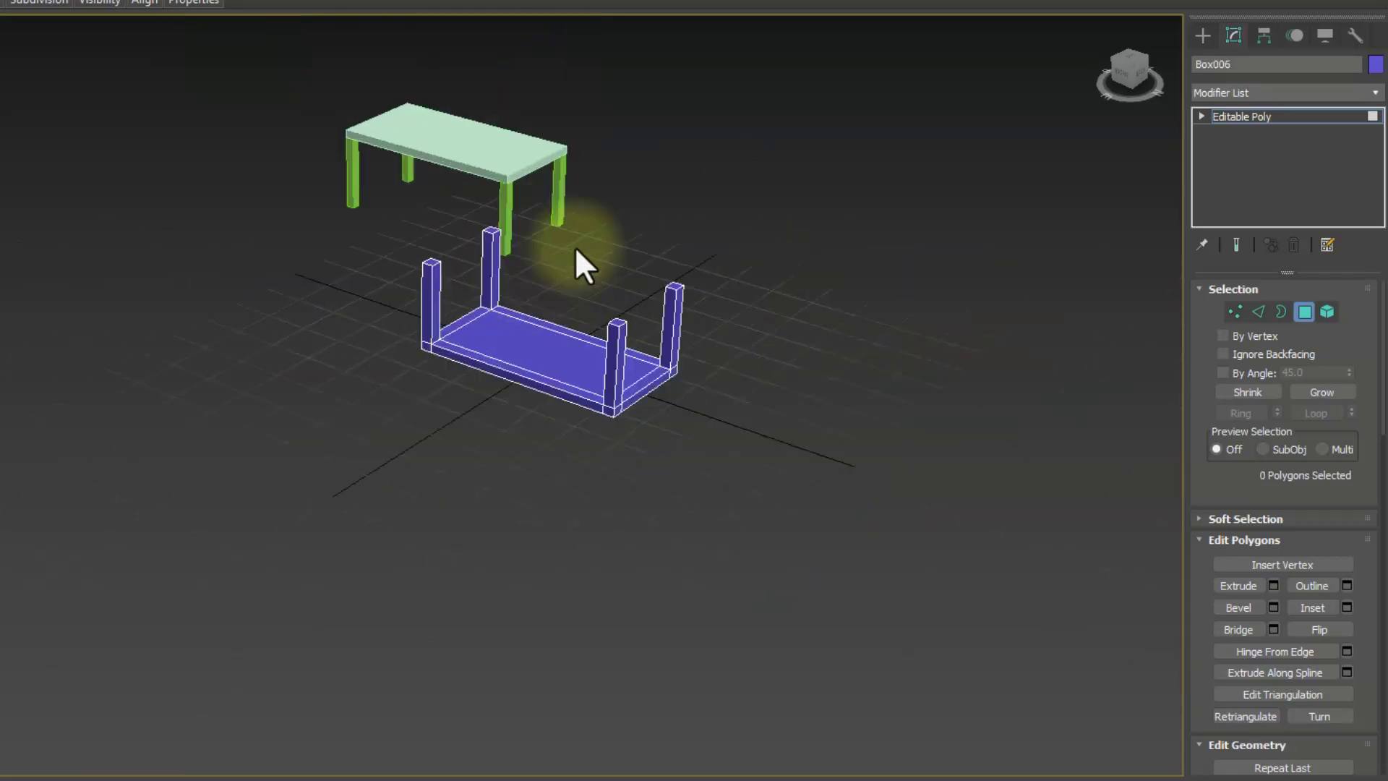
pyautogui.scroll(2, 575, 246)
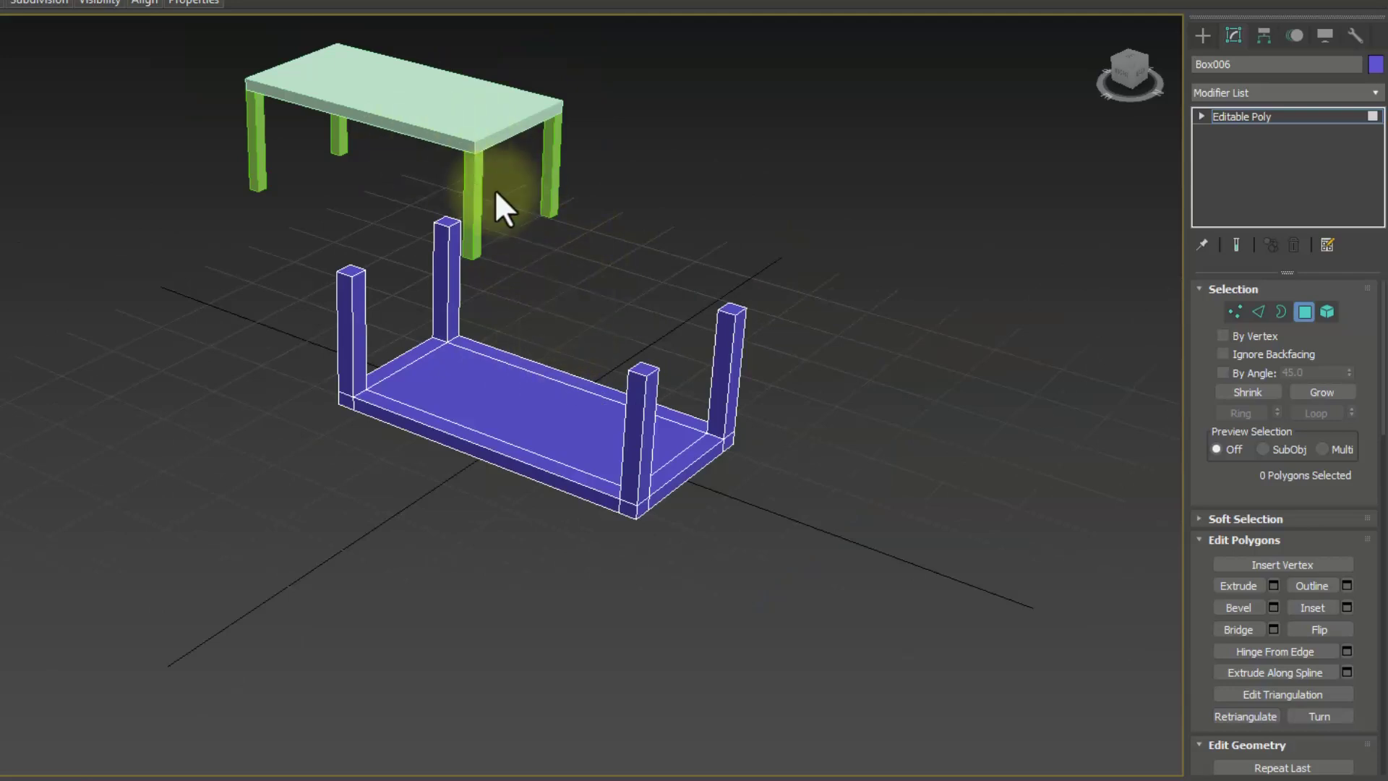
# - Turn off Edged Faces in the Perspective view and leave polygon-level editing of the blue table
pyautogui.click(161, 119)
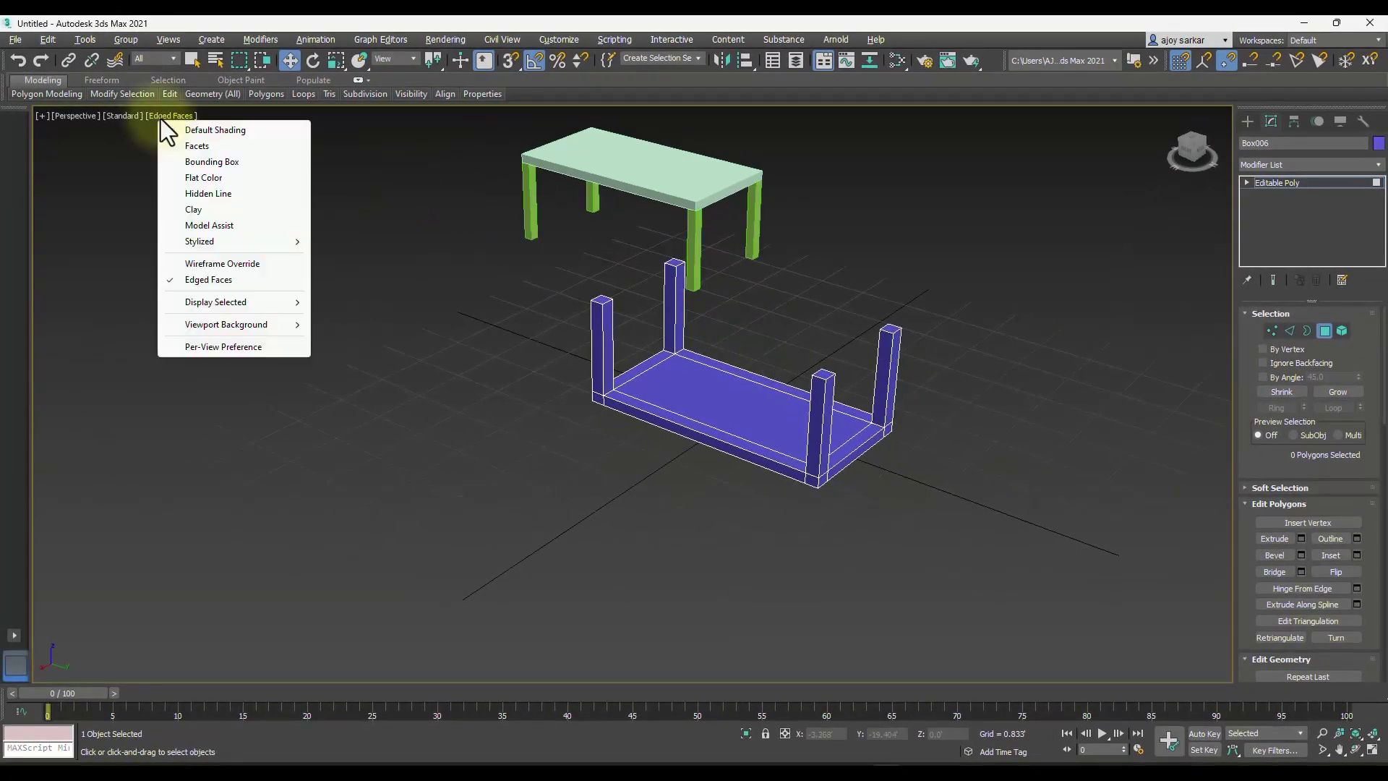
pyautogui.click(190, 282)
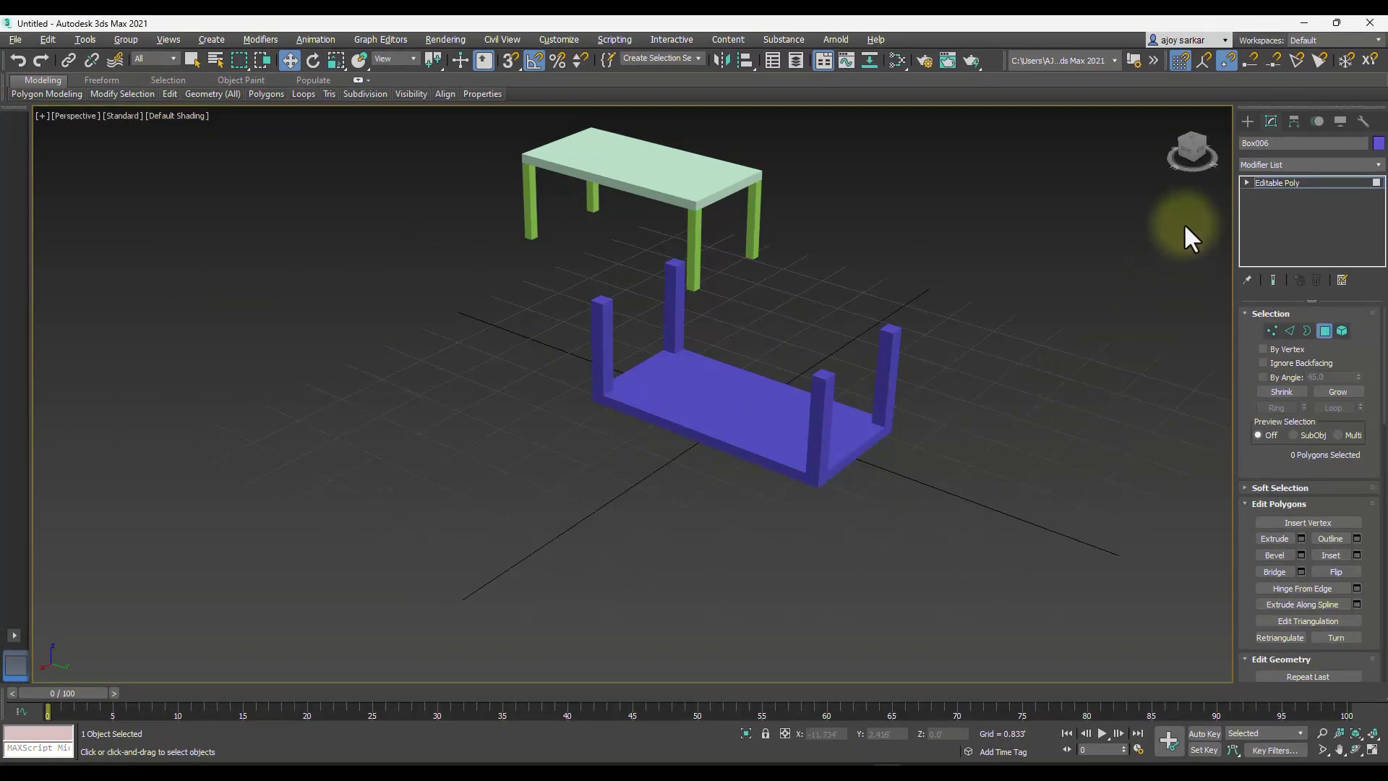
pyautogui.click(1247, 181)
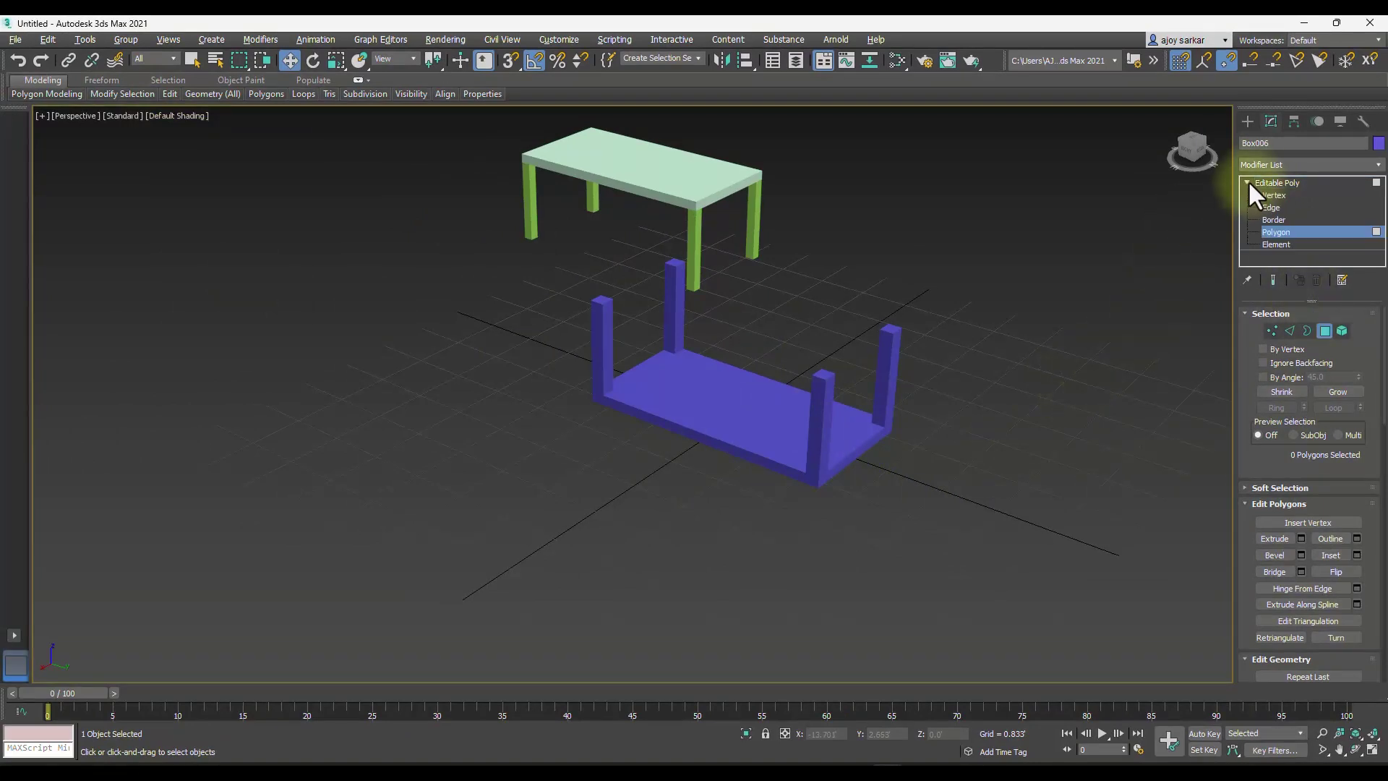
pyautogui.click(1273, 183)
pyautogui.click(1247, 182)
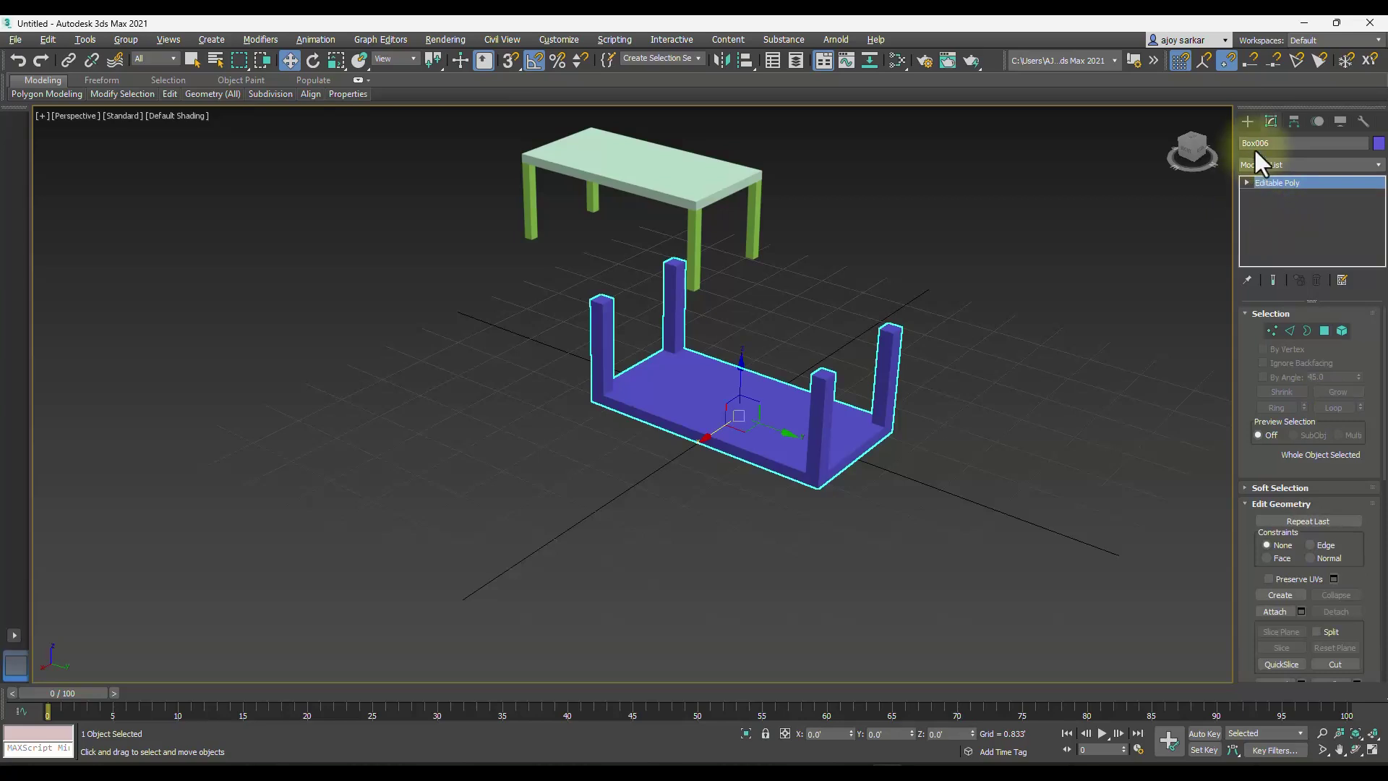
pyautogui.click(1246, 119)
# - Rotate the whole blue table 180 degrees about the Y axis to turn its legs downward, and deselect it
pyautogui.moveTo(896, 504); pyautogui.dragTo(671, 345)
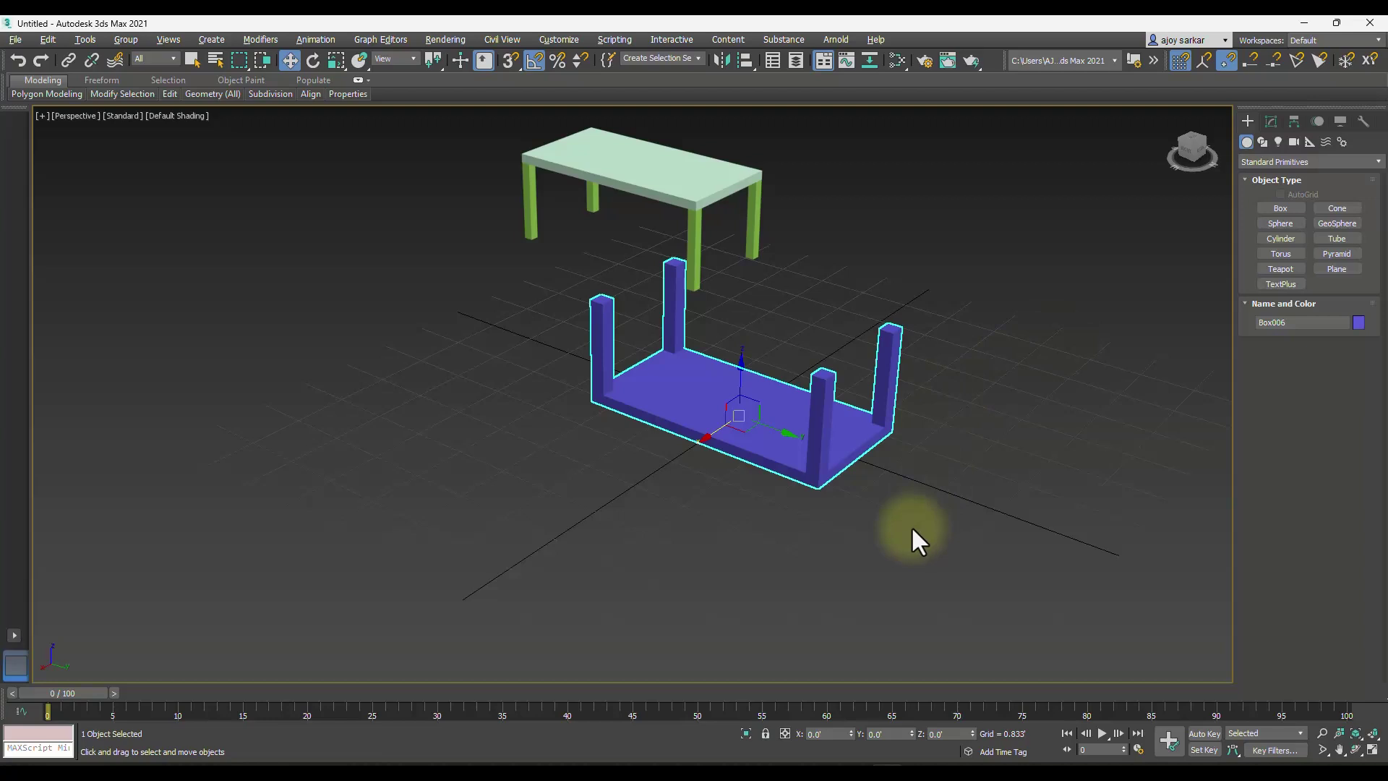
pyautogui.press('e')
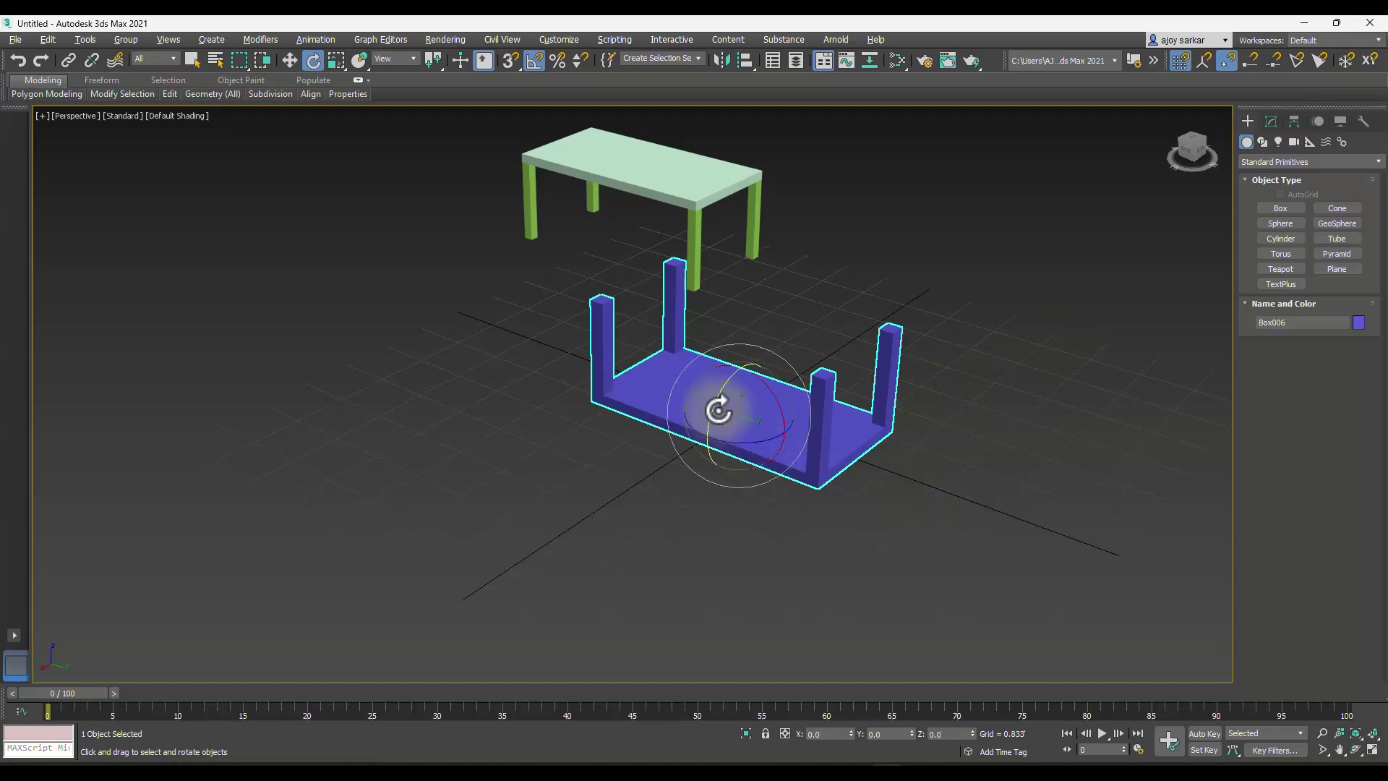
pyautogui.rightClick(534, 59)
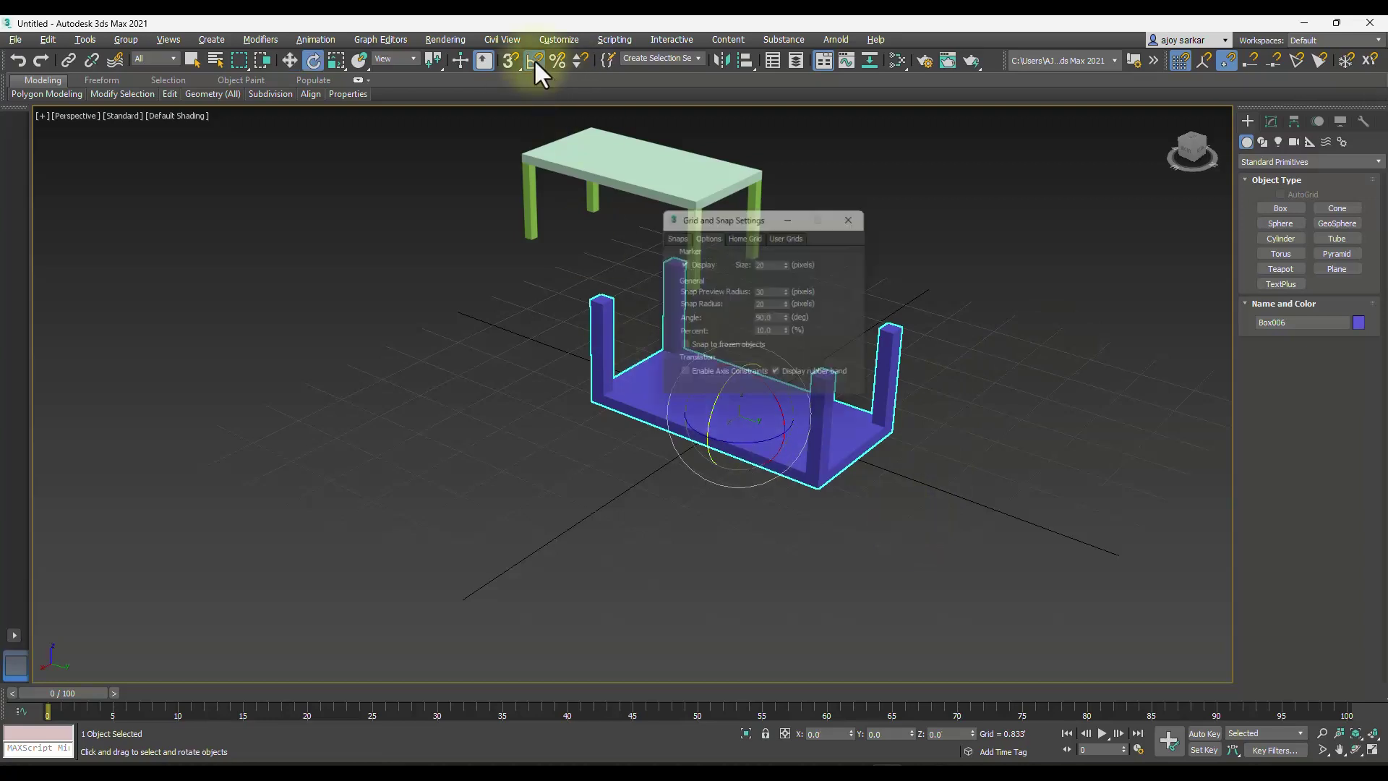
pyautogui.click(858, 214)
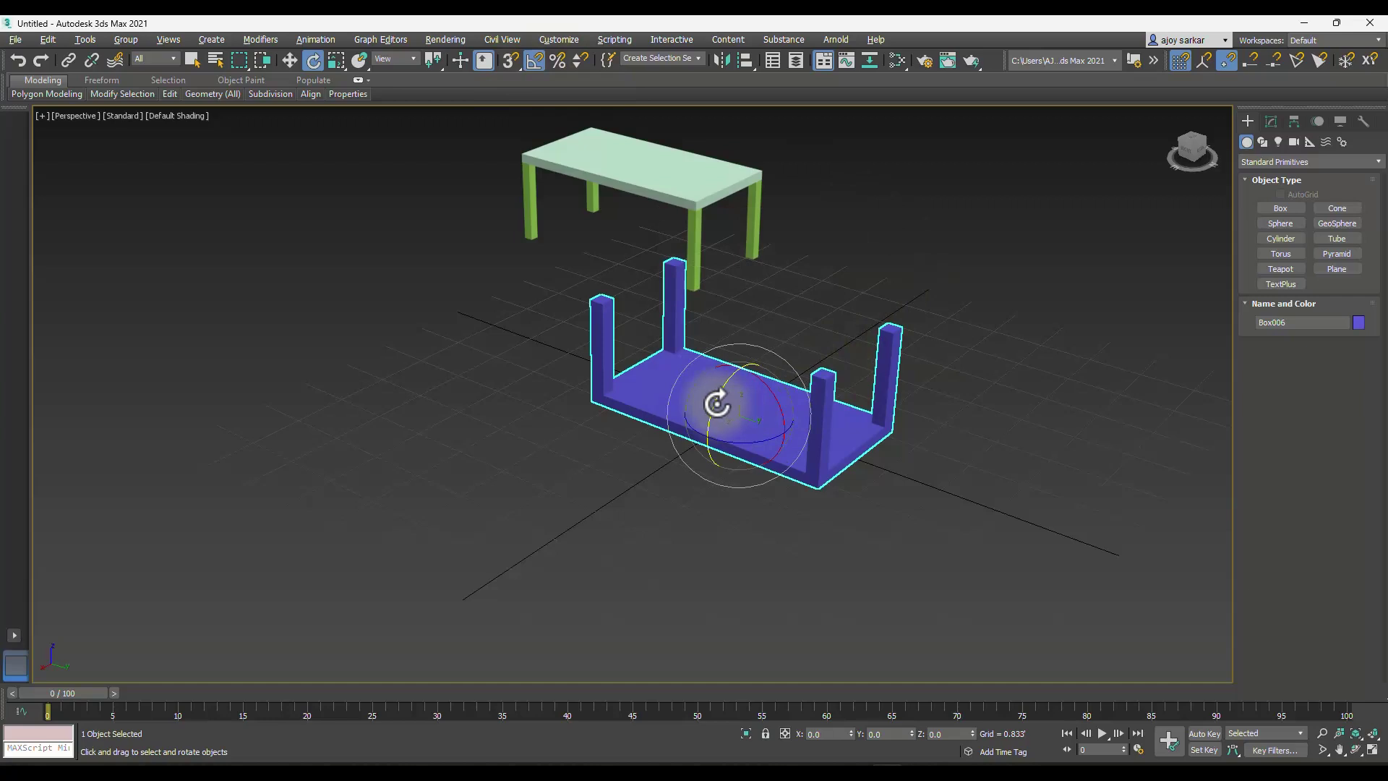
pyautogui.moveTo(718, 403); pyautogui.dragTo(720, 391)
pyautogui.click(974, 379)
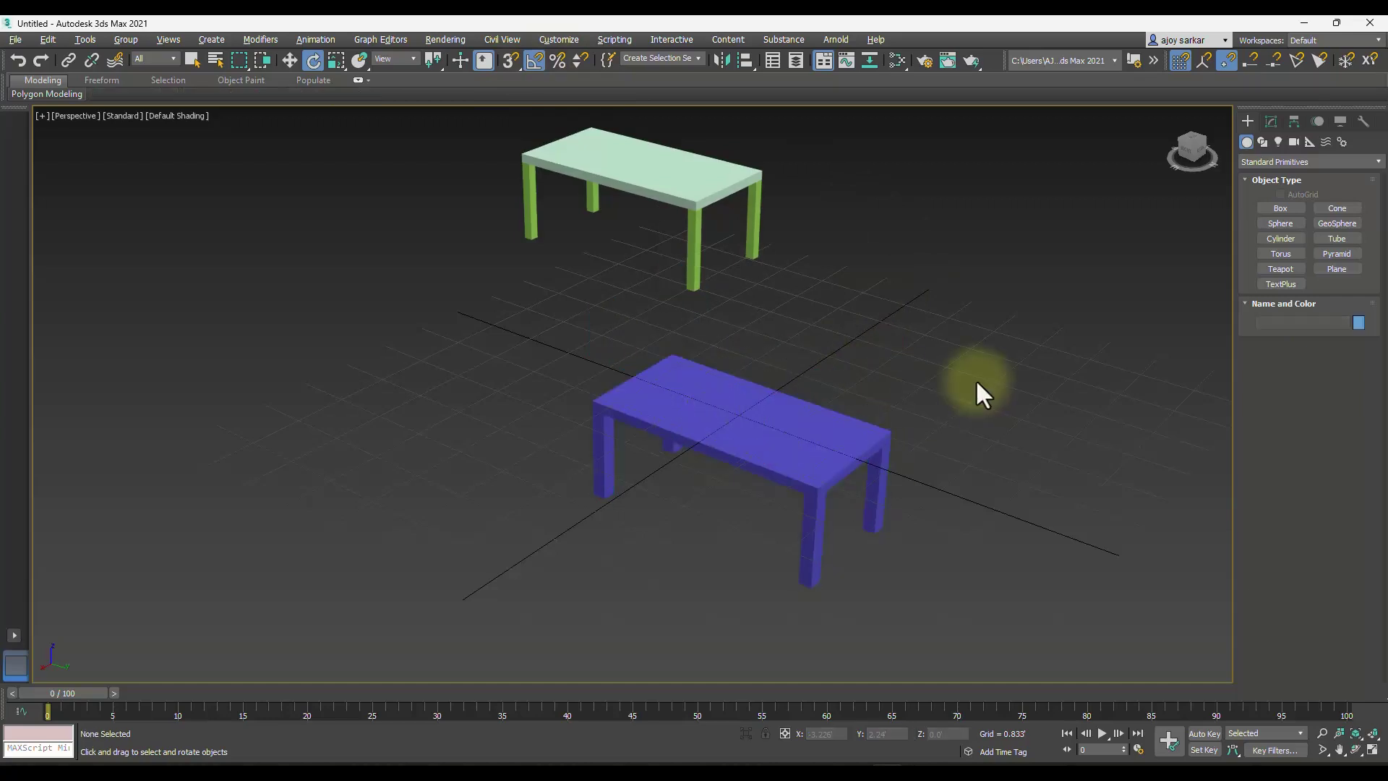
# - In a maximized Front view, move the blue table straight up until its legs stand on the ground line
pyautogui.hotkey('alt', 'w')
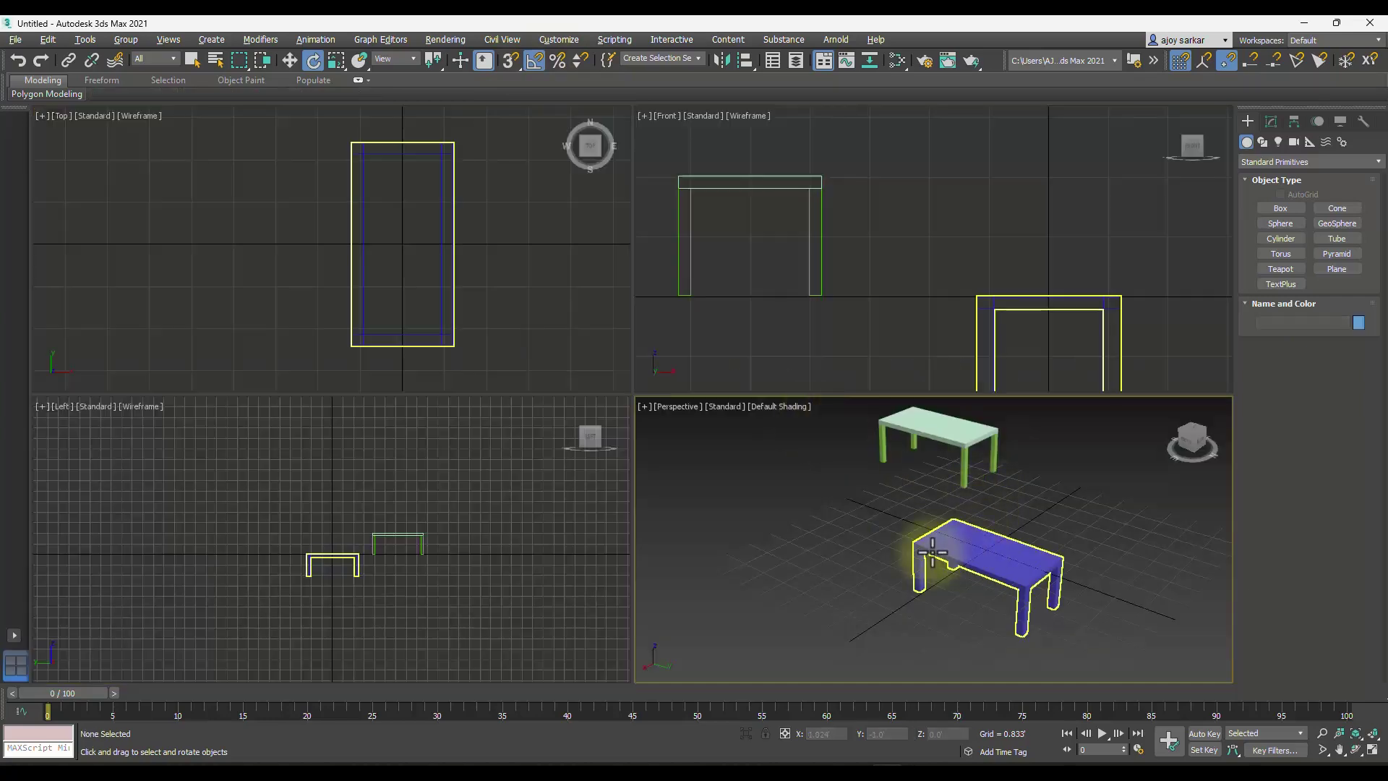
pyautogui.scroll(-3, 1128, 336)
pyautogui.scroll(3, 1139, 376)
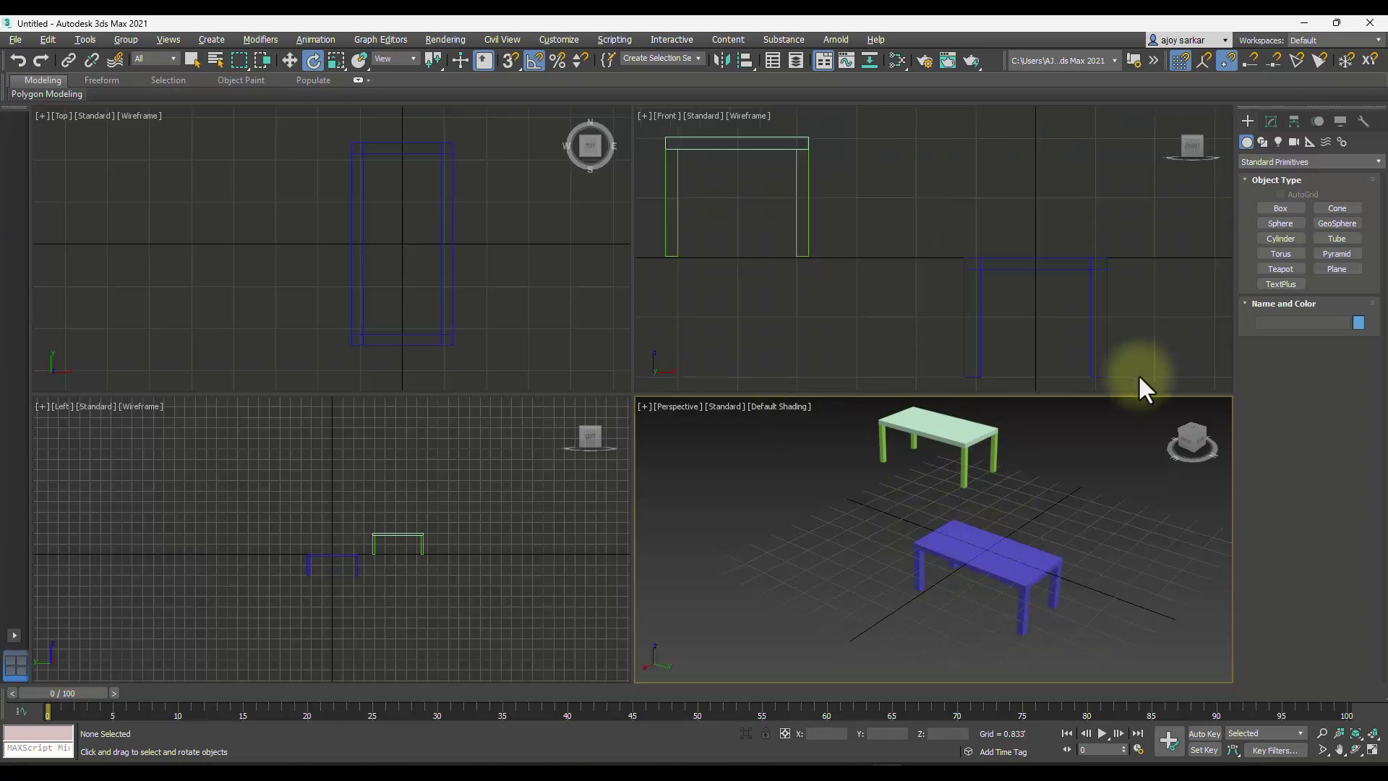
pyautogui.hotkey('alt', 'w')
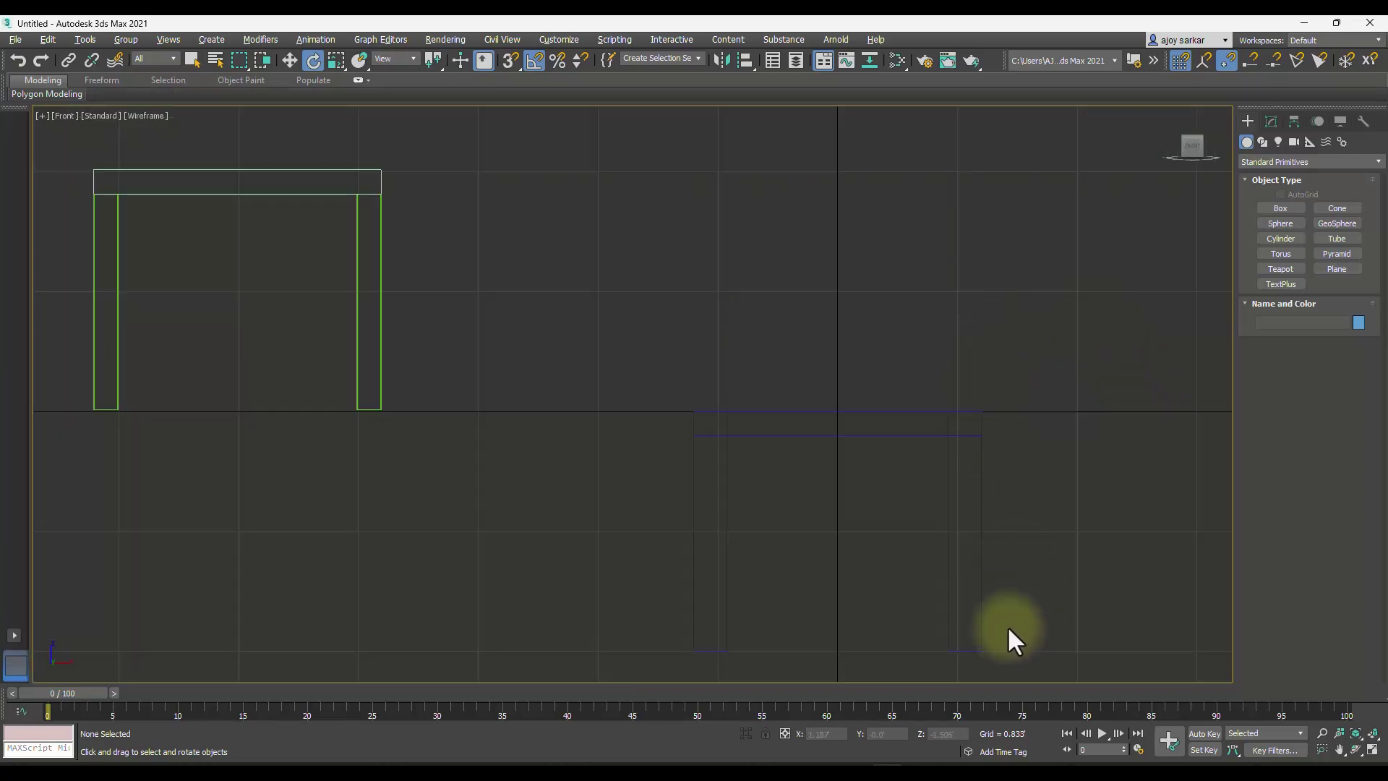
pyautogui.moveTo(625, 378); pyautogui.dragTo(624, 380)
pyautogui.press('w')
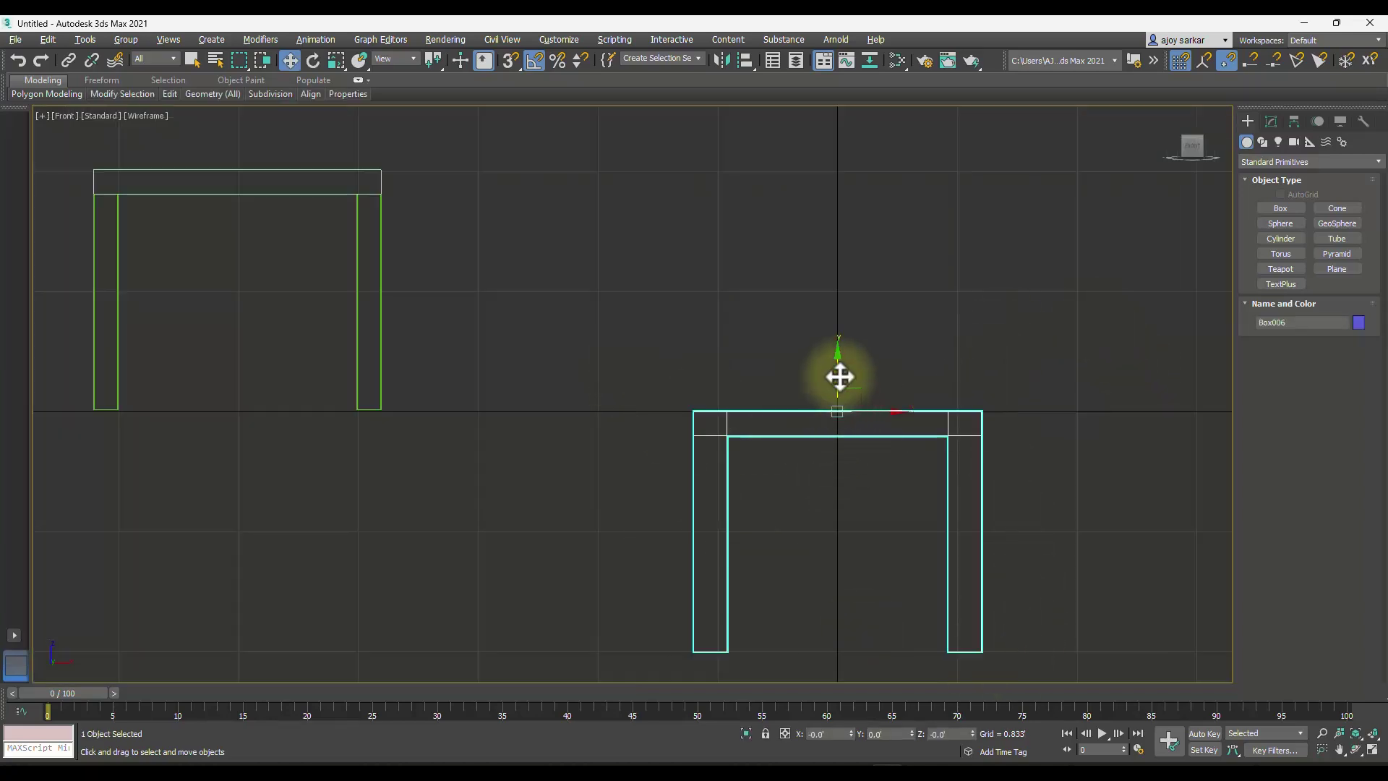
pyautogui.moveTo(838, 375); pyautogui.dragTo(842, 145)
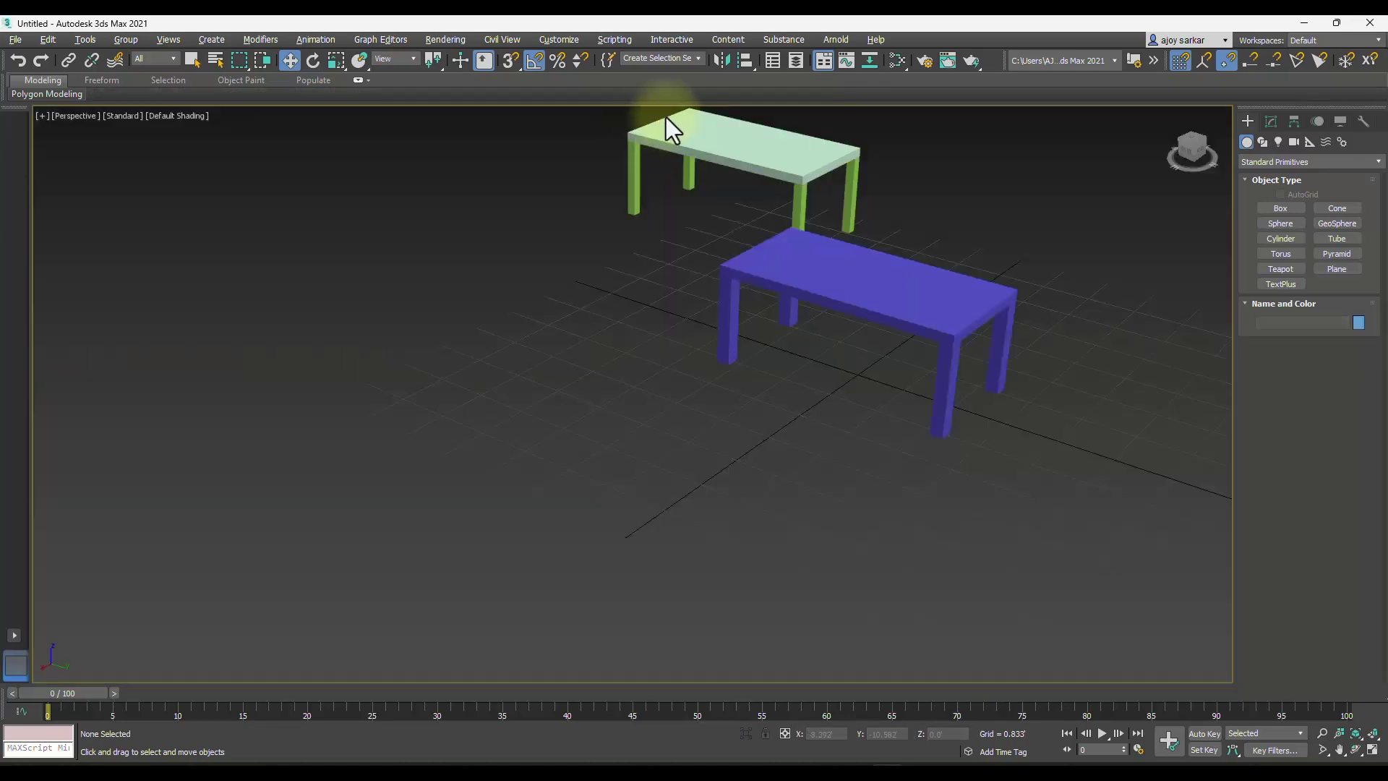
# - Compare the two tables in the Perspective view from different distances and angles, and restore the four-viewport layout
pyautogui.scroll(-3, 847, 123)
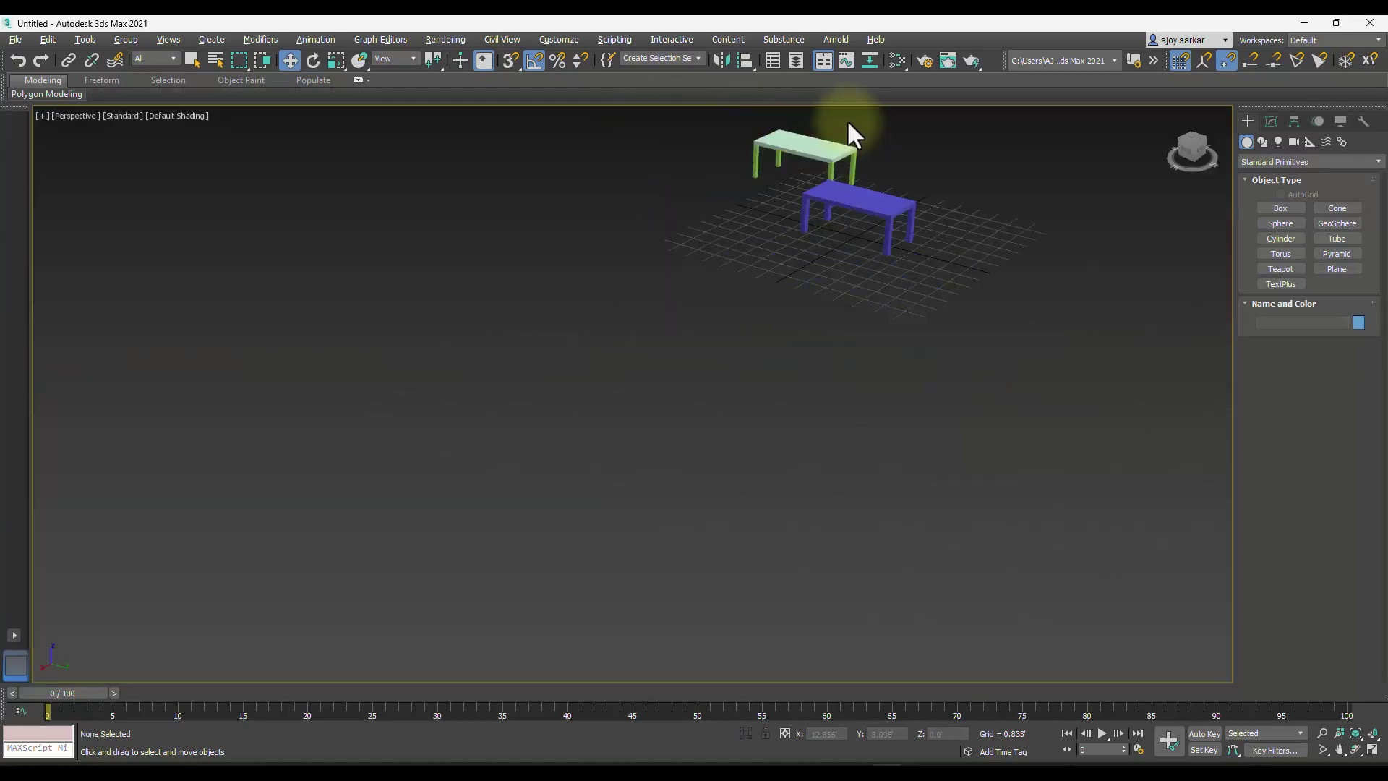
pyautogui.scroll(7, 847, 121)
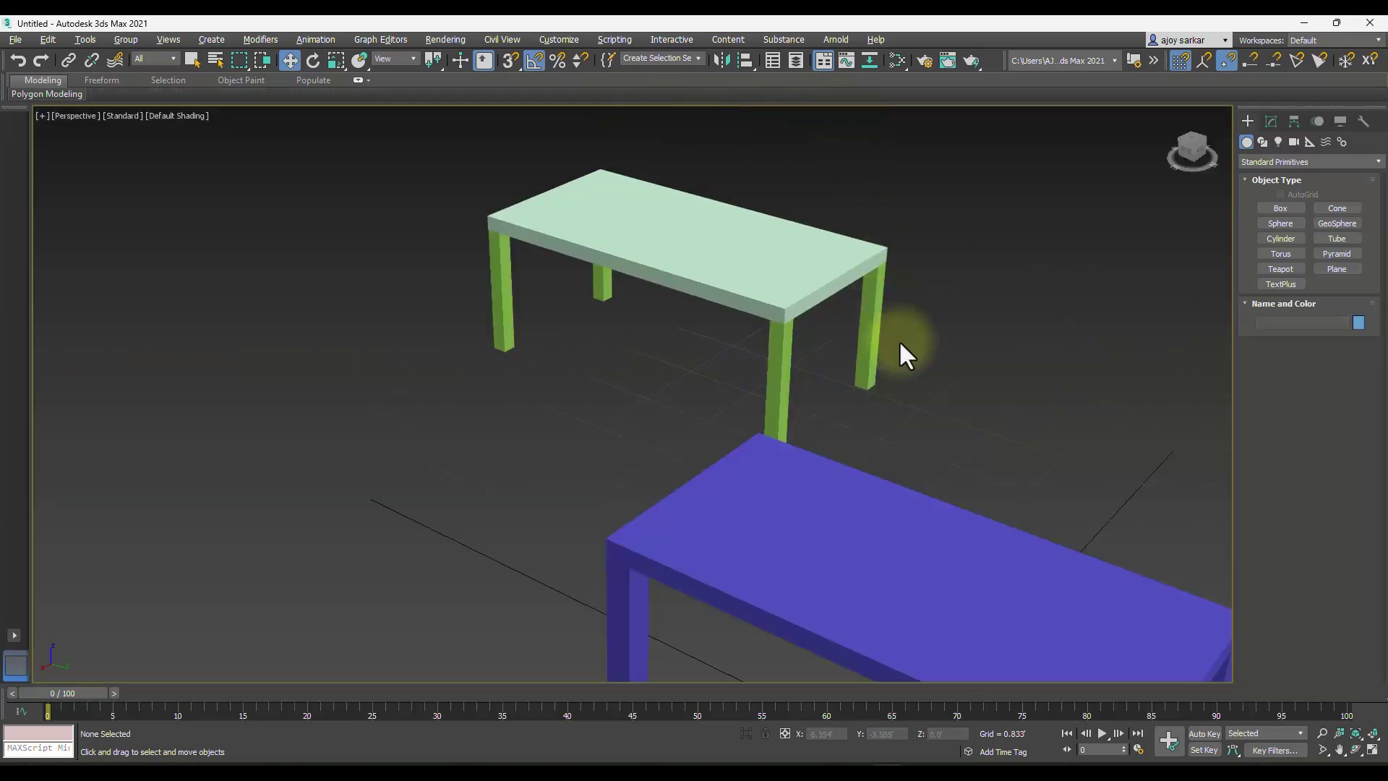
pyautogui.scroll(-8, 1060, 649)
pyautogui.scroll(8, 1059, 649)
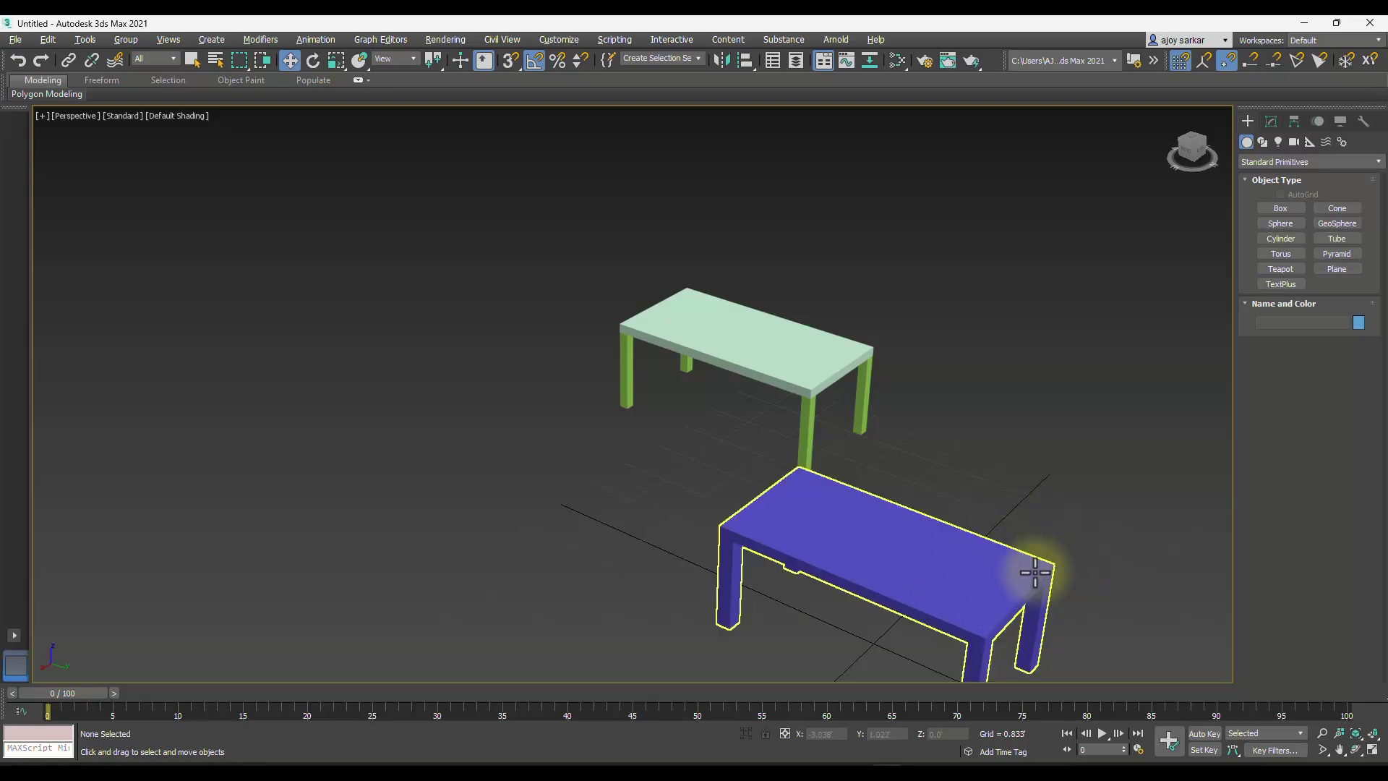
pyautogui.keyDown('alt'); pyautogui.moveTo(1032, 573); pyautogui.dragTo(991, 551, button='middle'); pyautogui.keyUp('alt')
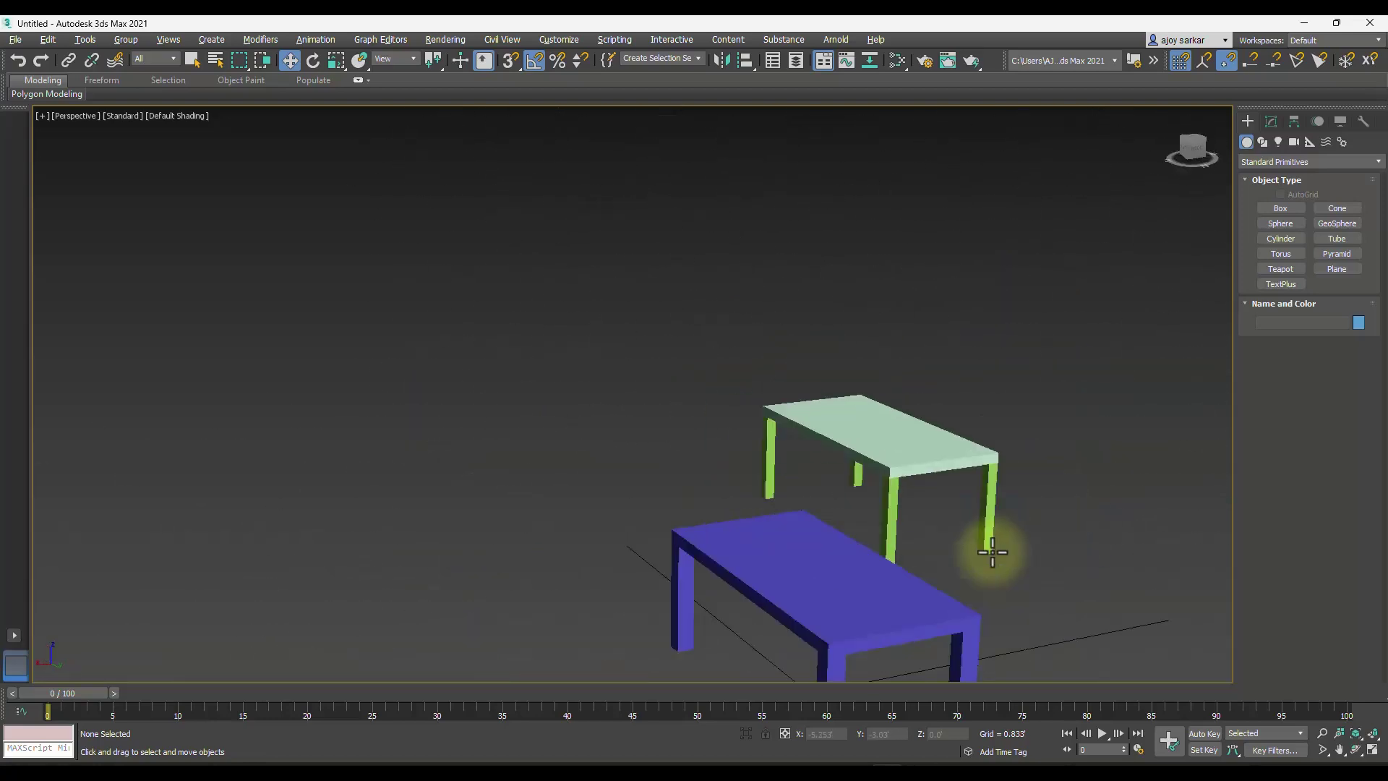
pyautogui.hotkey('alt', 'w')
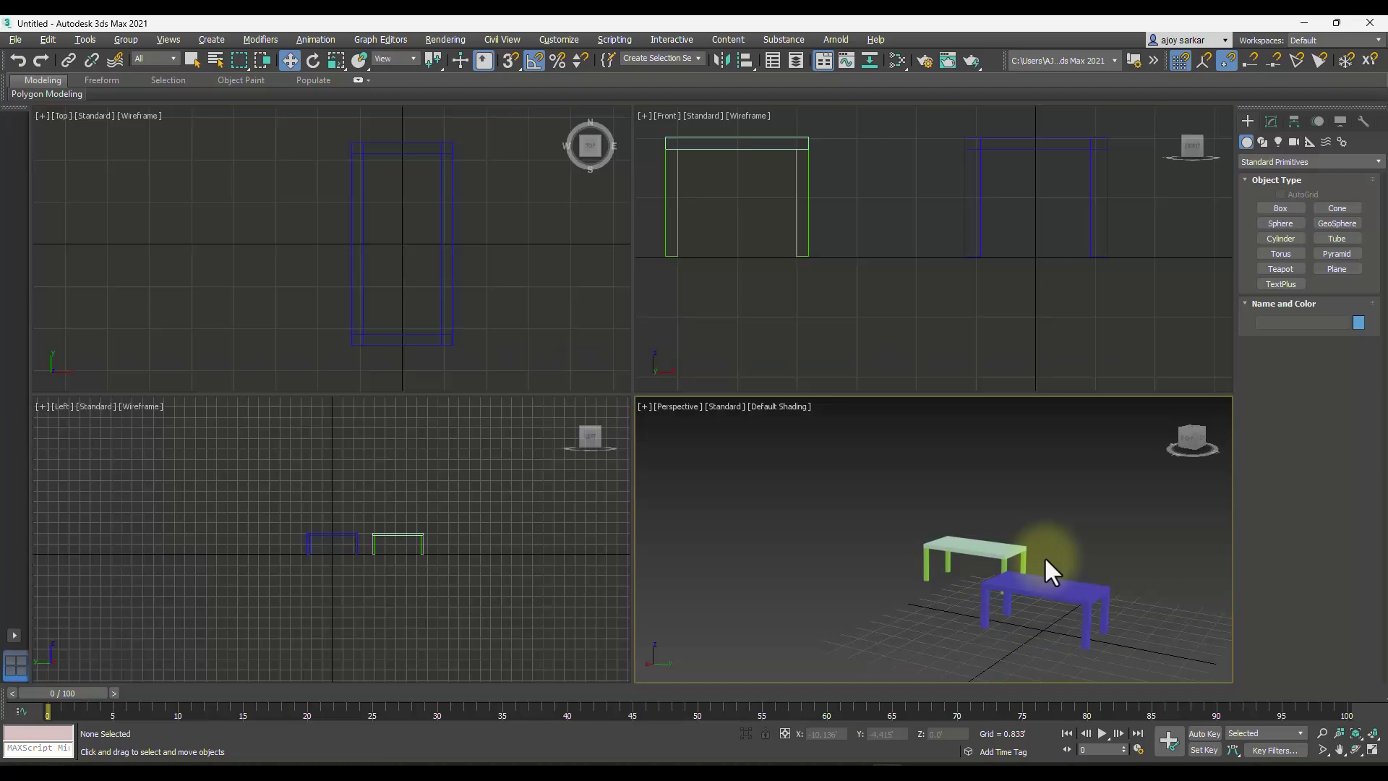